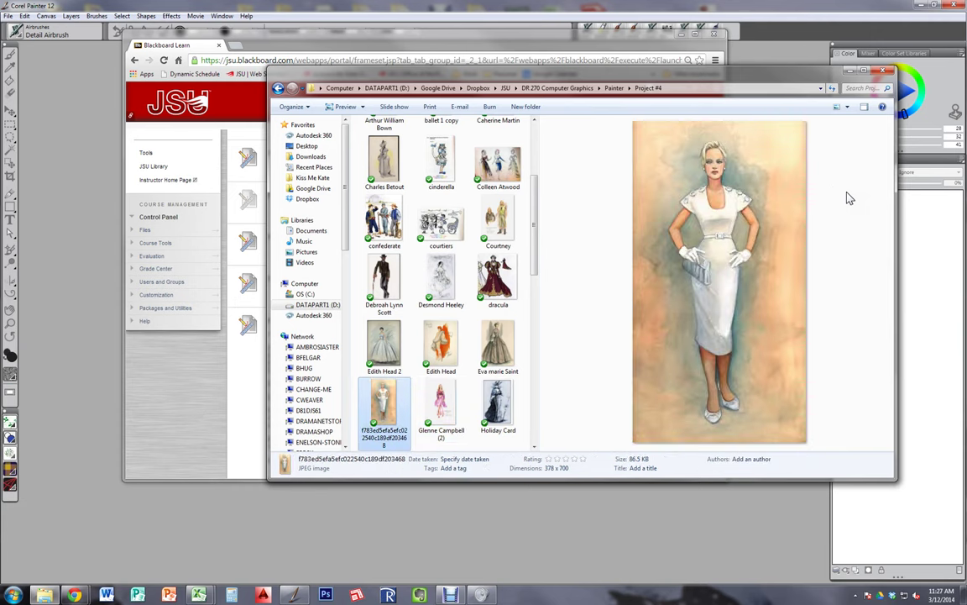
Step: Browse the costume rendering images in the Project #4 folder and move the folder window off the workspace
{"action": "key", "text": "Down"}
{"action": "key", "text": "Right"}
{"action": "key", "text": "Right"}
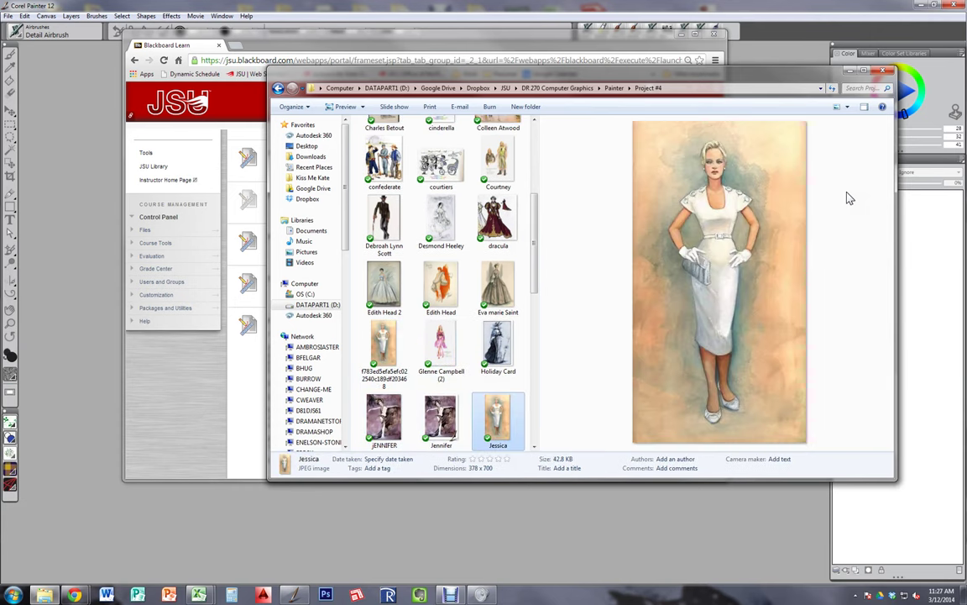
{"action": "key", "text": "Down"}
{"action": "key", "text": "Left"}
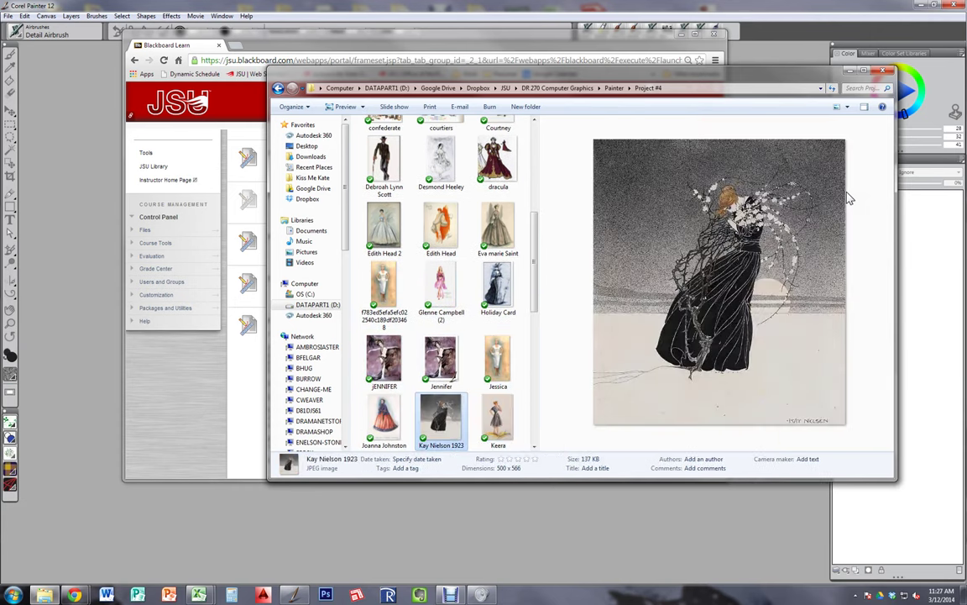
{"action": "key", "text": "Left"}
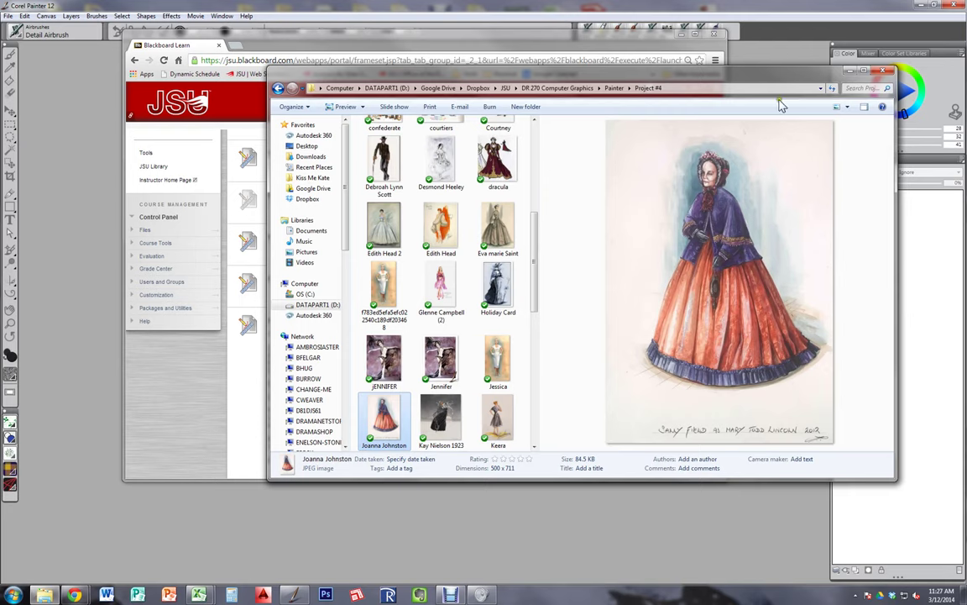
{"action": "mouse_move", "coordinate": [776, 80]}
{"action": "left_mouse_down"}
{"action": "mouse_move", "coordinate": [966, 125]}
{"action": "mouse_move", "coordinate": [966, 39]}
{"action": "left_mouse_up"}
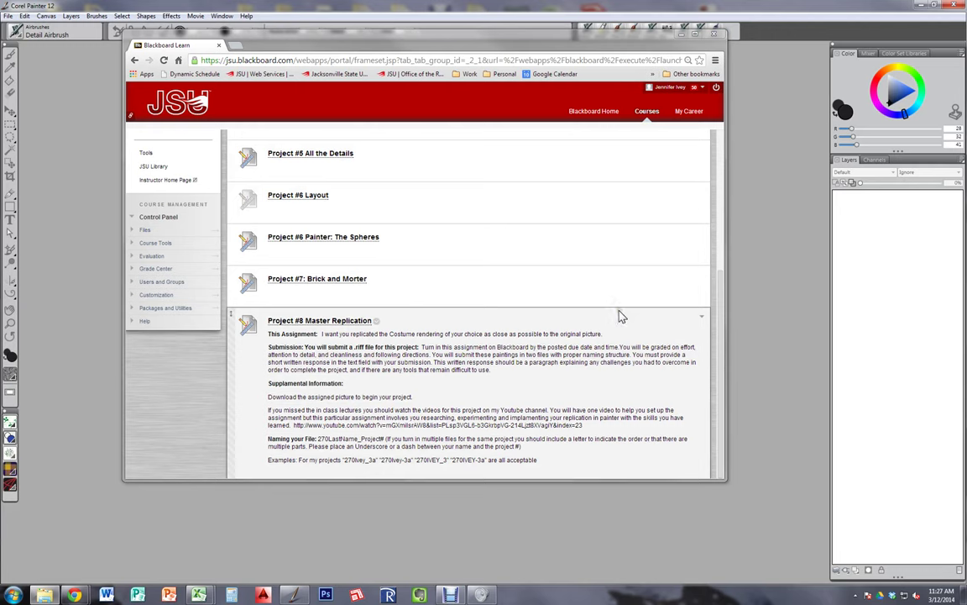
Step: Minimize the browser and create a new Painter image 8.5 inches wide by 11 inches high at 300 pixels per inch
{"action": "left_click", "coordinate": [682, 34]}
{"action": "left_click", "coordinate": [357, 253]}
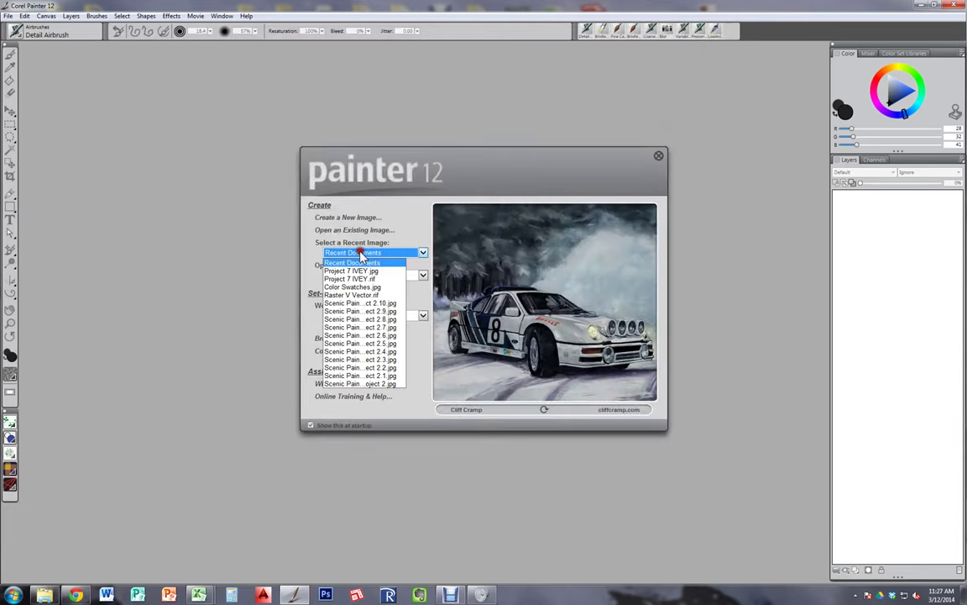
{"action": "left_click", "coordinate": [351, 217]}
{"action": "left_click", "coordinate": [354, 217]}
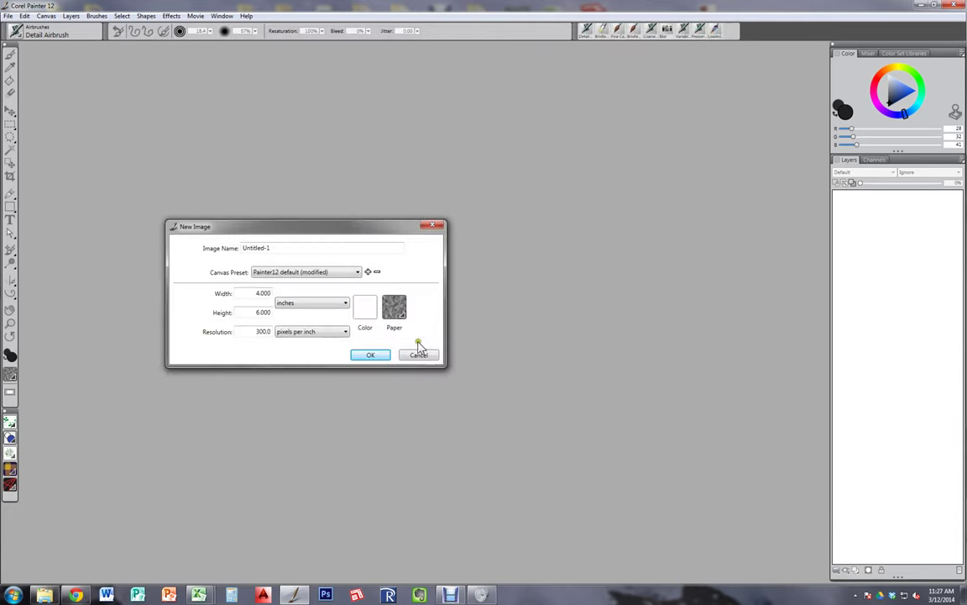
{"action": "left_click", "coordinate": [307, 303]}
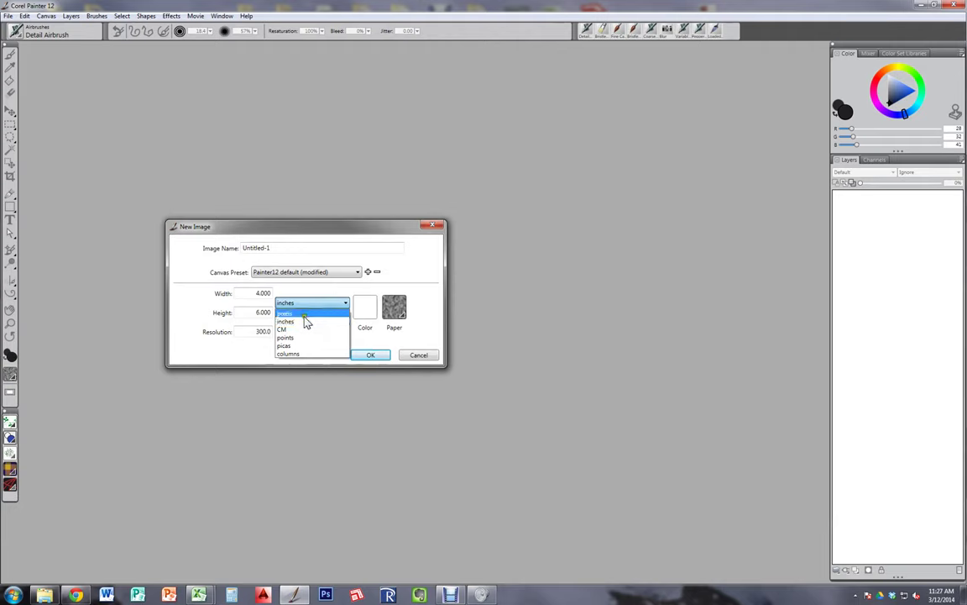
{"action": "left_click", "coordinate": [304, 322]}
{"action": "key", "text": "shift+Tab"}
{"action": "type", "text": "8.5"}
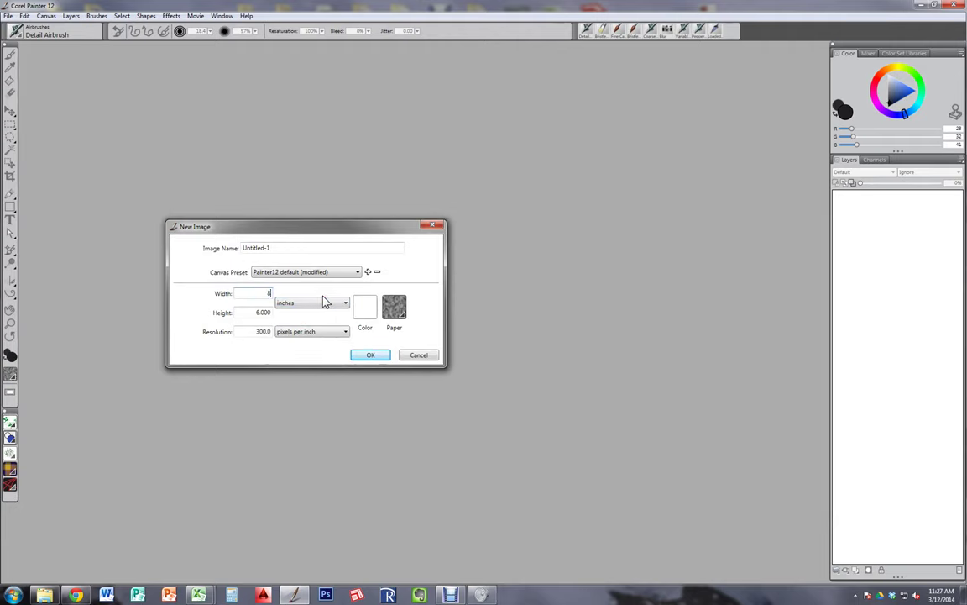
{"action": "key", "text": "Tab"}
{"action": "type", "text": "11"}
{"action": "key", "text": "Return"}
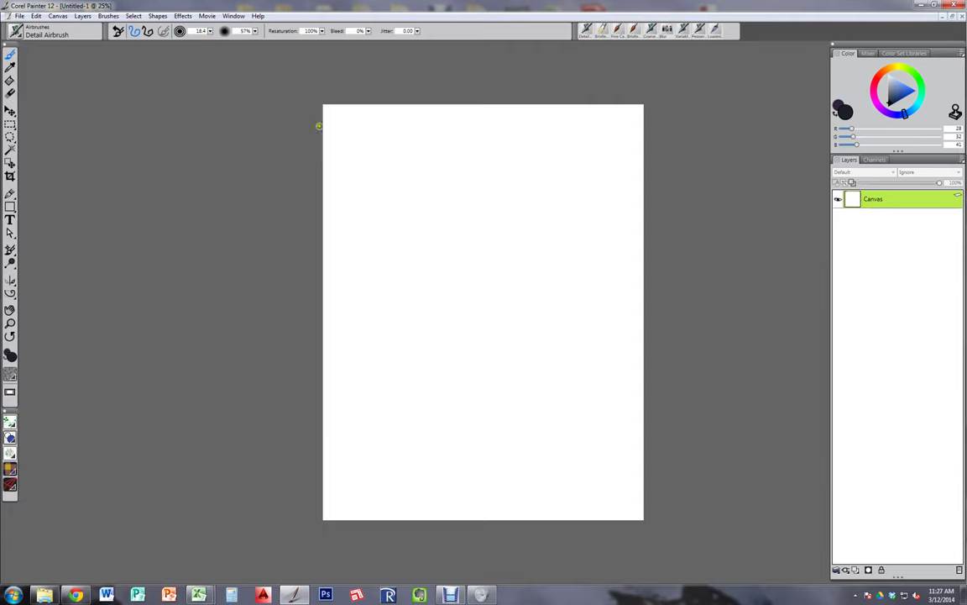
Step: Check the blank canvas's width and height in inches and its resolution in the Resize dialog
{"action": "left_click", "coordinate": [18, 16]}
{"action": "left_click", "coordinate": [58, 16]}
{"action": "left_click", "coordinate": [58, 16]}
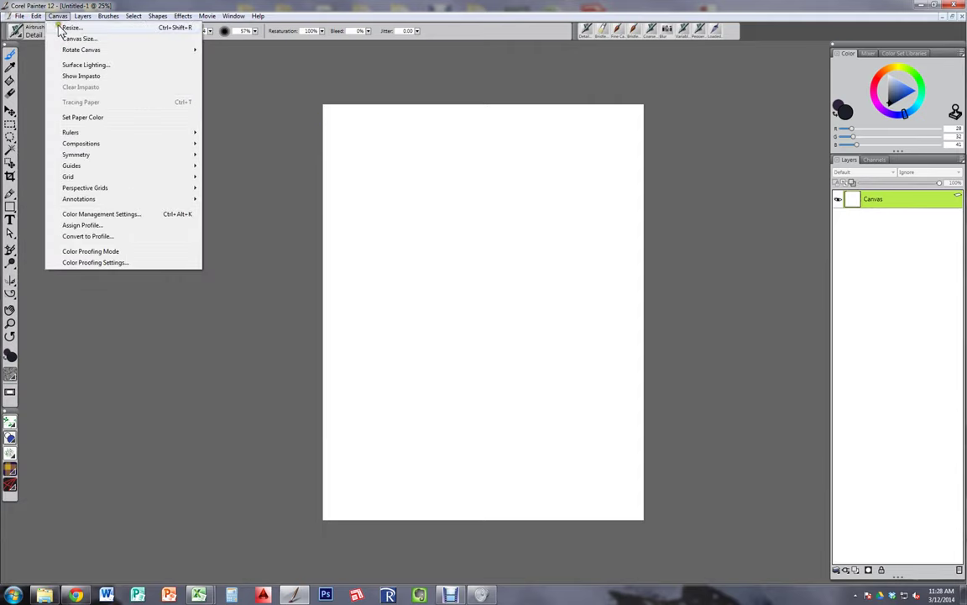
{"action": "left_click", "coordinate": [73, 28]}
{"action": "left_click", "coordinate": [514, 296]}
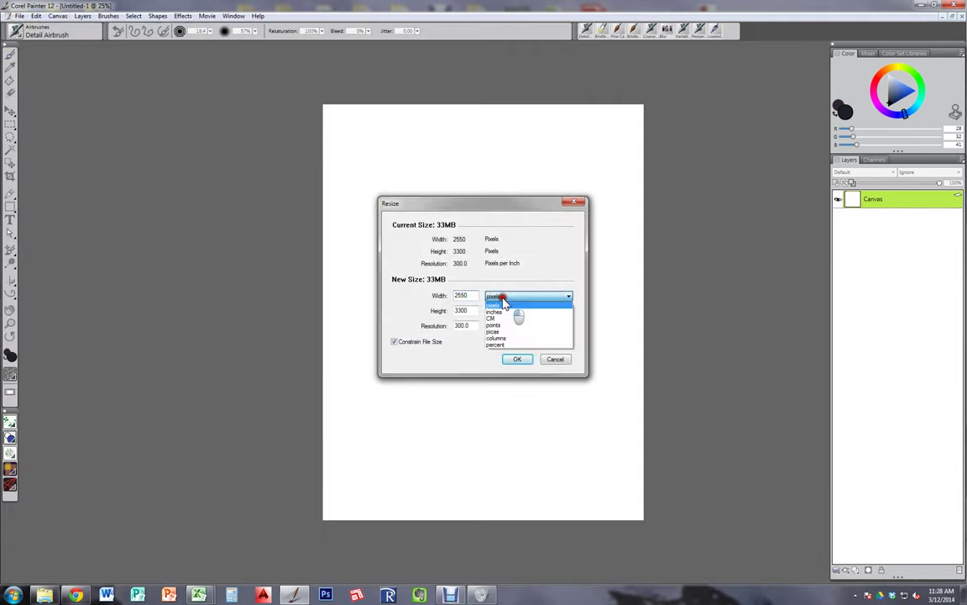
{"action": "left_click", "coordinate": [496, 311]}
{"action": "left_click", "coordinate": [505, 312]}
{"action": "left_click", "coordinate": [497, 326]}
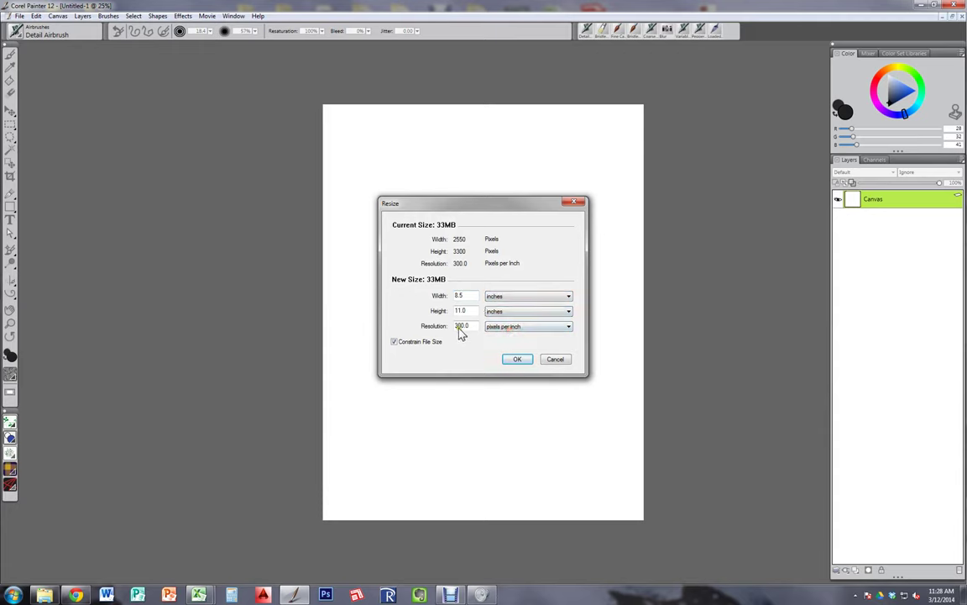
{"action": "left_click", "coordinate": [518, 359]}
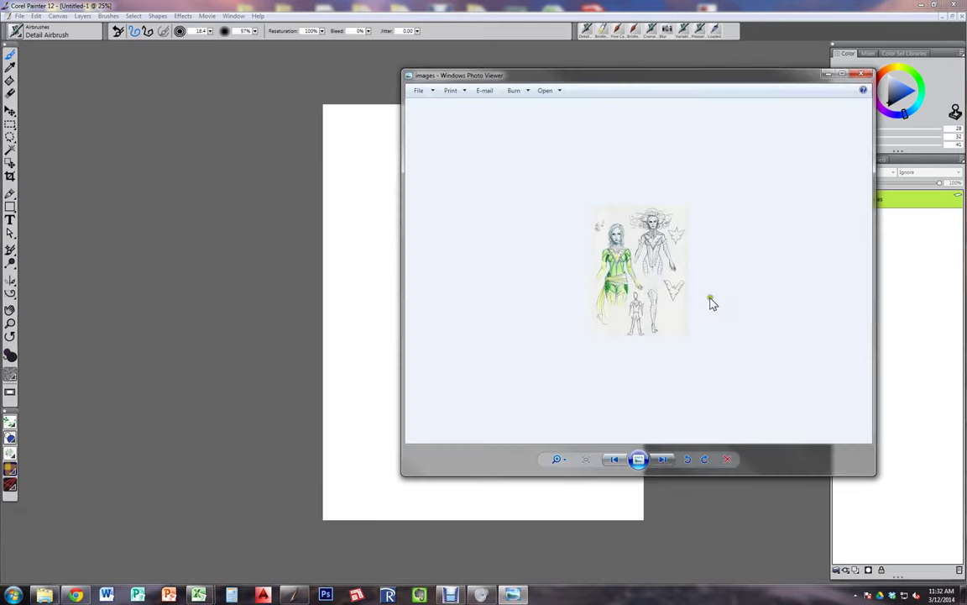
Step: Enlarge the costume sketch in Windows Photo Viewer, open images.jpg in Painter, and float it beside the blank document
{"action": "left_click", "coordinate": [566, 463]}
{"action": "mouse_move", "coordinate": [566, 462]}
{"action": "left_mouse_down"}
{"action": "mouse_move", "coordinate": [566, 439]}
{"action": "mouse_move", "coordinate": [567, 472]}
{"action": "left_mouse_up"}
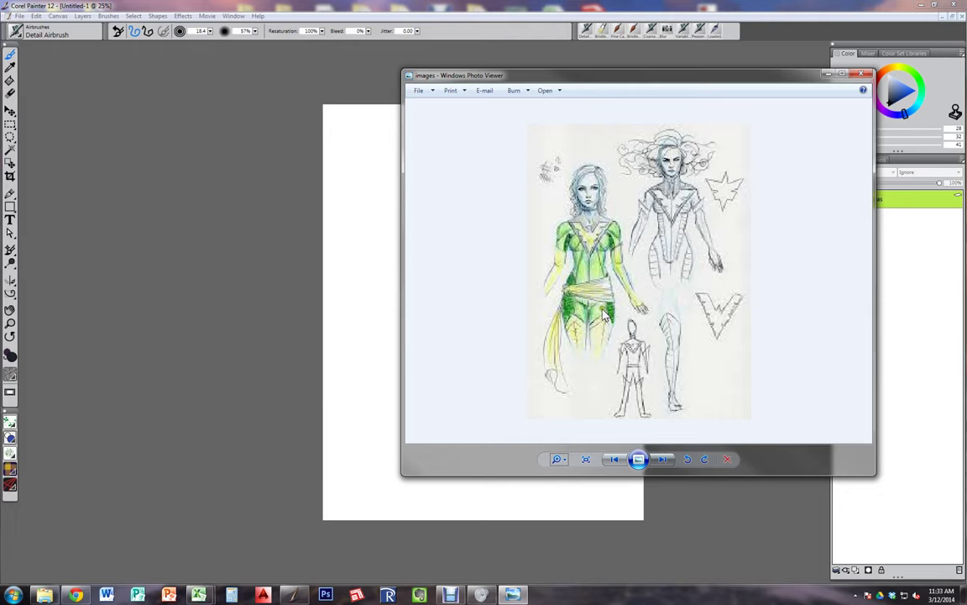
{"action": "mouse_move", "coordinate": [573, 218]}
{"action": "left_mouse_down"}
{"action": "mouse_move", "coordinate": [229, 203]}
{"action": "mouse_move", "coordinate": [205, 222]}
{"action": "left_mouse_up"}
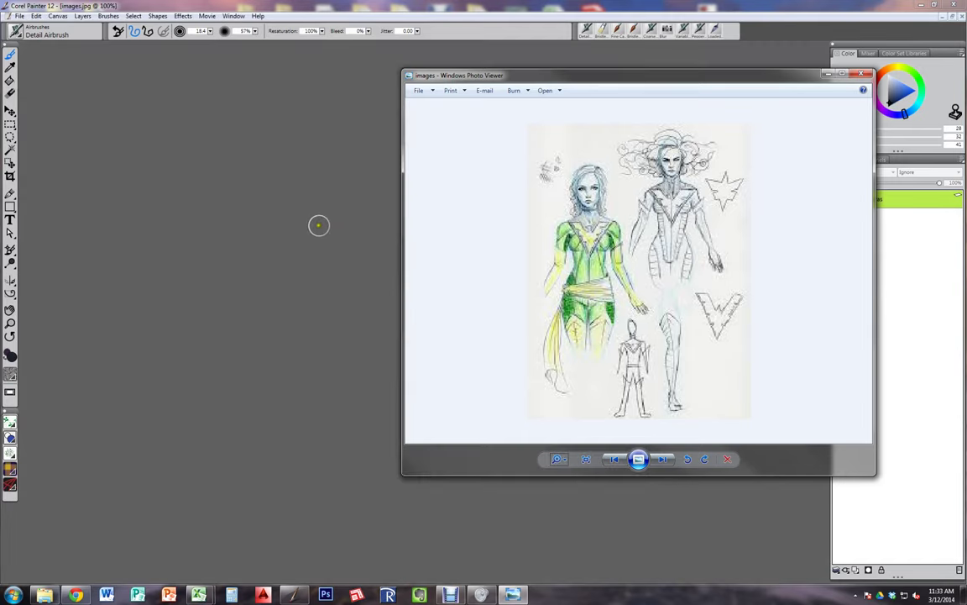
{"action": "left_click", "coordinate": [828, 74]}
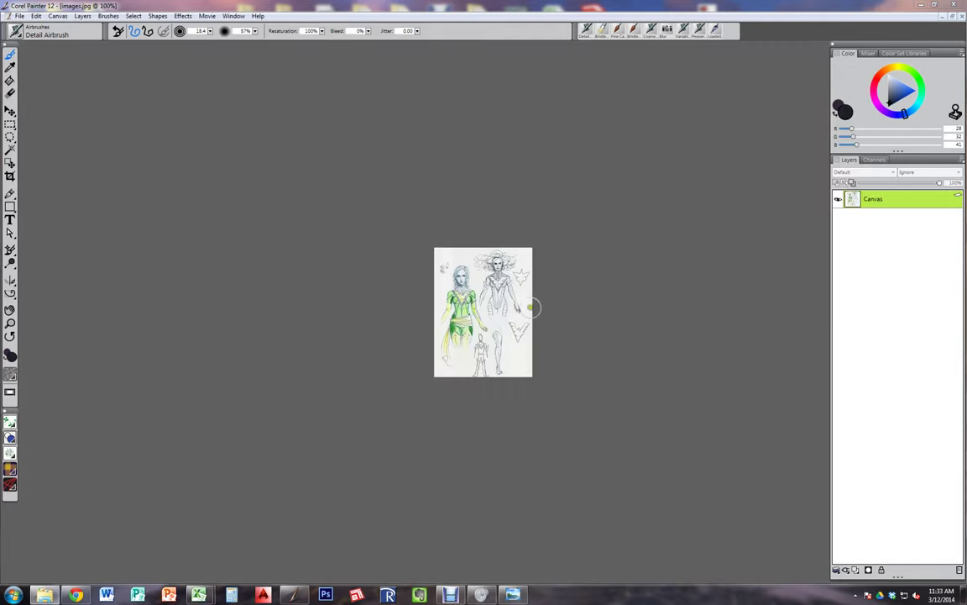
{"action": "left_click", "coordinate": [952, 16]}
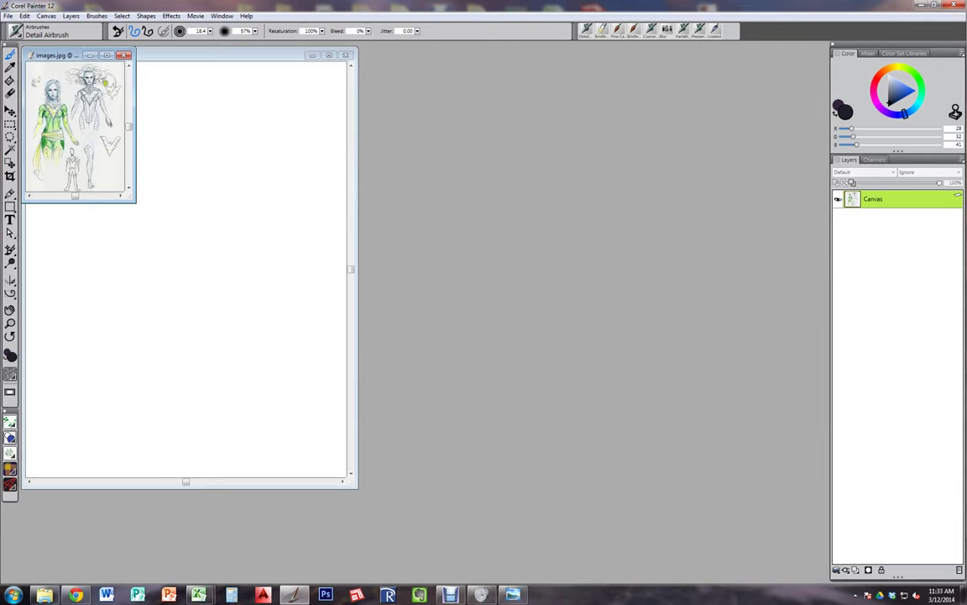
{"action": "left_click_drag", "start_coordinate": [58, 56], "coordinate": [415, 78]}
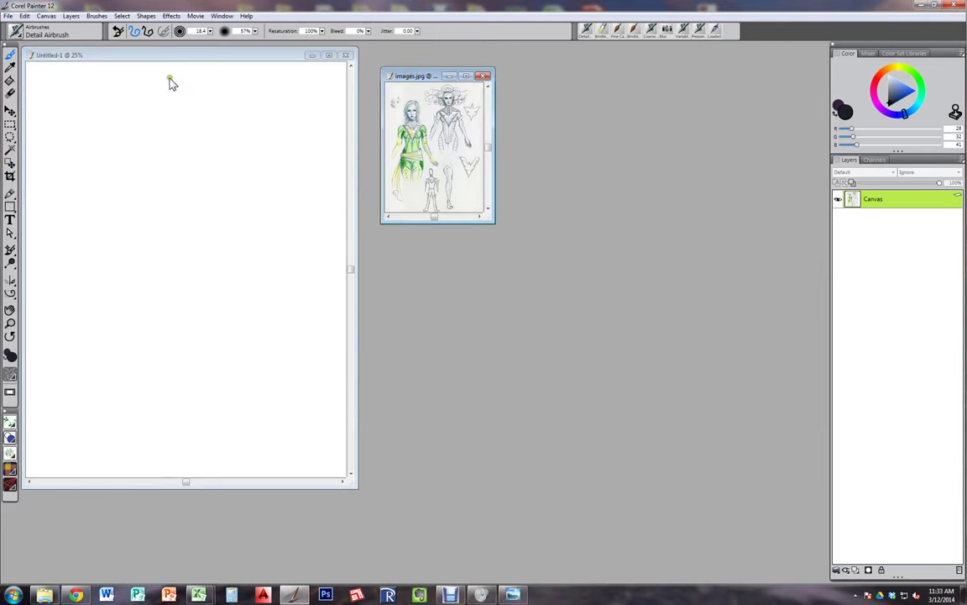
Step: Copy the entire images.jpg sketch into Untitled-1 as a new layer and close images.jpg without saving
{"action": "left_click", "coordinate": [10, 124]}
{"action": "left_click_drag", "start_coordinate": [398, 105], "coordinate": [473, 164]}
{"action": "key", "text": "ctrl+a"}
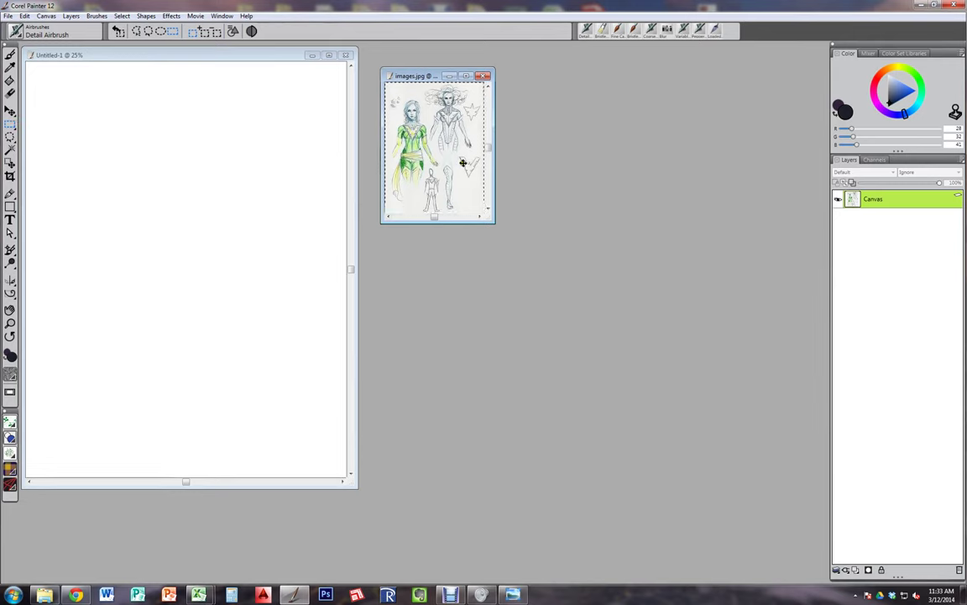
{"action": "left_click", "coordinate": [10, 110]}
{"action": "left_click_drag", "start_coordinate": [443, 135], "coordinate": [256, 145]}
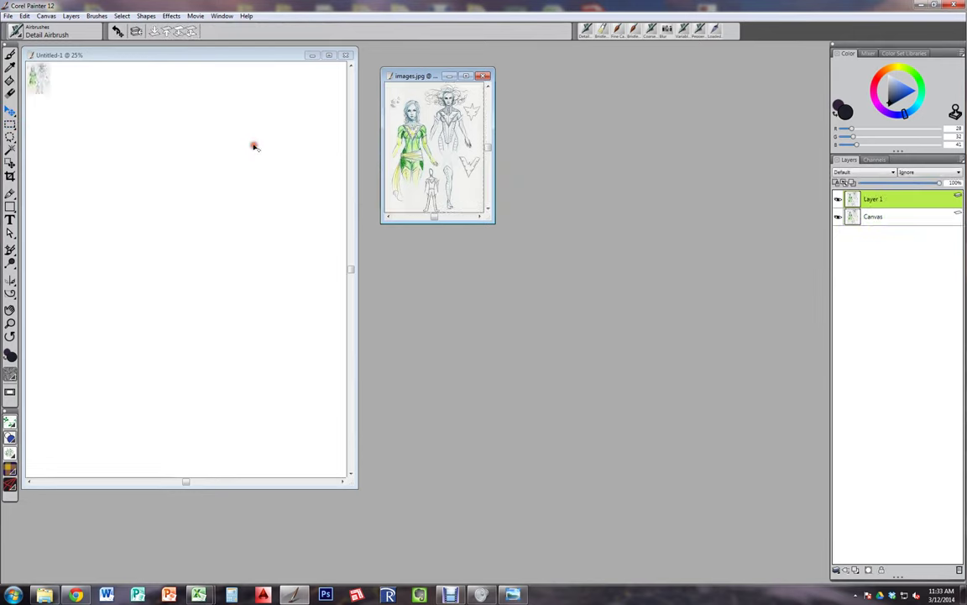
{"action": "left_click", "coordinate": [483, 75]}
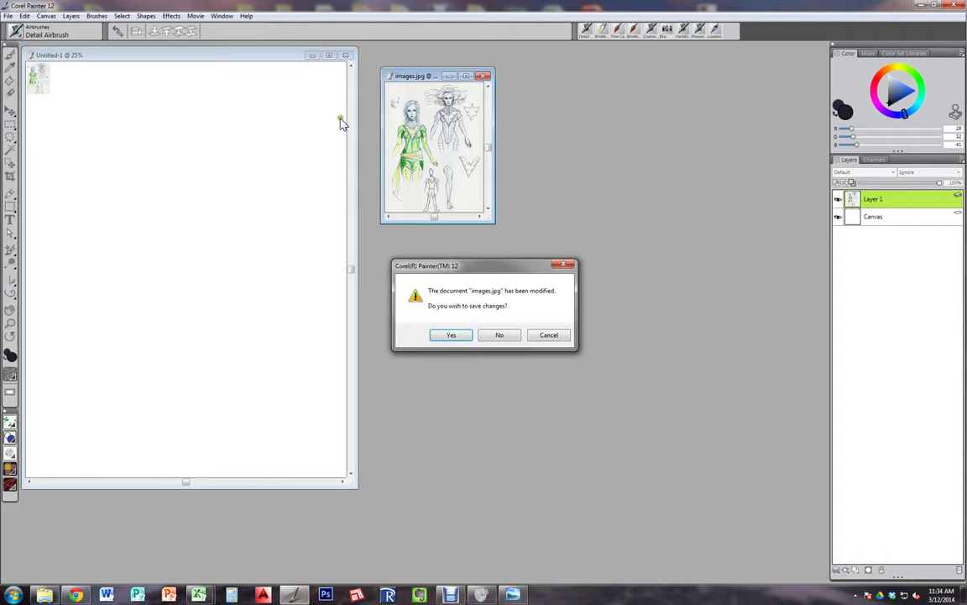
{"action": "left_click", "coordinate": [500, 335]}
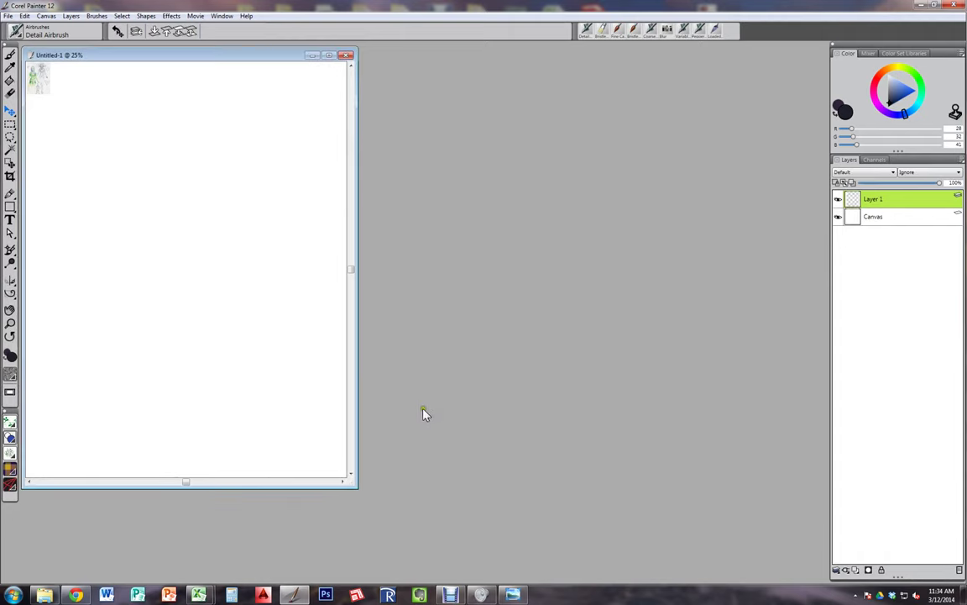
Step: View the costume sketch again in Windows Photo Viewer and clear the viewer from the workspace
{"action": "left_click", "coordinate": [513, 595]}
{"action": "left_click_drag", "start_coordinate": [566, 76], "coordinate": [371, 130]}
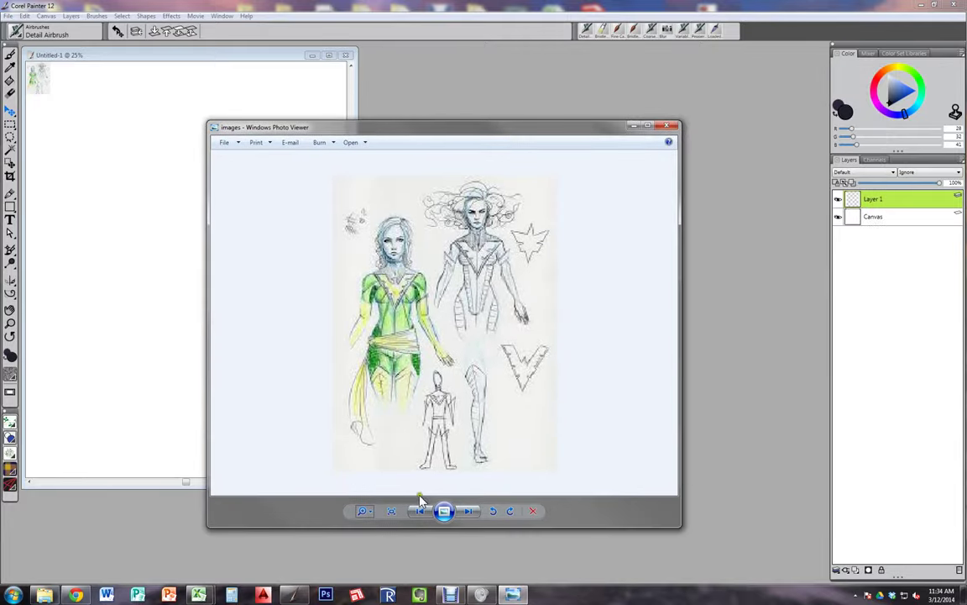
{"action": "mouse_move", "coordinate": [438, 137]}
{"action": "left_mouse_down"}
{"action": "mouse_move", "coordinate": [572, 166]}
{"action": "mouse_move", "coordinate": [723, 162]}
{"action": "mouse_move", "coordinate": [487, 132]}
{"action": "mouse_move", "coordinate": [966, 135]}
{"action": "left_mouse_up"}
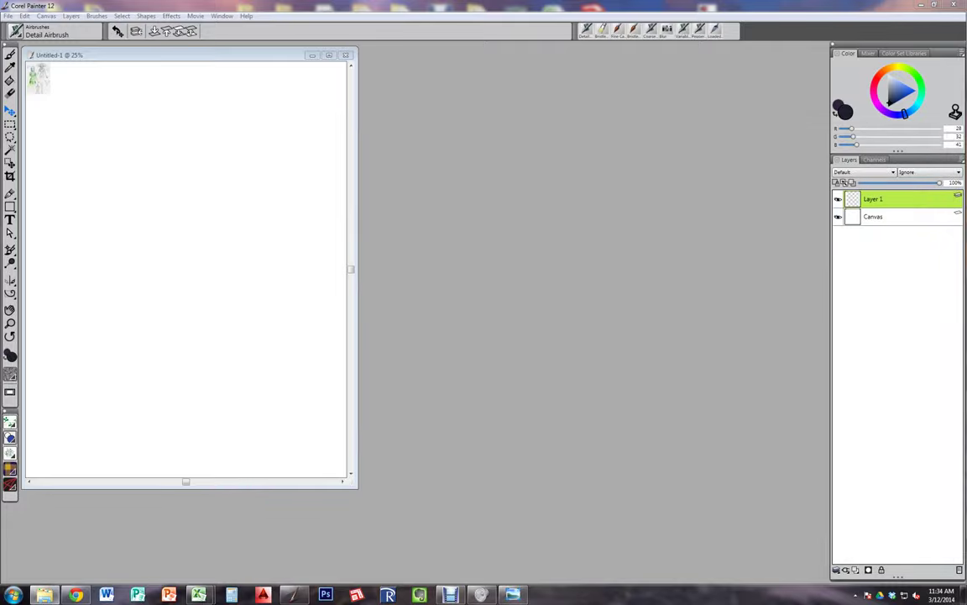
{"action": "left_click", "coordinate": [512, 595]}
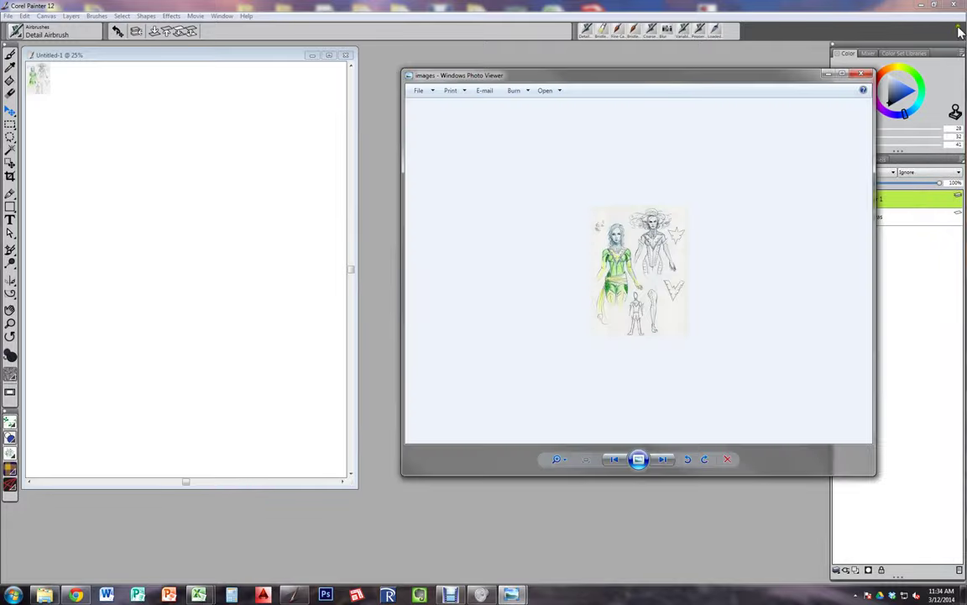
{"action": "left_click", "coordinate": [861, 77]}
Step: Reopen images.jpg in Painter and float its window beside Untitled-1
{"action": "left_click_drag", "start_coordinate": [966, 250], "coordinate": [656, 235]}
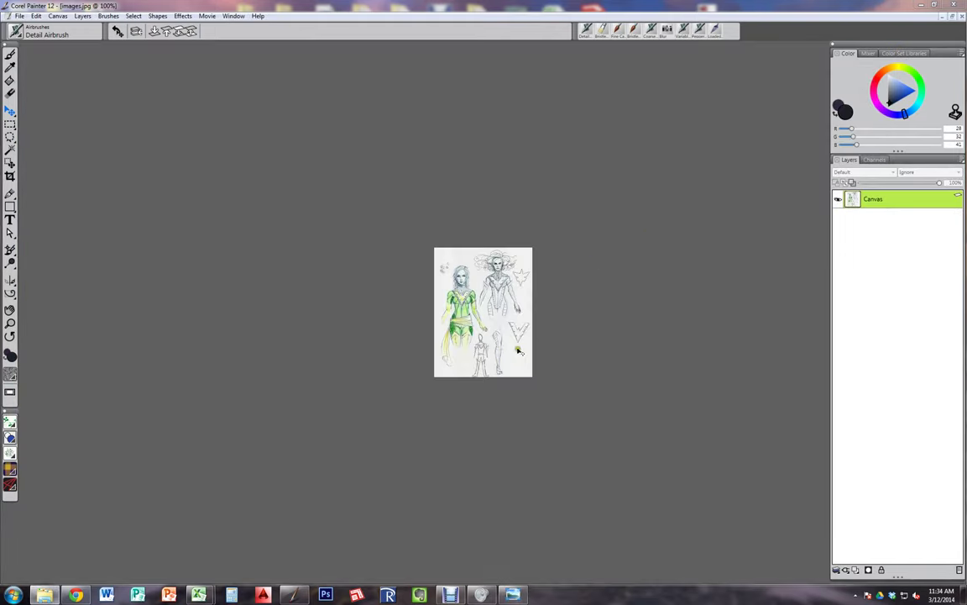
{"action": "key", "text": "Delete"}
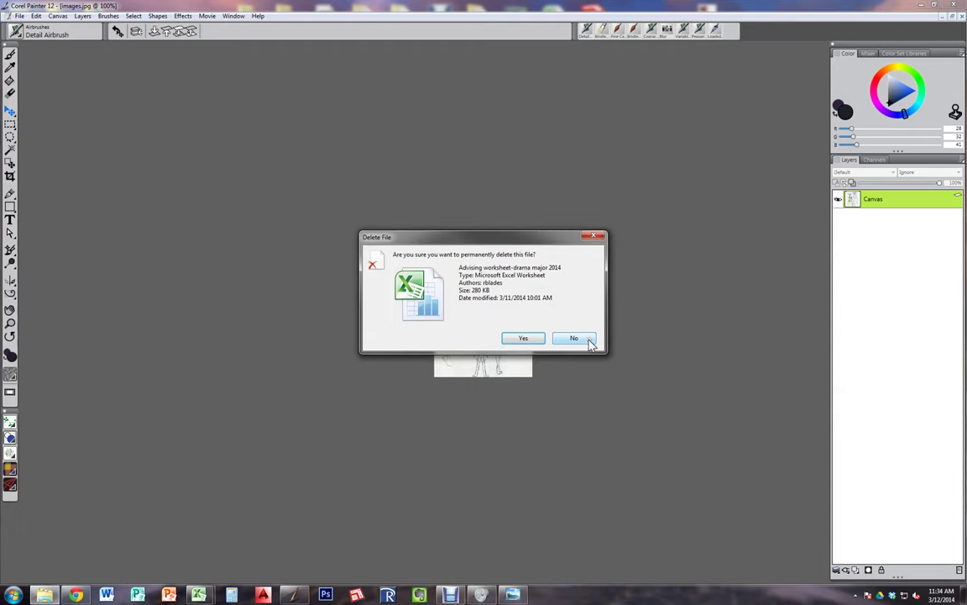
{"action": "left_click", "coordinate": [574, 339]}
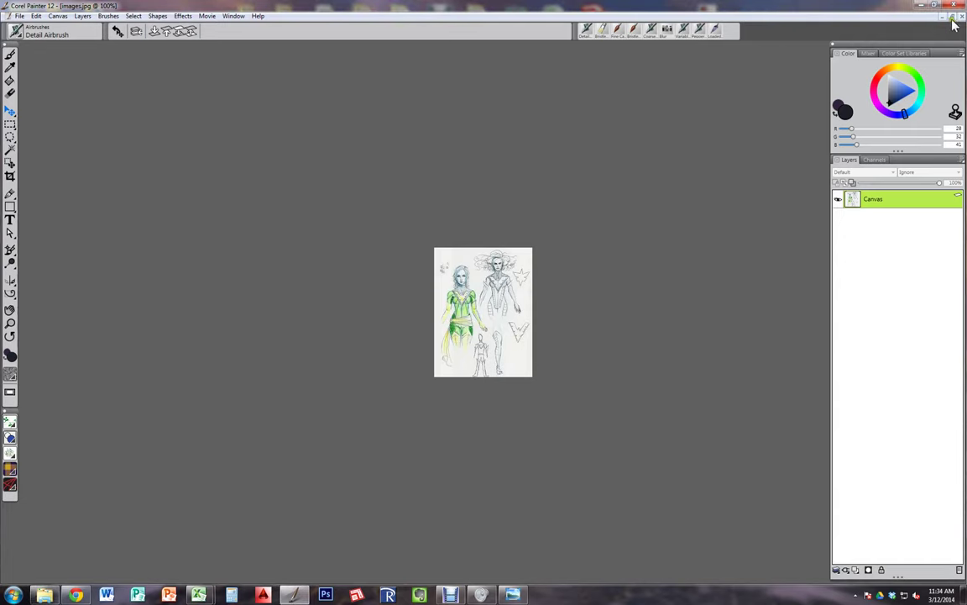
{"action": "left_click", "coordinate": [951, 17]}
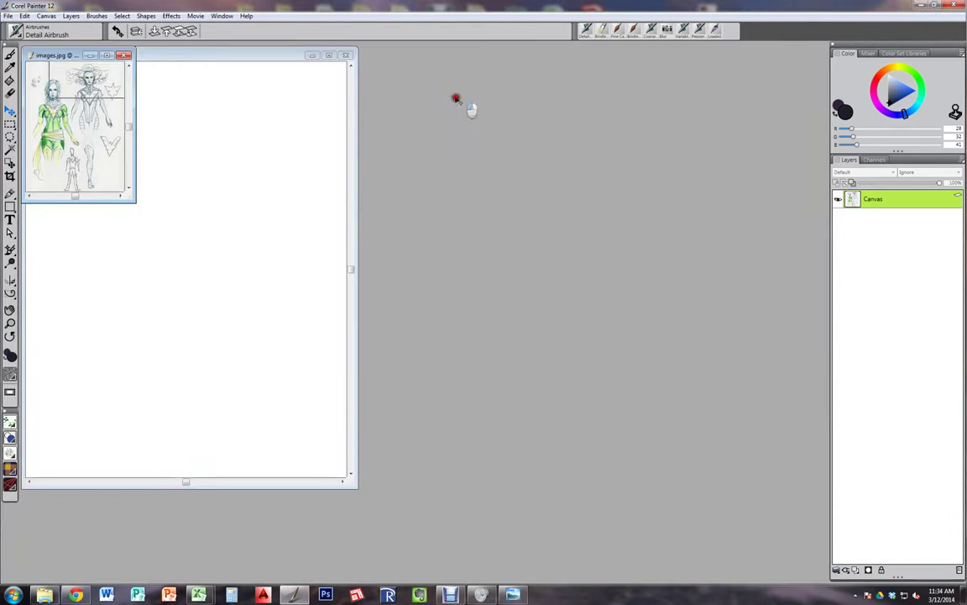
{"action": "left_click_drag", "start_coordinate": [54, 55], "coordinate": [471, 81]}
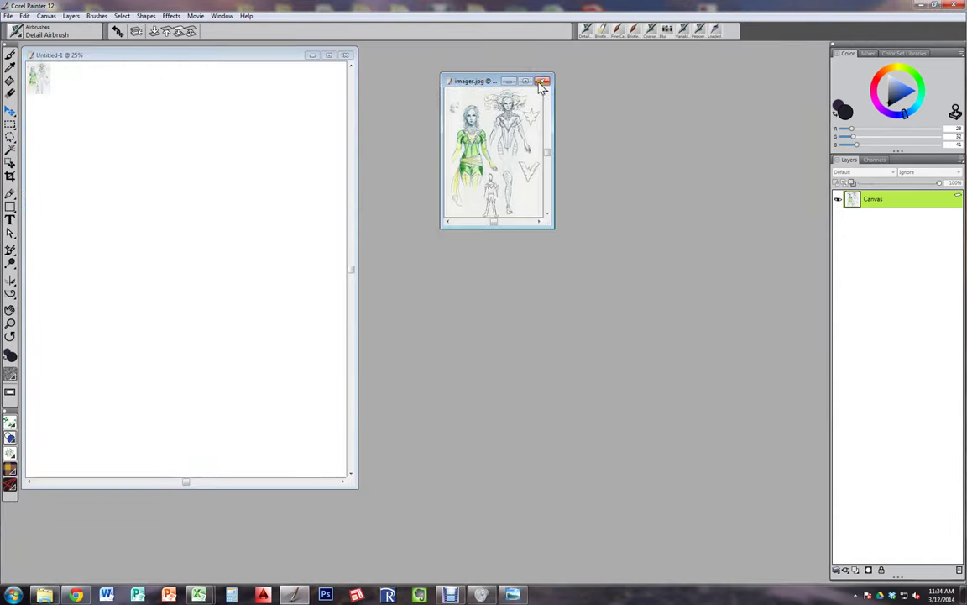
Step: Maximize Untitled-1, scale the pasted sketch layer up to nearly the page's full height, and position it against the page's right side
{"action": "left_click", "coordinate": [330, 56]}
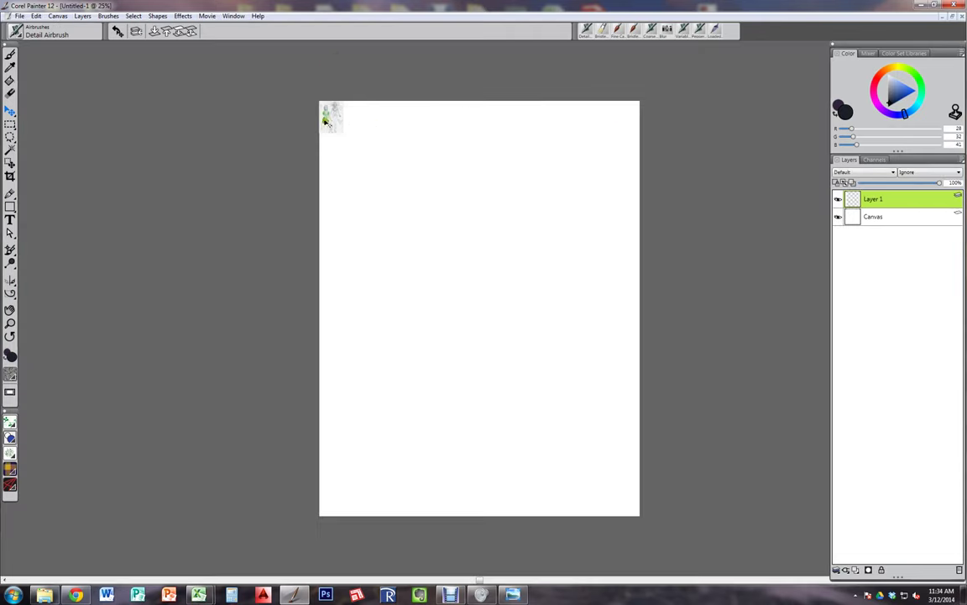
{"action": "left_click_drag", "start_coordinate": [325, 120], "coordinate": [439, 223]}
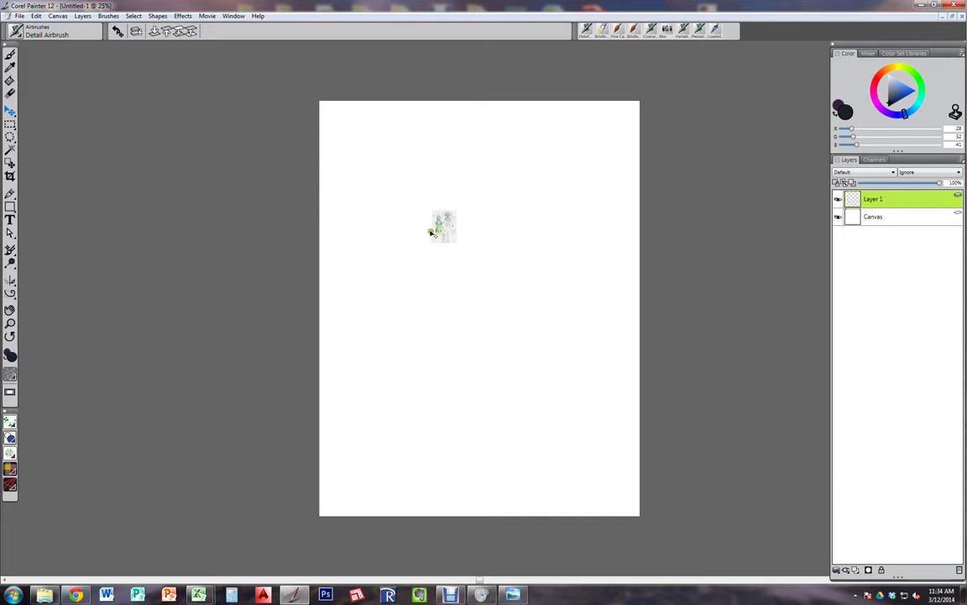
{"action": "left_click", "coordinate": [10, 163]}
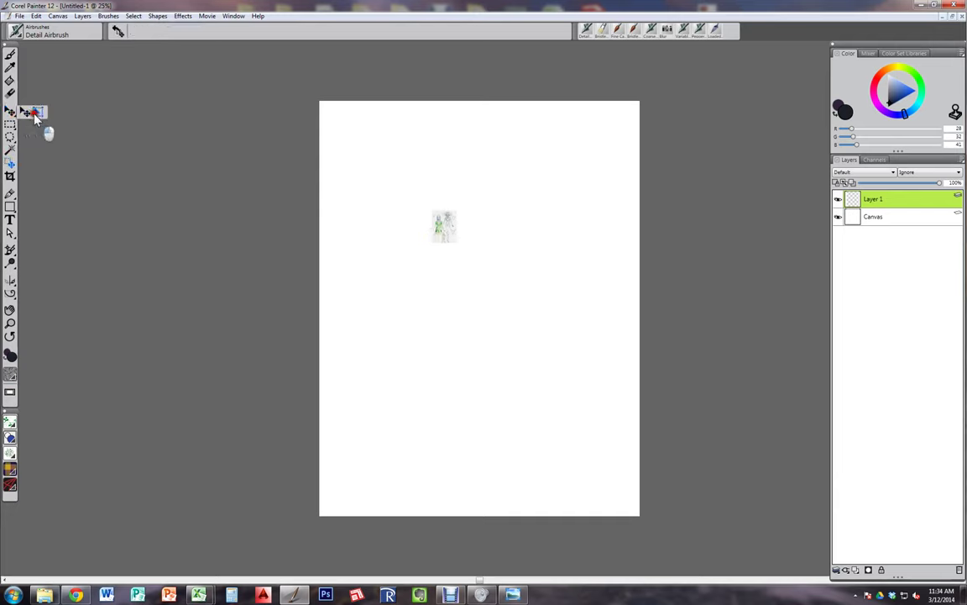
{"action": "left_click", "coordinate": [11, 110]}
{"action": "left_click_drag", "start_coordinate": [457, 211], "coordinate": [623, 125]}
{"action": "left_click_drag", "start_coordinate": [526, 173], "coordinate": [447, 372]}
{"action": "left_click_drag", "start_coordinate": [484, 265], "coordinate": [648, 123]}
{"action": "left_click_drag", "start_coordinate": [538, 274], "coordinate": [538, 362]}
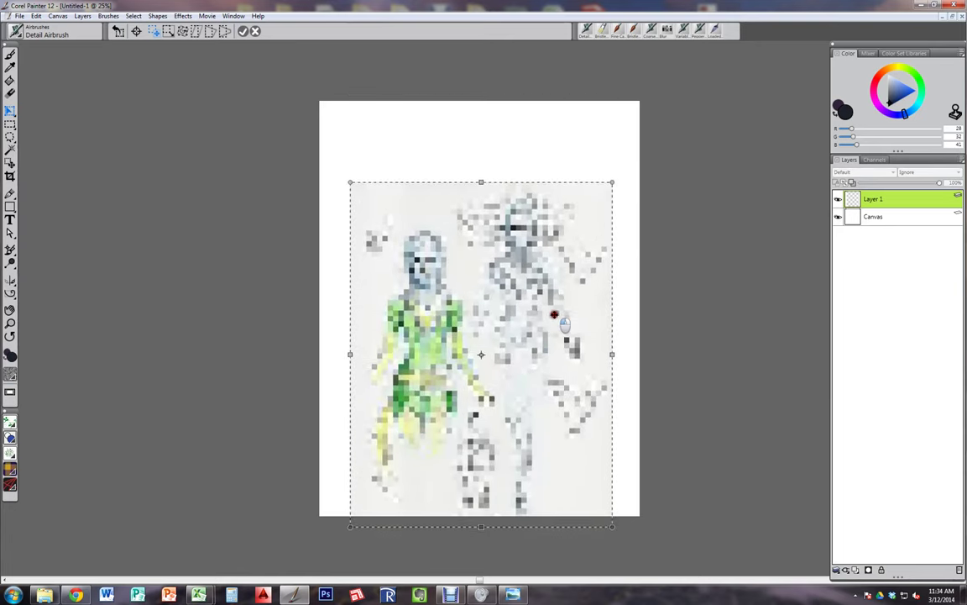
{"action": "left_click_drag", "start_coordinate": [612, 183], "coordinate": [670, 122]}
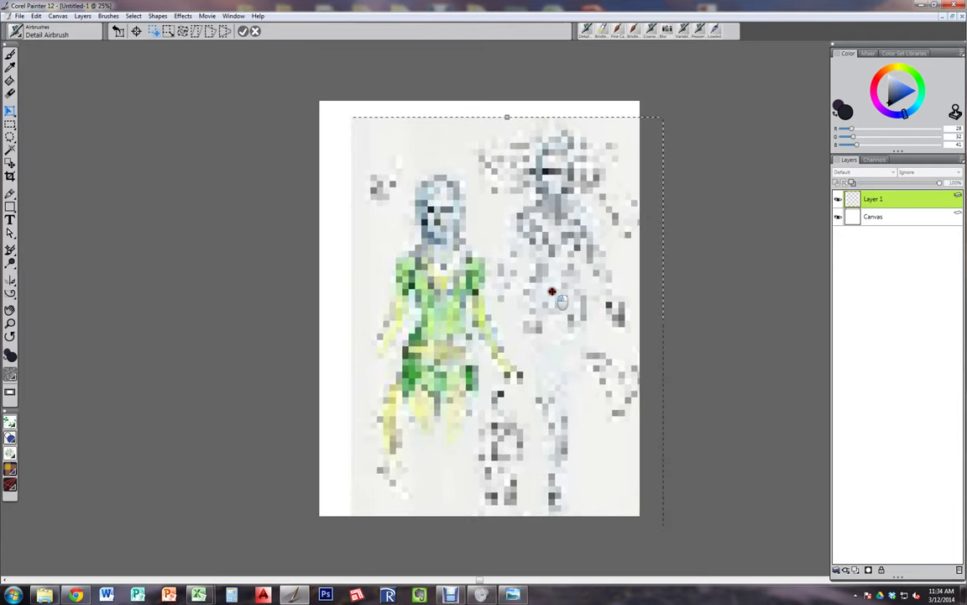
{"action": "left_click_drag", "start_coordinate": [524, 294], "coordinate": [566, 282]}
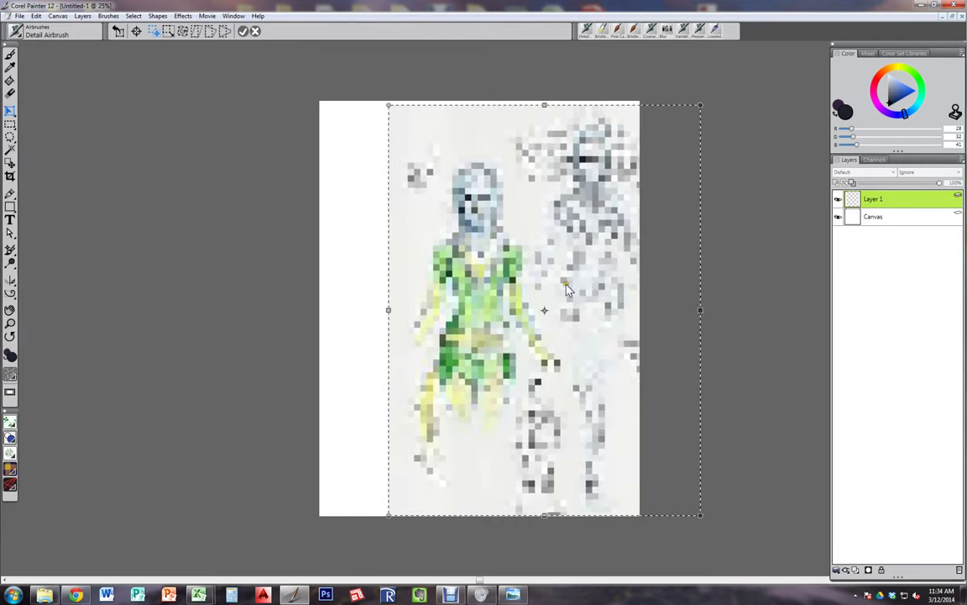
{"action": "key", "text": "Return"}
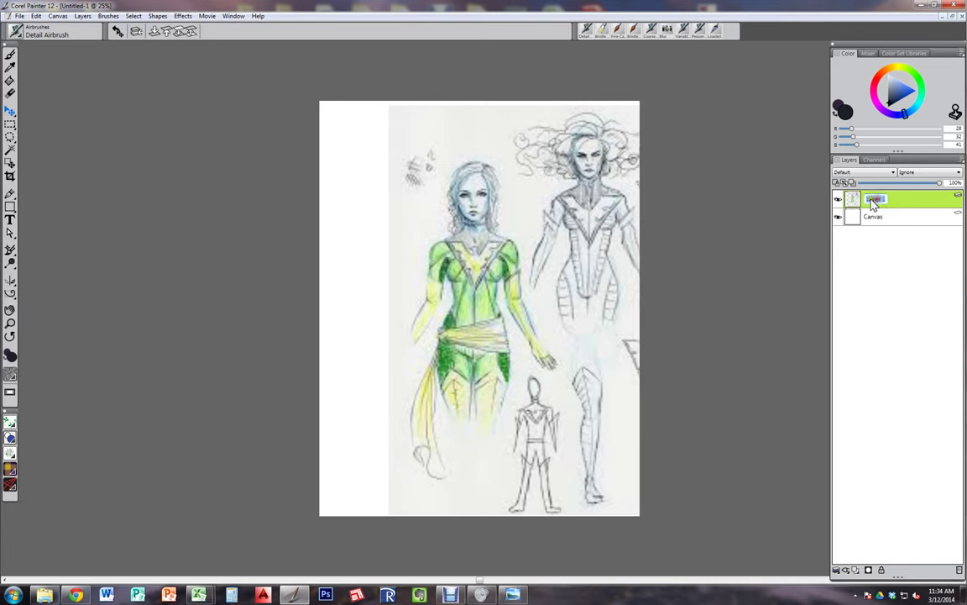
Step: Rename the pasted sketch layer as Original and lock it
{"action": "double_click", "coordinate": [870, 200]}
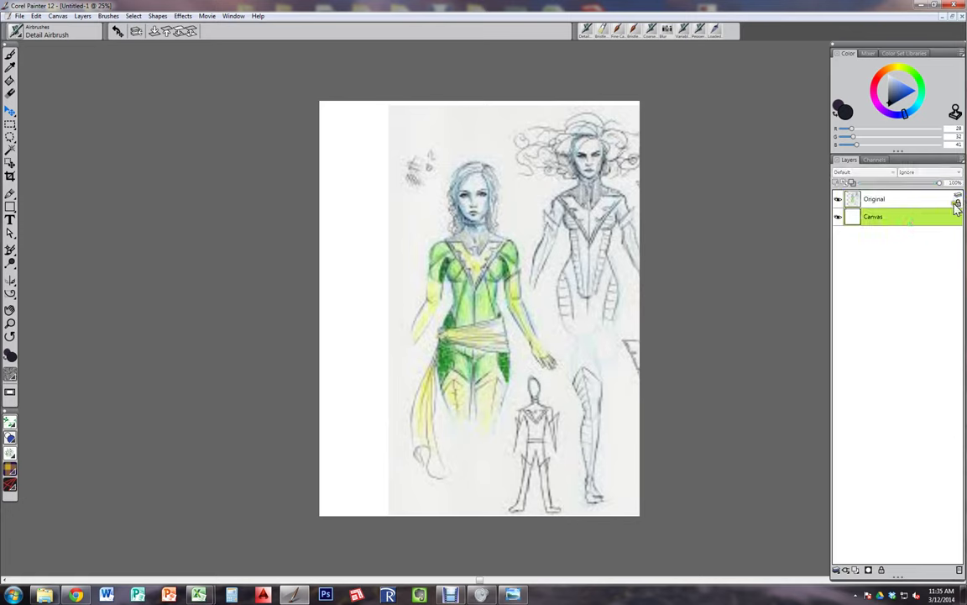
{"action": "left_click", "coordinate": [897, 200]}
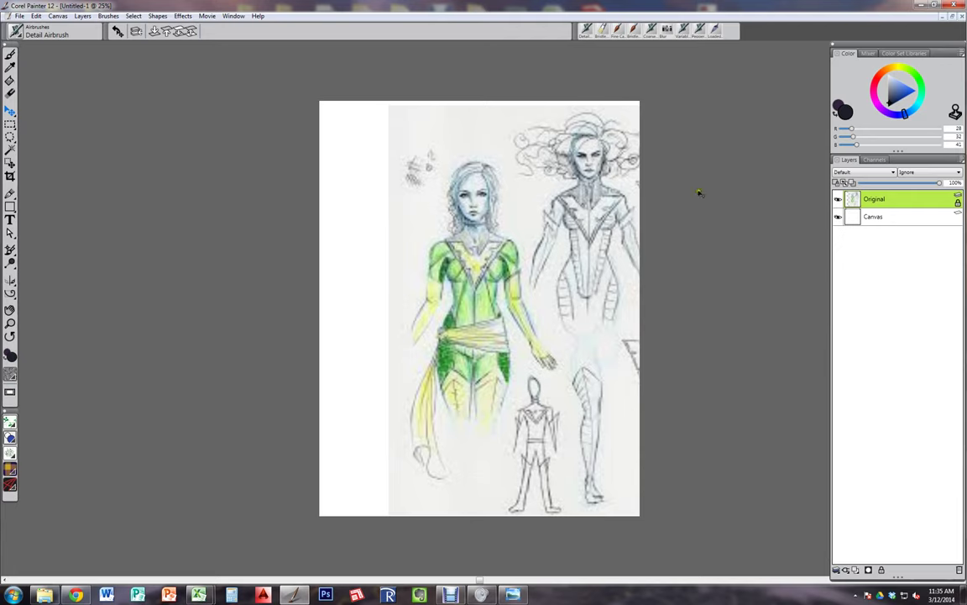
Step: Unlock the Original layer, try erasing the drawings around the green-costumed figure with a large eraser, and undo the erasing
{"action": "left_click", "coordinate": [11, 93]}
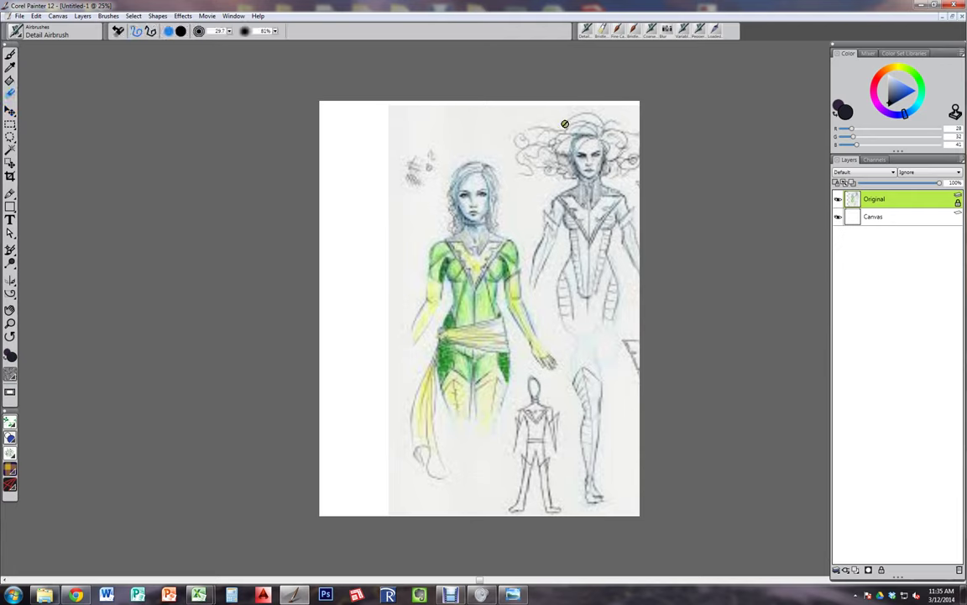
{"action": "left_click", "coordinate": [958, 203]}
{"action": "mouse_move", "coordinate": [404, 215]}
{"action": "left_mouse_down"}
{"action": "mouse_move", "coordinate": [442, 192]}
{"action": "mouse_move", "coordinate": [390, 173]}
{"action": "mouse_move", "coordinate": [399, 140]}
{"action": "mouse_move", "coordinate": [528, 101]}
{"action": "mouse_move", "coordinate": [499, 106]}
{"action": "mouse_move", "coordinate": [612, 116]}
{"action": "mouse_move", "coordinate": [599, 154]}
{"action": "mouse_move", "coordinate": [613, 186]}
{"action": "mouse_move", "coordinate": [551, 148]}
{"action": "mouse_move", "coordinate": [624, 226]}
{"action": "mouse_move", "coordinate": [594, 215]}
{"action": "mouse_move", "coordinate": [580, 242]}
{"action": "mouse_move", "coordinate": [584, 229]}
{"action": "mouse_move", "coordinate": [608, 350]}
{"action": "mouse_move", "coordinate": [618, 352]}
{"action": "mouse_move", "coordinate": [616, 473]}
{"action": "mouse_move", "coordinate": [583, 571]}
{"action": "mouse_move", "coordinate": [596, 388]}
{"action": "mouse_move", "coordinate": [516, 533]}
{"action": "mouse_move", "coordinate": [488, 538]}
{"action": "left_mouse_up"}
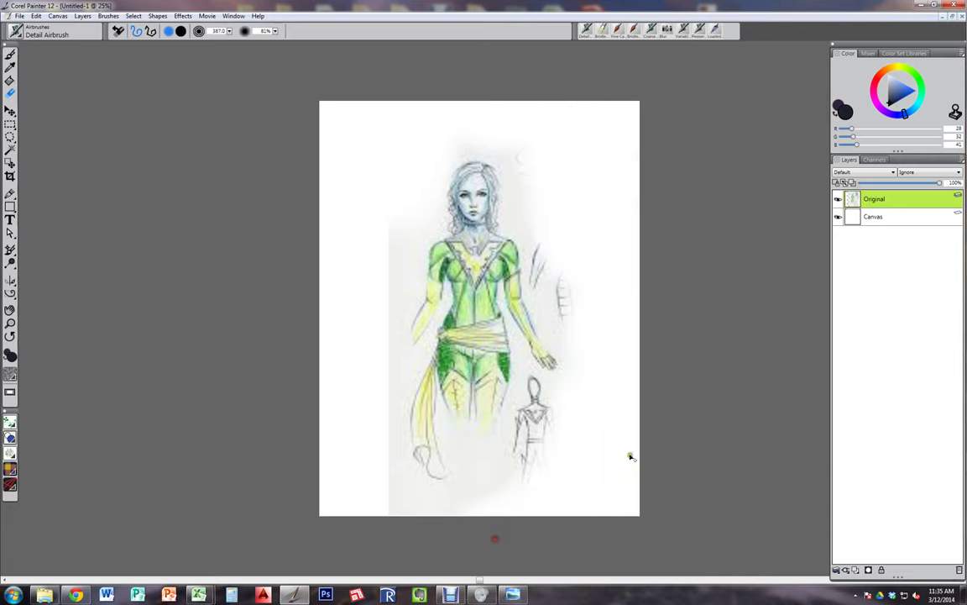
{"action": "key", "text": "ctrl+z"}
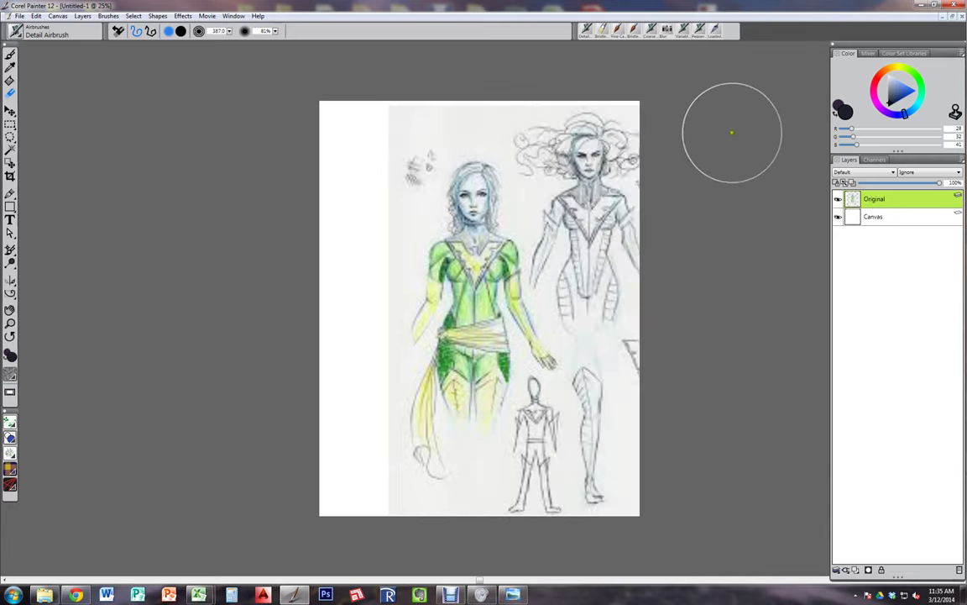
Step: Add a layer mask to the Original layer and fill the Canvas with the current dark color
{"action": "left_click", "coordinate": [870, 571]}
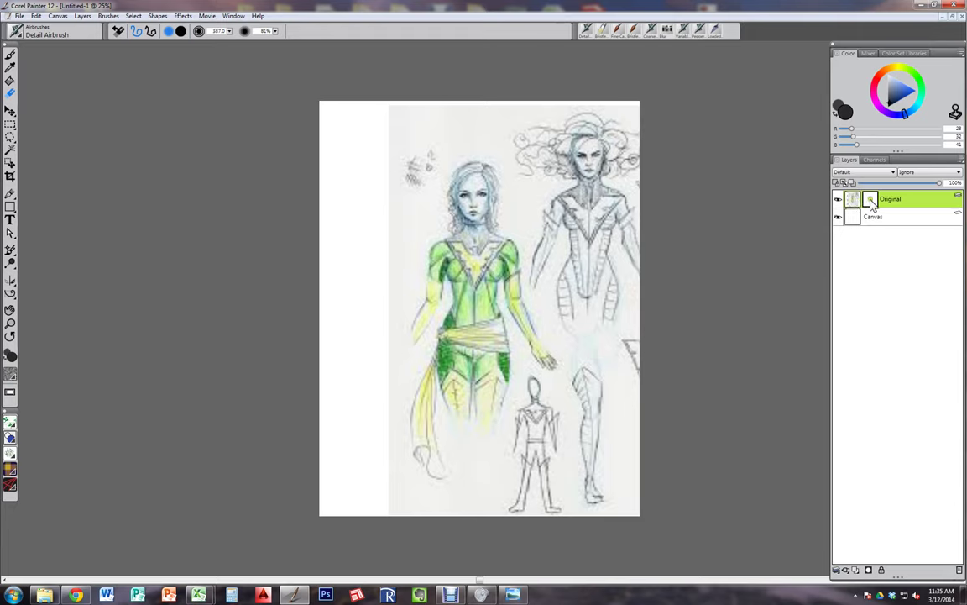
{"action": "left_click", "coordinate": [861, 216]}
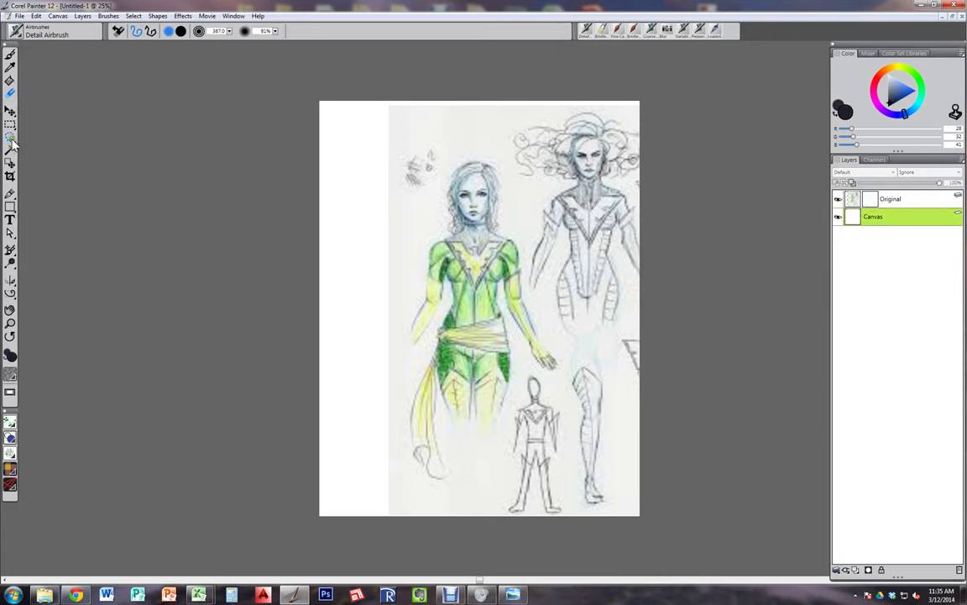
{"action": "left_click", "coordinate": [11, 81]}
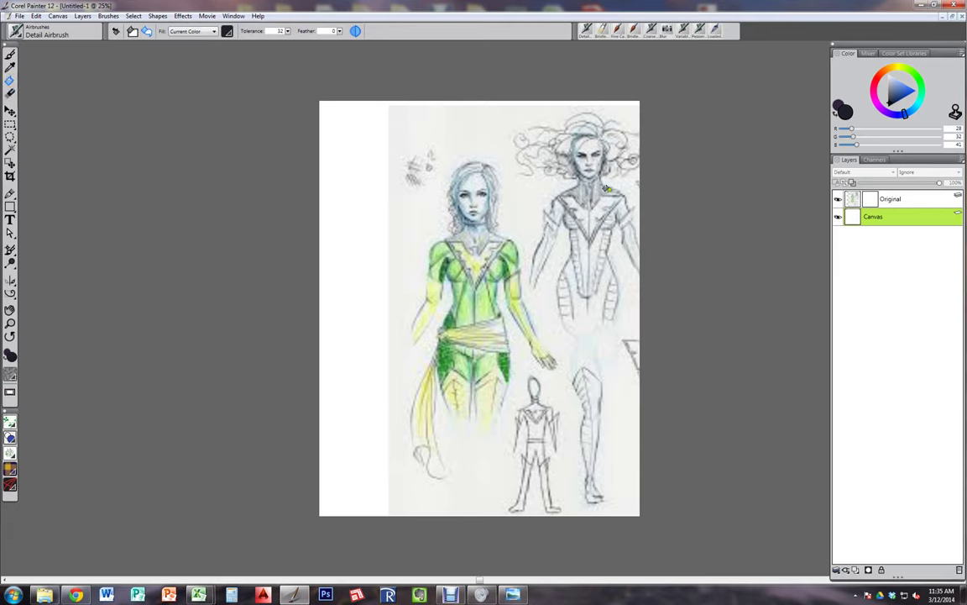
{"action": "left_click", "coordinate": [352, 226]}
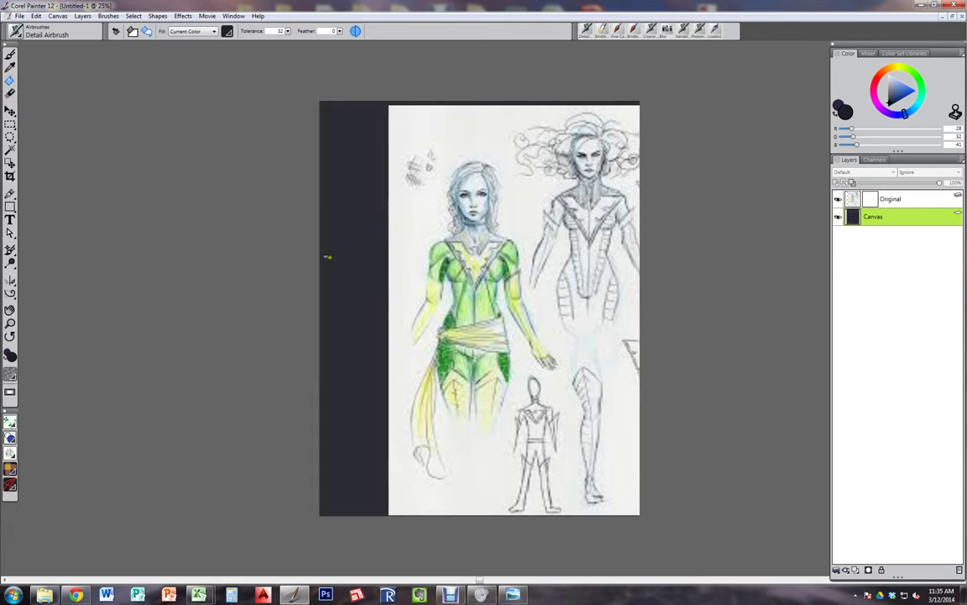
{"action": "left_click", "coordinate": [10, 53]}
{"action": "left_click", "coordinate": [10, 111]}
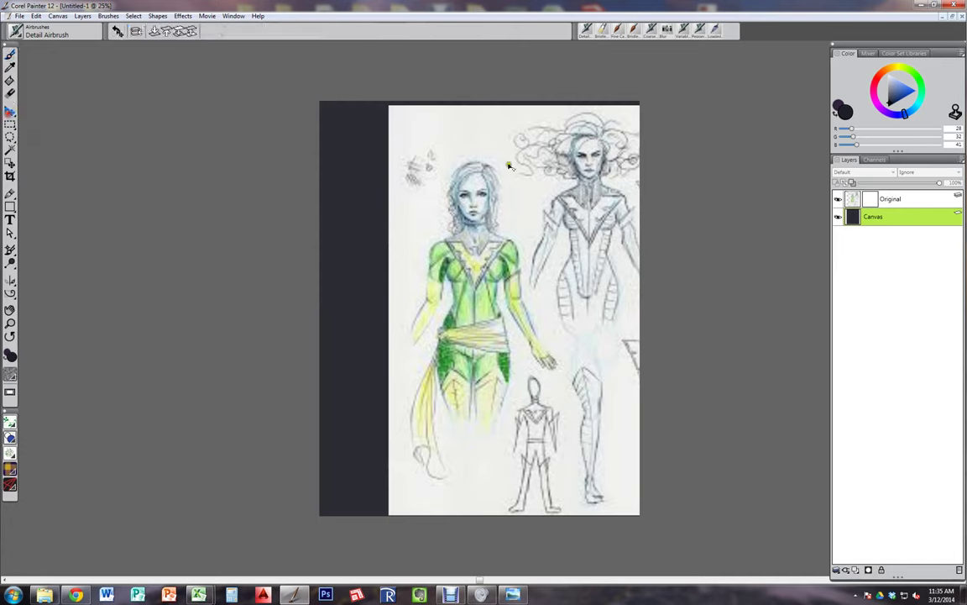
Step: Fill the Original layer's mask with the current dark color
{"action": "left_click", "coordinate": [872, 200]}
{"action": "left_click", "coordinate": [10, 80]}
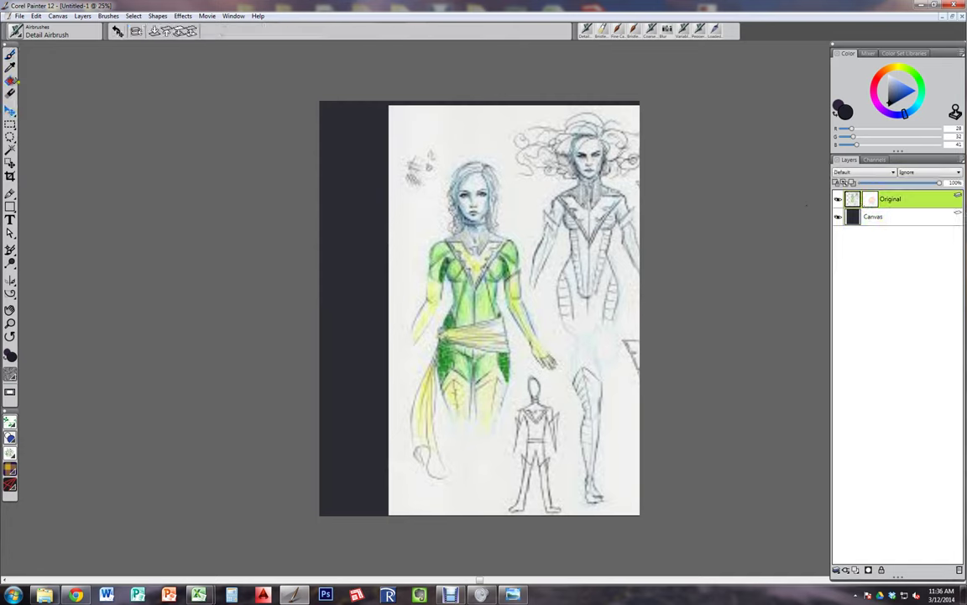
{"action": "left_click", "coordinate": [870, 201]}
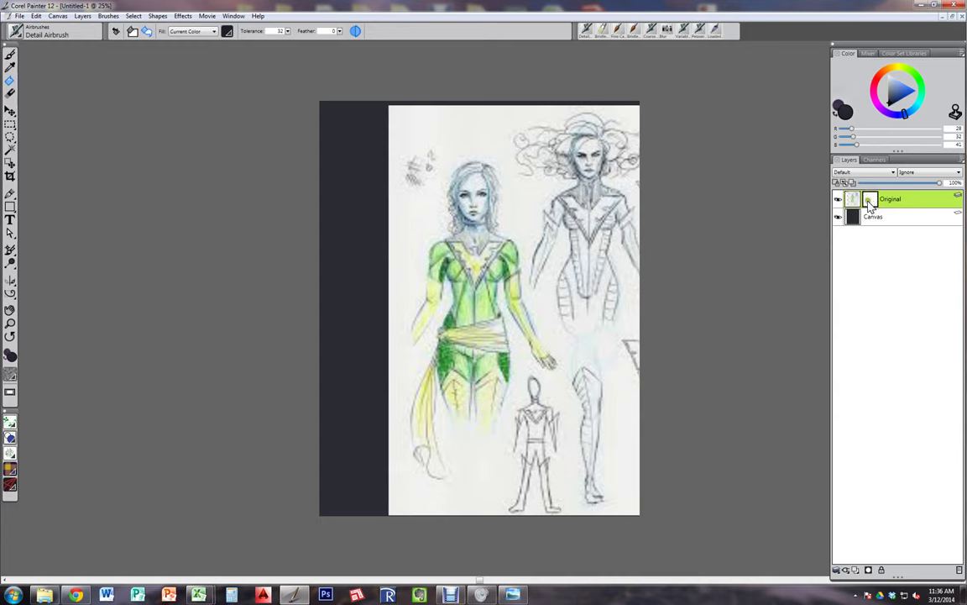
{"action": "left_click", "coordinate": [508, 208]}
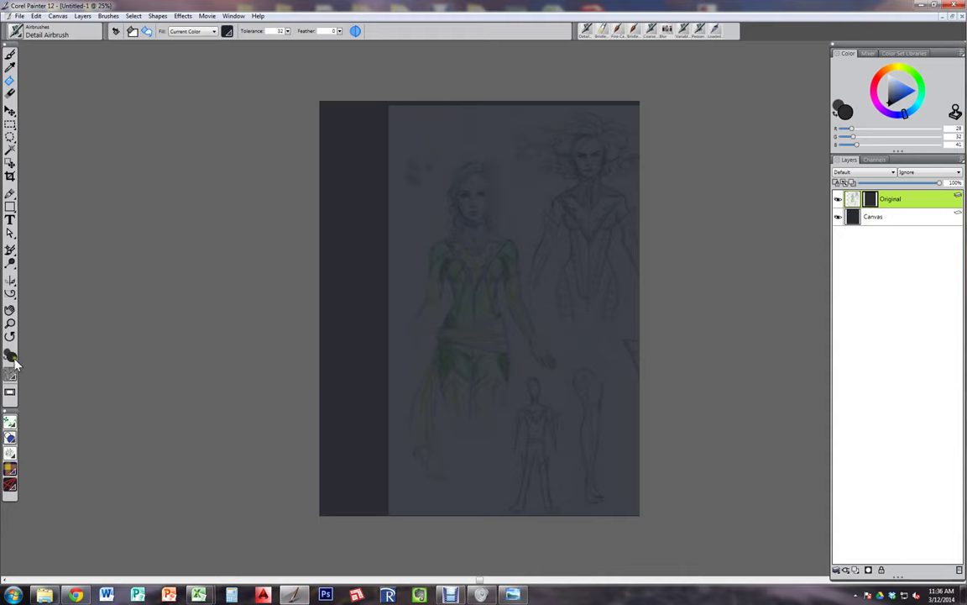
Step: Choose the Acrylics Bristle Brush as the current brush
{"action": "left_click", "coordinate": [15, 32]}
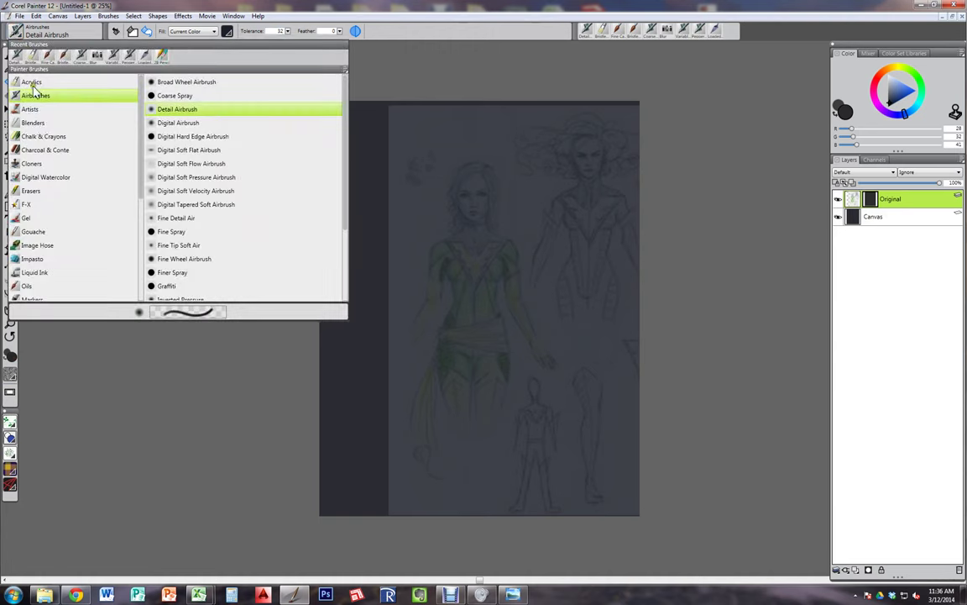
{"action": "left_click", "coordinate": [59, 218]}
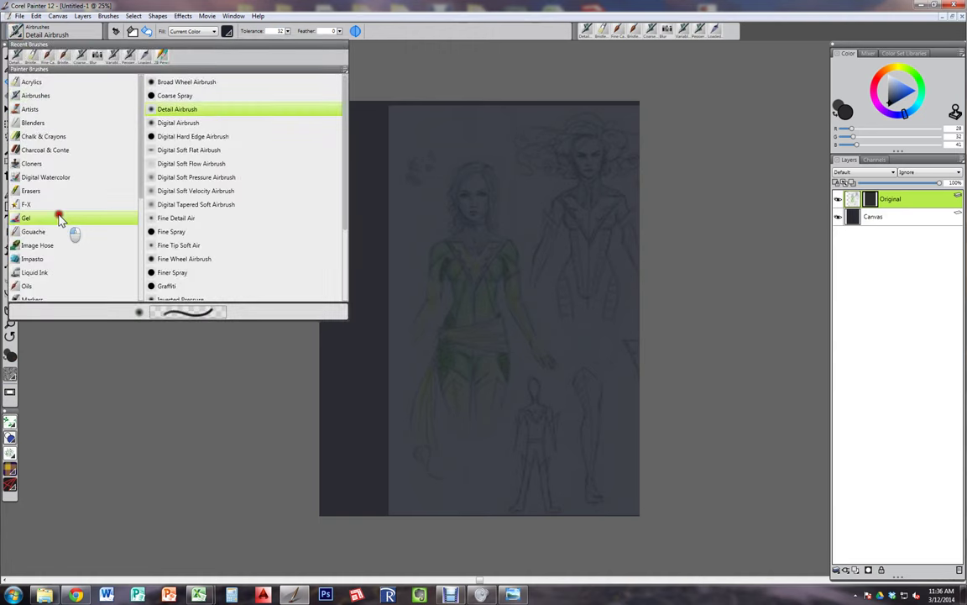
{"action": "left_click", "coordinate": [53, 122]}
{"action": "left_click", "coordinate": [55, 164]}
{"action": "left_click", "coordinate": [42, 83]}
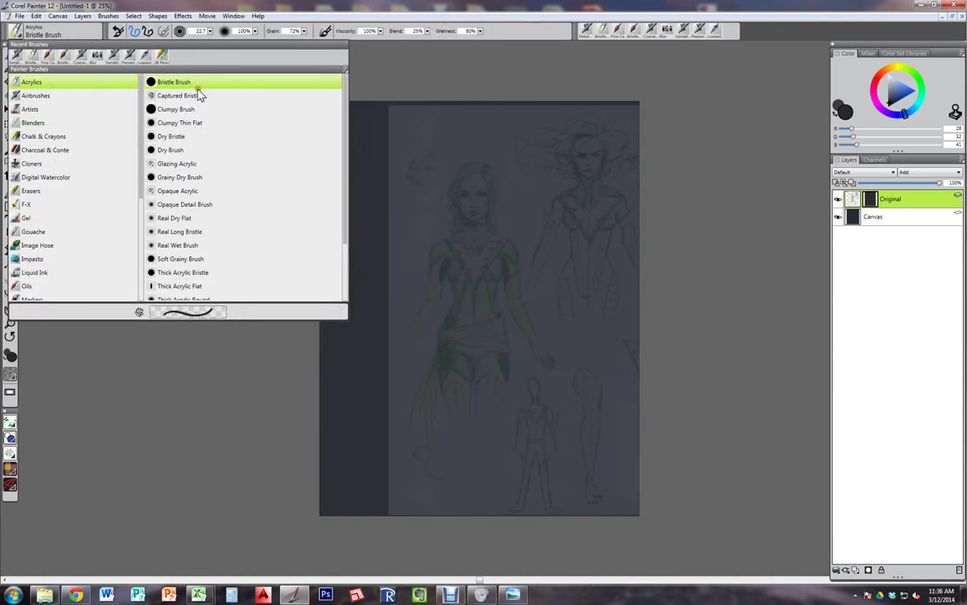
{"action": "left_click", "coordinate": [200, 91]}
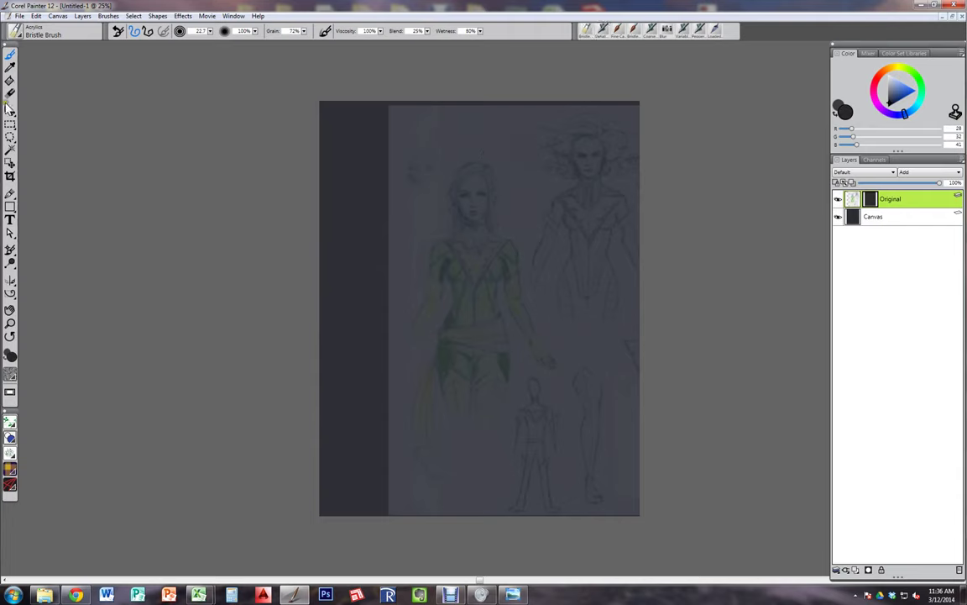
Step: Select the entire page, set the main color to black, and fill the Original layer's mask with it
{"action": "left_click", "coordinate": [10, 80]}
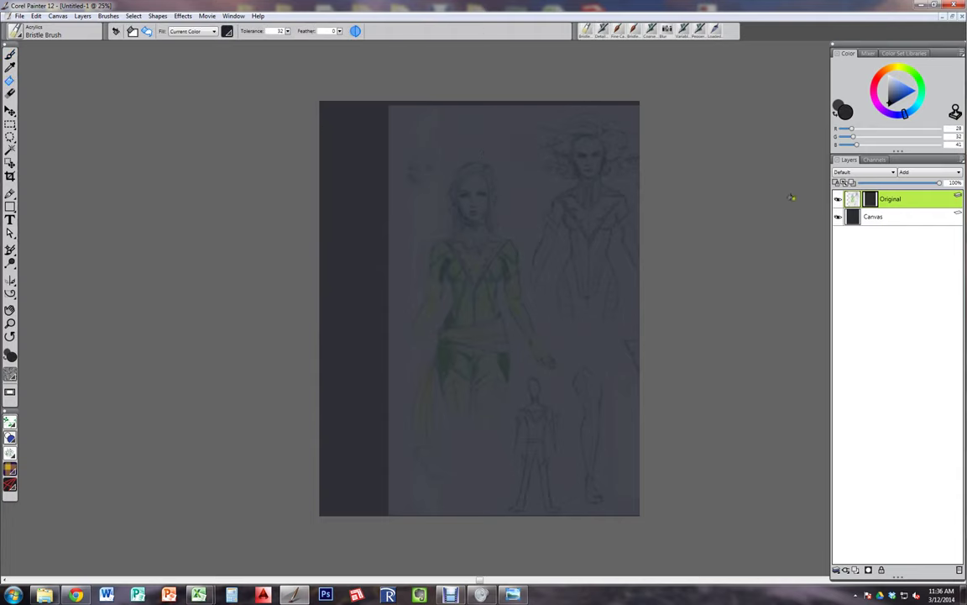
{"action": "key", "text": "ctrl+a"}
{"action": "left_click", "coordinate": [838, 201]}
{"action": "left_click", "coordinate": [839, 201]}
{"action": "left_click", "coordinate": [10, 54]}
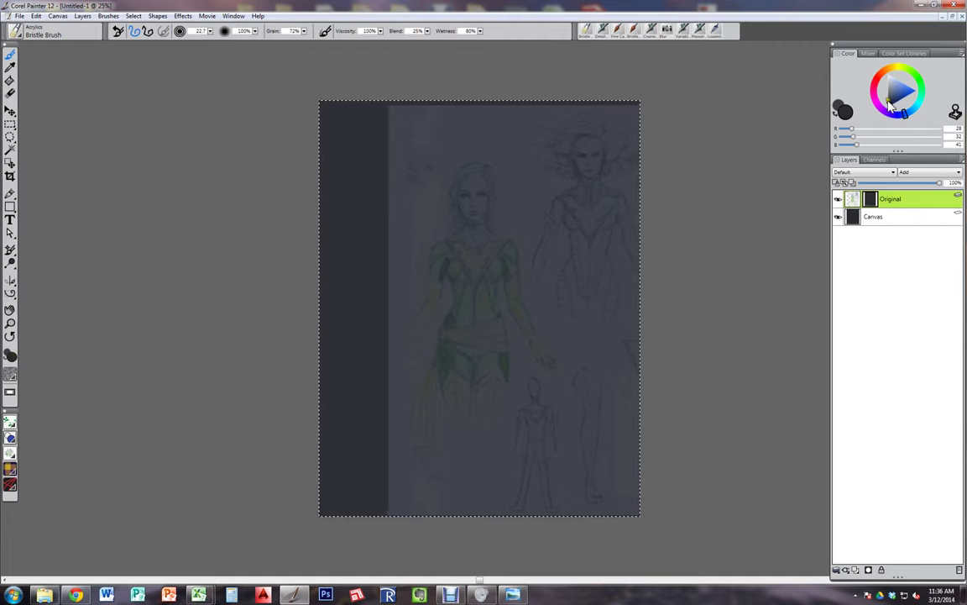
{"action": "left_click_drag", "start_coordinate": [890, 103], "coordinate": [890, 110]}
{"action": "key", "text": "k"}
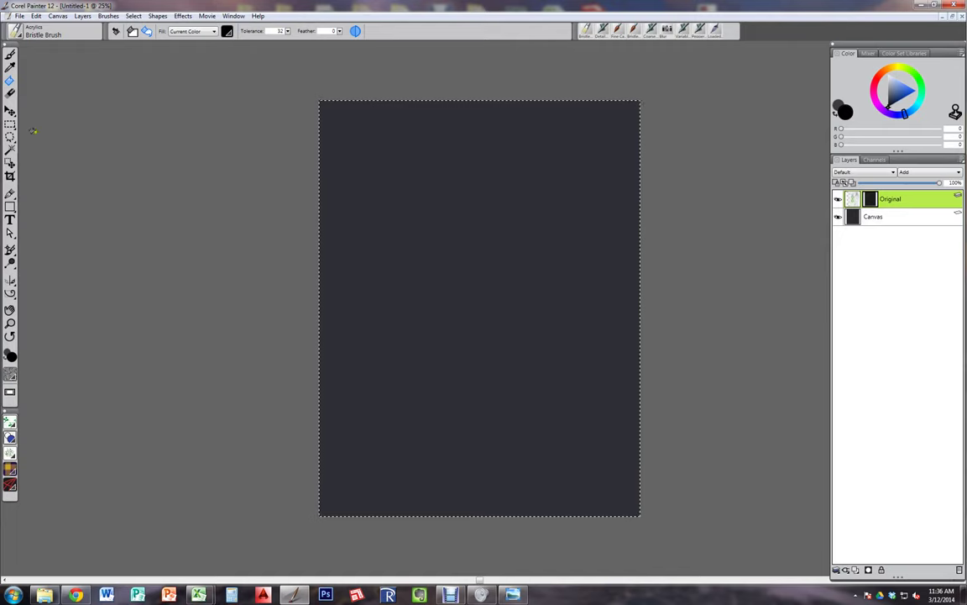
Step: Swap the main and additional colors, set the main color to white, and fill the Original layer's mask with it
{"action": "left_click", "coordinate": [7, 362]}
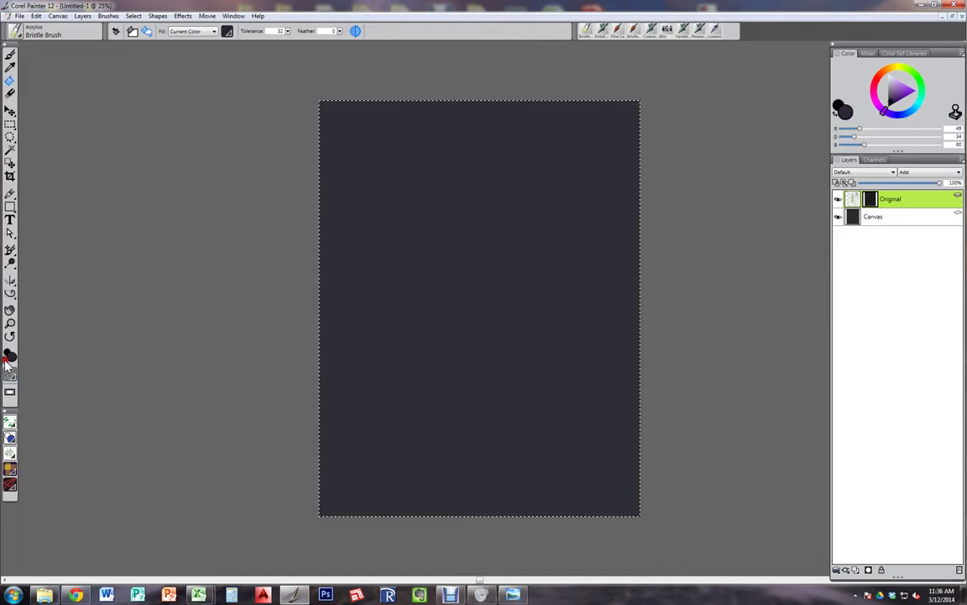
{"action": "left_click_drag", "start_coordinate": [891, 102], "coordinate": [884, 65]}
{"action": "left_click", "coordinate": [541, 227]}
{"action": "left_click", "coordinate": [538, 225]}
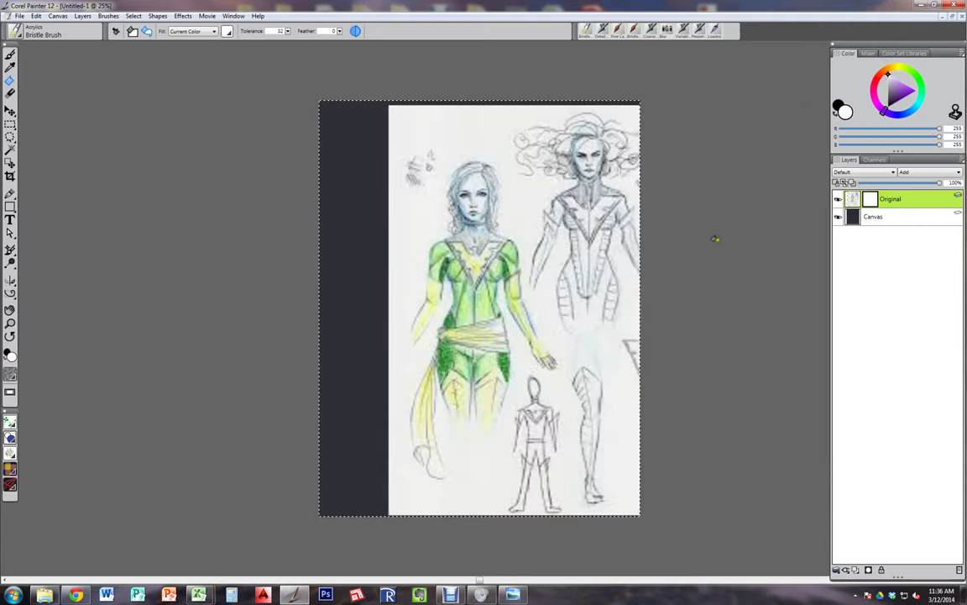
Step: Paint black on the Original layer's mask with a 336.2 Bristle Brush, around the green-costumed figure's head and across its waist, and widen the panels
{"action": "left_click", "coordinate": [10, 53]}
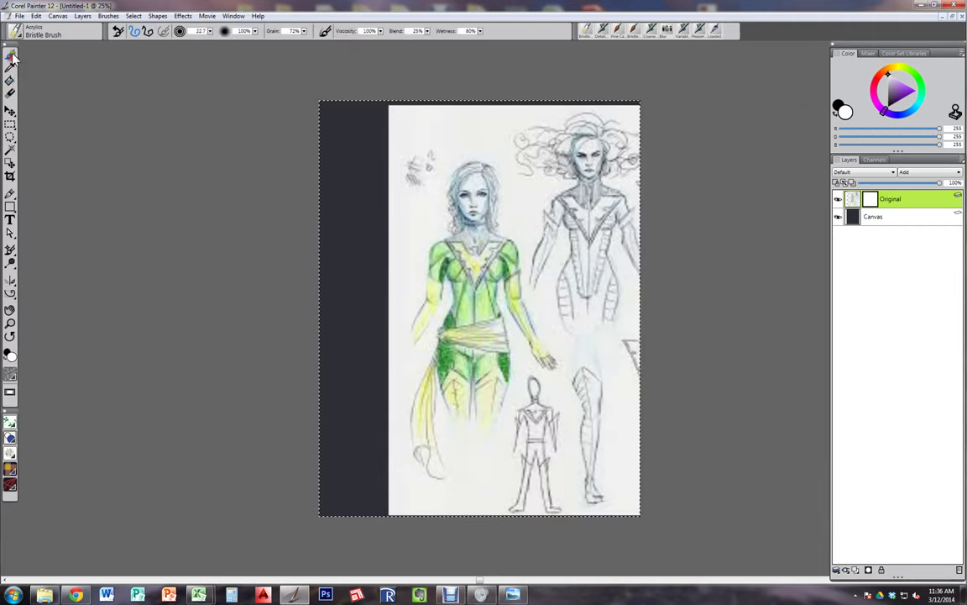
{"action": "left_click", "coordinate": [6, 359]}
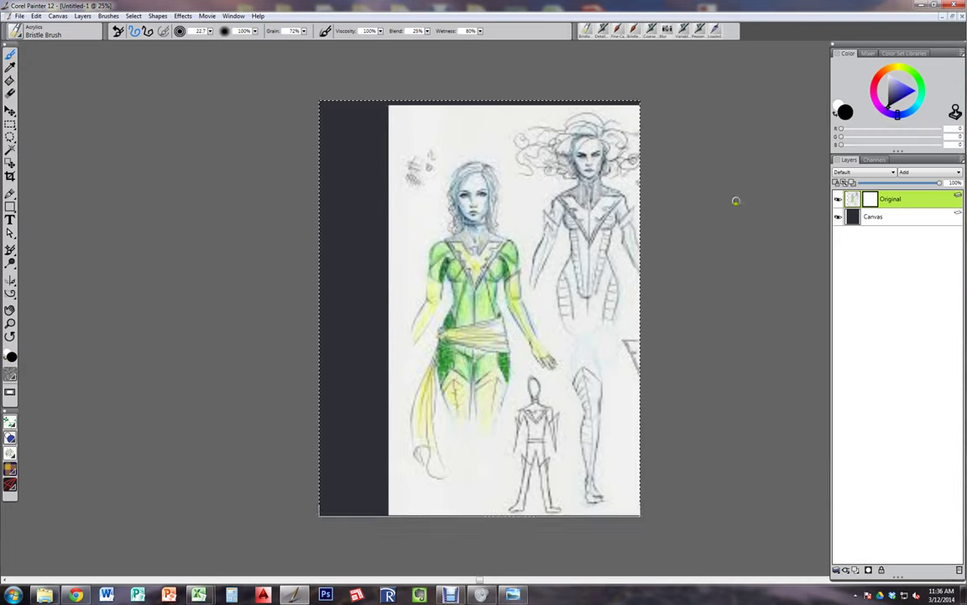
{"action": "left_click_drag", "start_coordinate": [536, 261], "coordinate": [571, 241]}
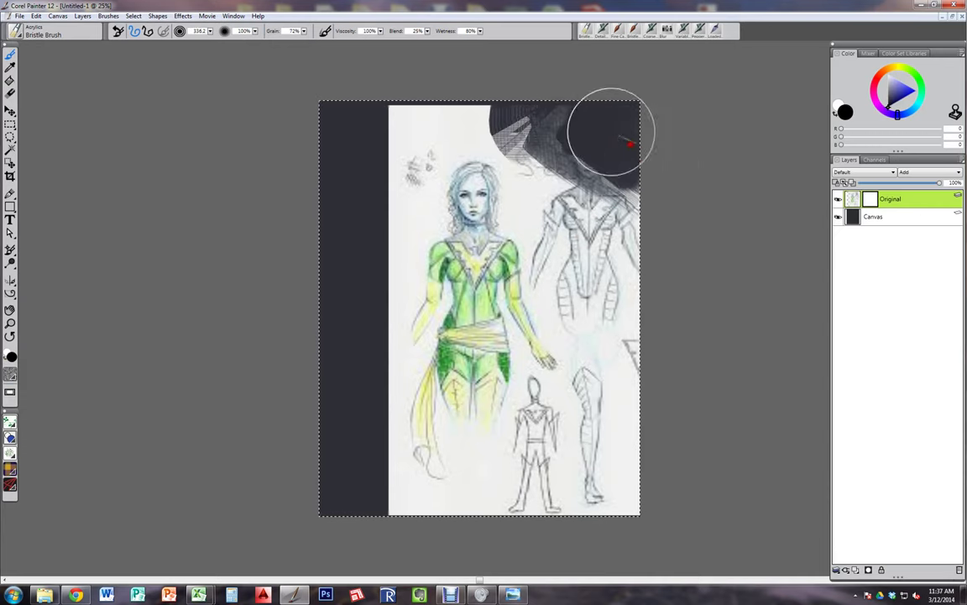
{"action": "mouse_move", "coordinate": [657, 158]}
{"action": "left_mouse_down"}
{"action": "mouse_move", "coordinate": [555, 113]}
{"action": "mouse_move", "coordinate": [544, 129]}
{"action": "mouse_move", "coordinate": [376, 112]}
{"action": "mouse_move", "coordinate": [430, 114]}
{"action": "left_mouse_up"}
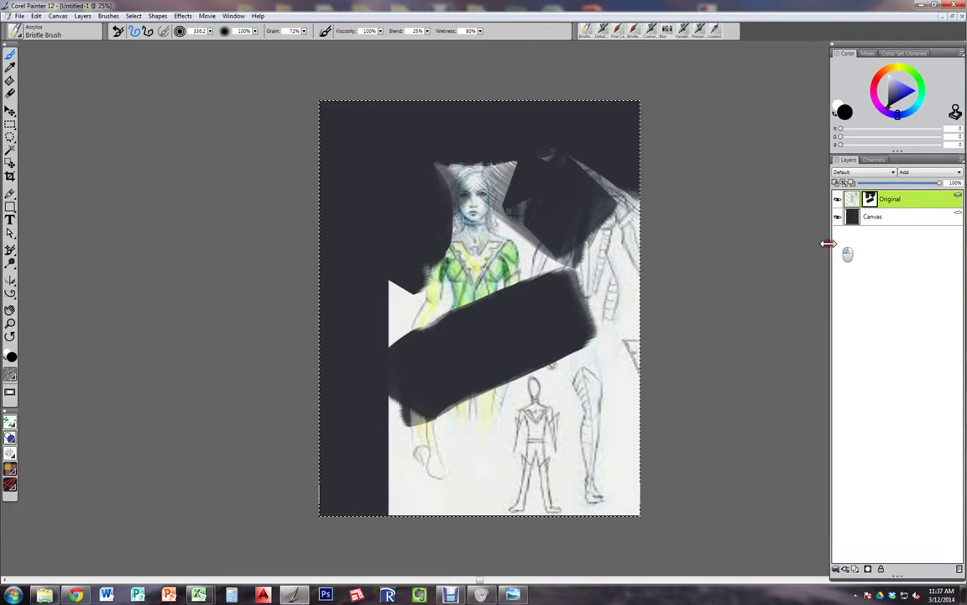
{"action": "left_click_drag", "start_coordinate": [834, 243], "coordinate": [739, 242]}
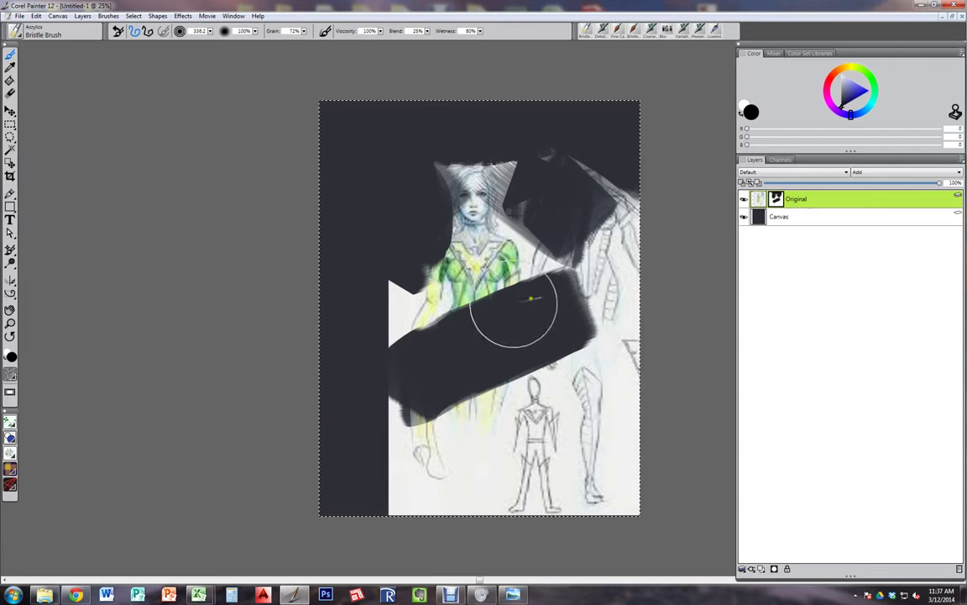
{"action": "left_click_drag", "start_coordinate": [575, 229], "coordinate": [548, 237]}
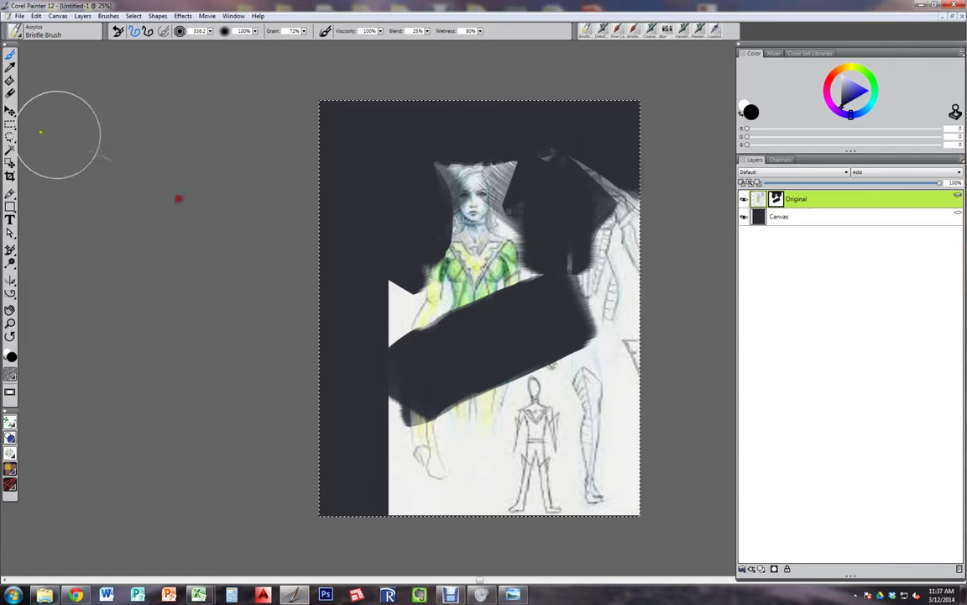
Step: Set the main color to white and fill the Canvas layer with it
{"action": "left_click", "coordinate": [5, 361]}
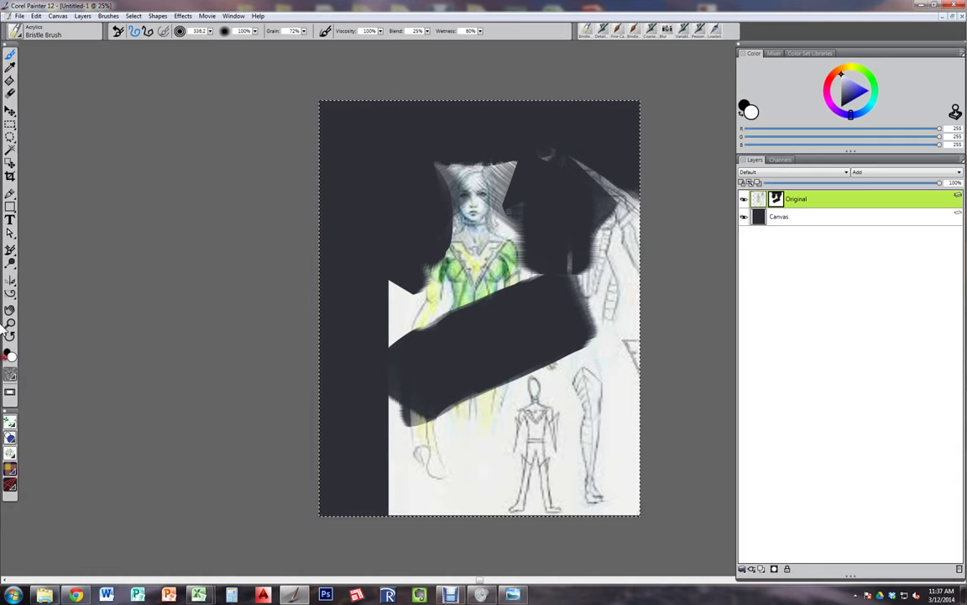
{"action": "left_click", "coordinate": [9, 81]}
{"action": "left_click", "coordinate": [785, 218]}
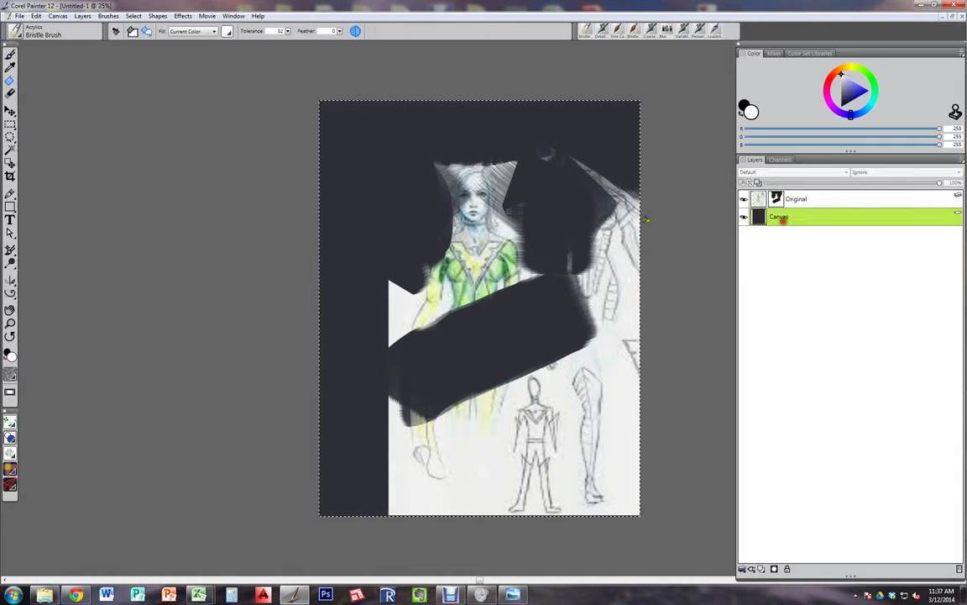
{"action": "left_click", "coordinate": [496, 340]}
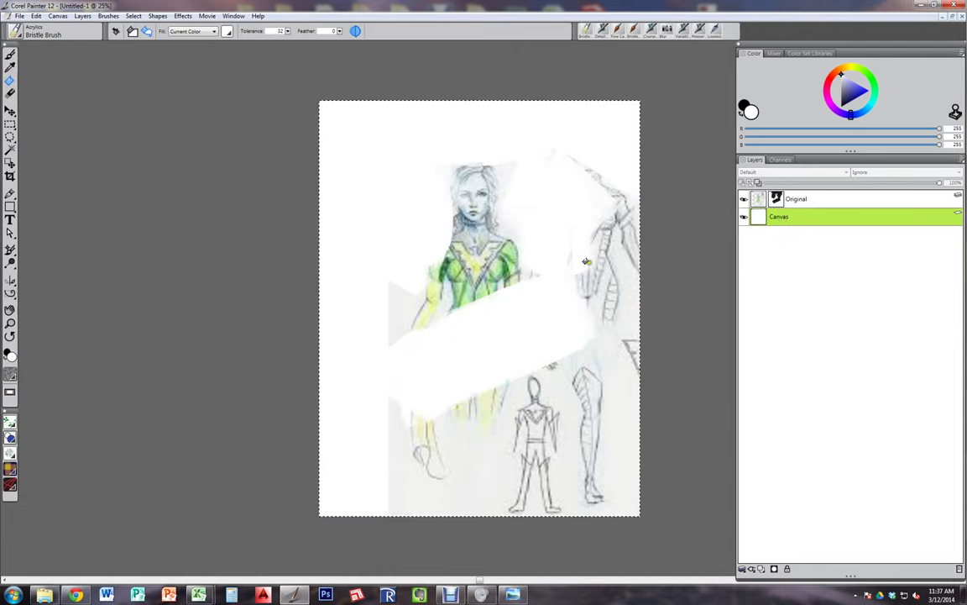
Step: Set the main color to black and brush over the surrounding sketches on the Original layer's mask, leaving the green-costumed figure
{"action": "left_click", "coordinate": [10, 53]}
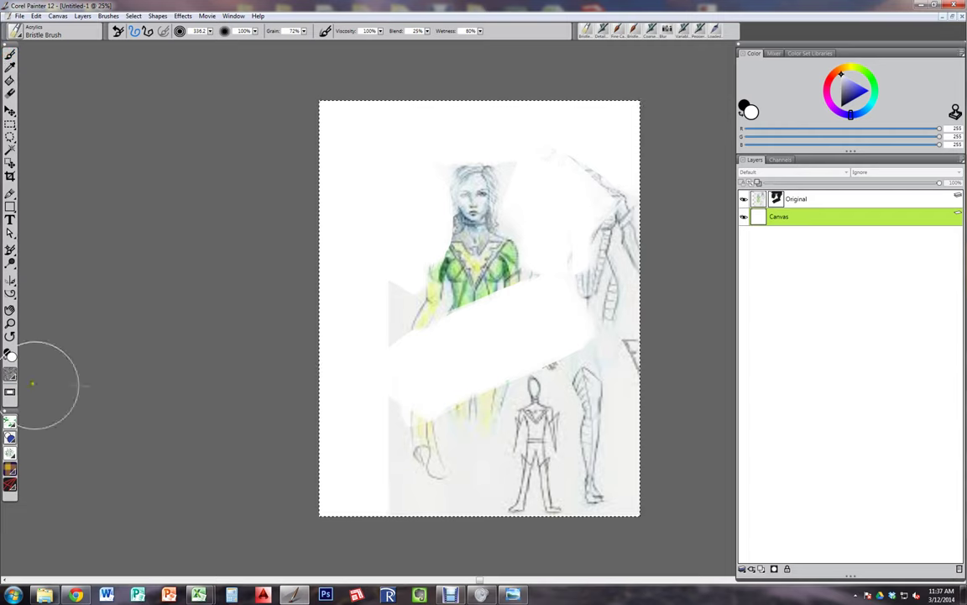
{"action": "left_click", "coordinate": [3, 359]}
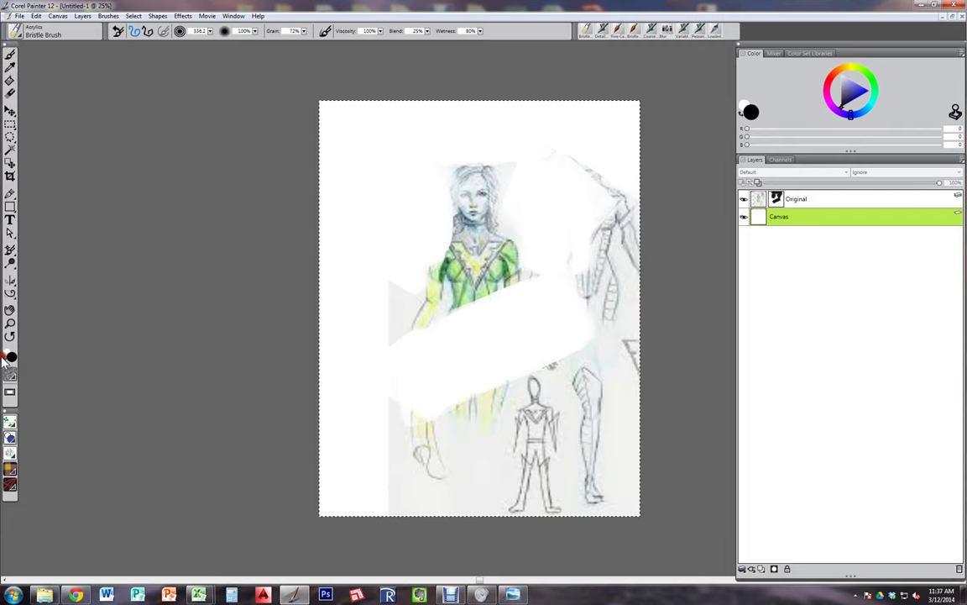
{"action": "left_click", "coordinate": [807, 201]}
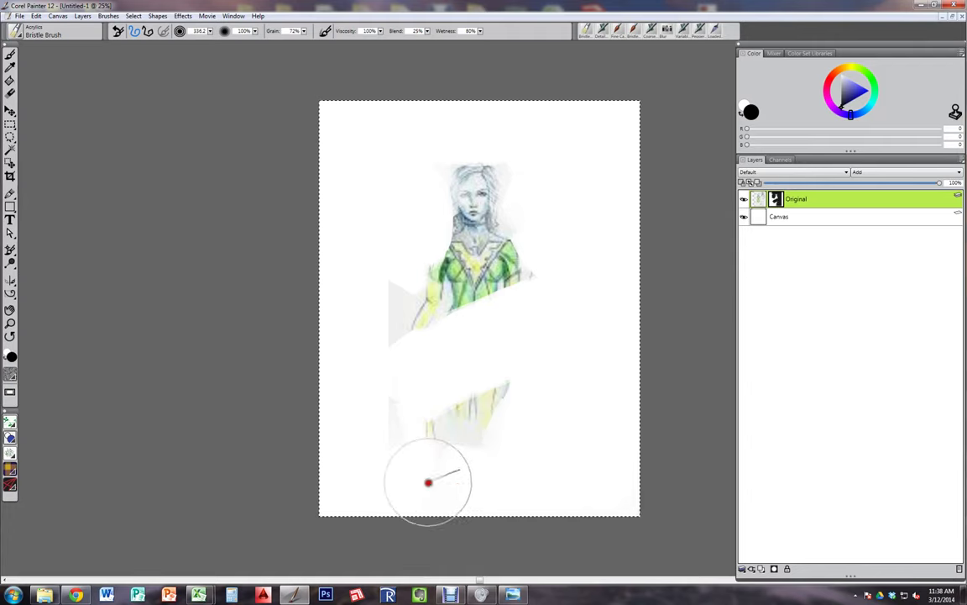
Step: Paint white on the Original layer's mask to restore the full figure, alternating with black to trim around the head and arm
{"action": "key", "text": "shift+s"}
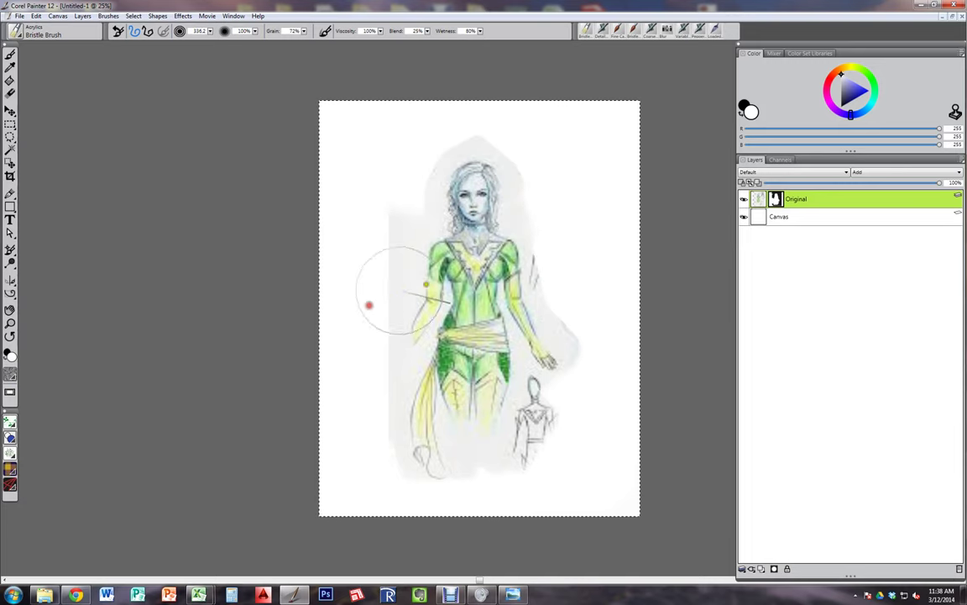
{"action": "left_click", "coordinate": [746, 115]}
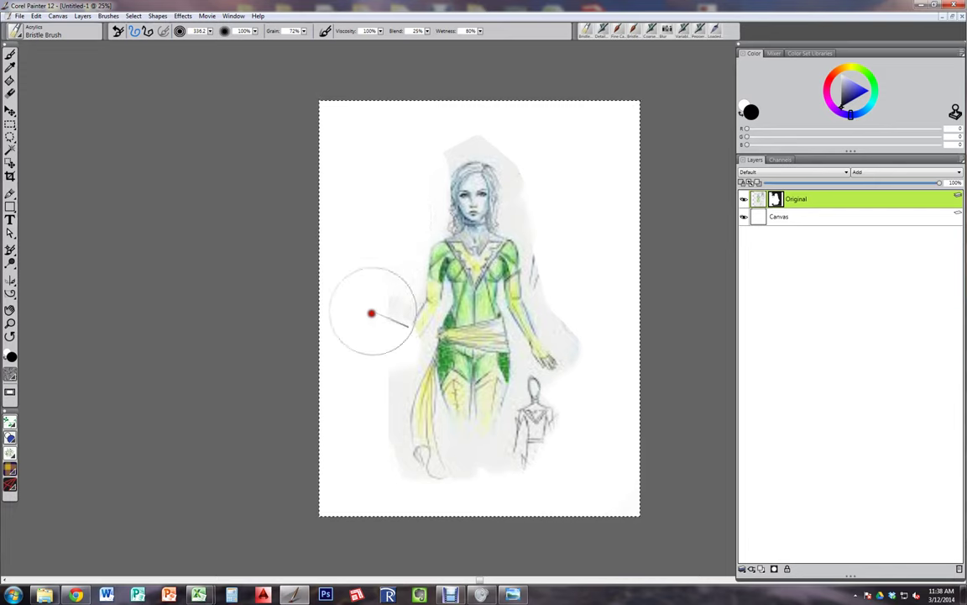
{"action": "left_click", "coordinate": [743, 109]}
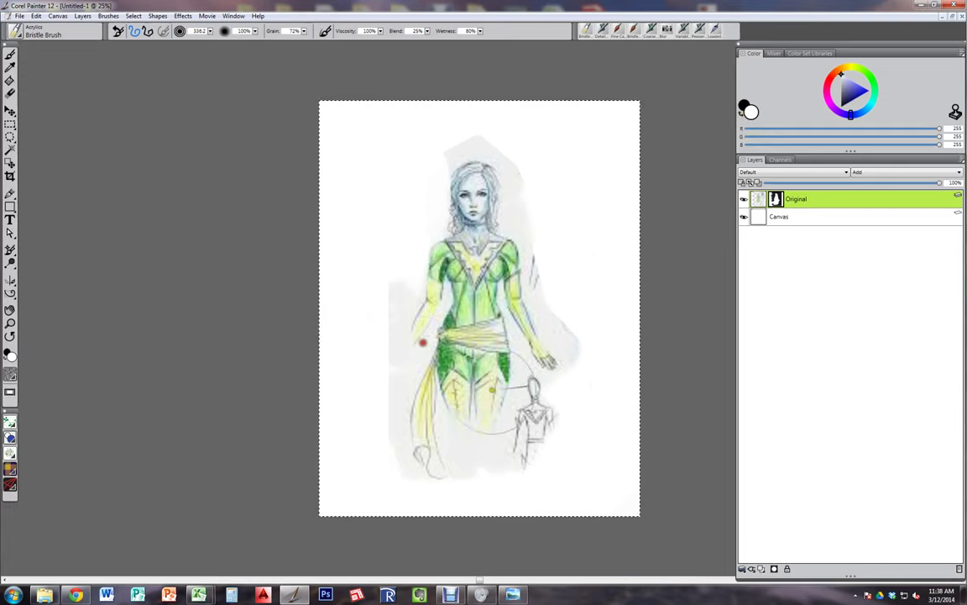
Step: Clear the selection and move the Original layer's drawing slightly upward on the page
{"action": "key", "text": "ctrl+d"}
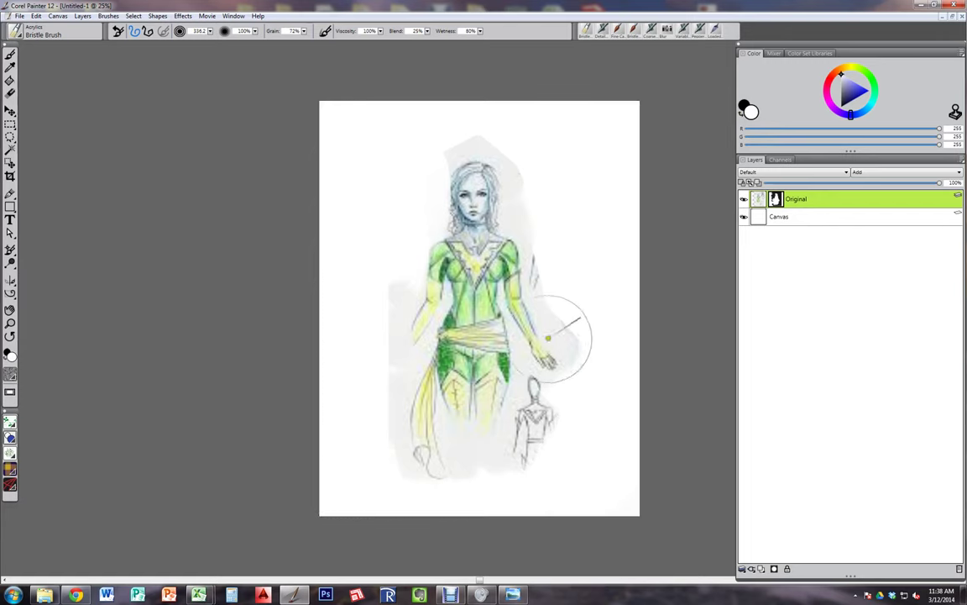
{"action": "left_click", "coordinate": [10, 110]}
{"action": "left_click_drag", "start_coordinate": [506, 319], "coordinate": [483, 338]}
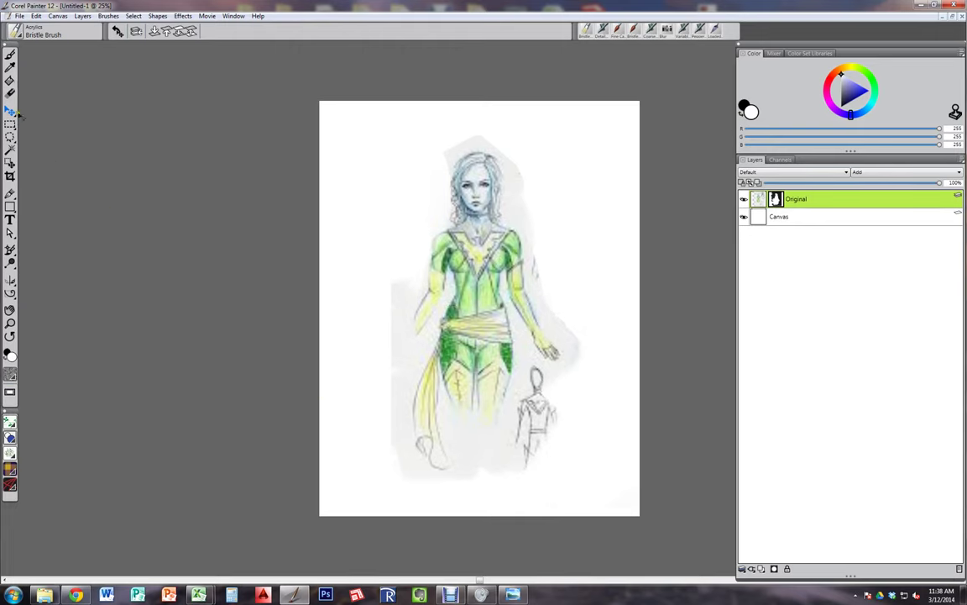
Step: Paint white on the Original layer's mask around the small back-view sketch and beside the figure's head and shoulder
{"action": "left_click", "coordinate": [10, 53]}
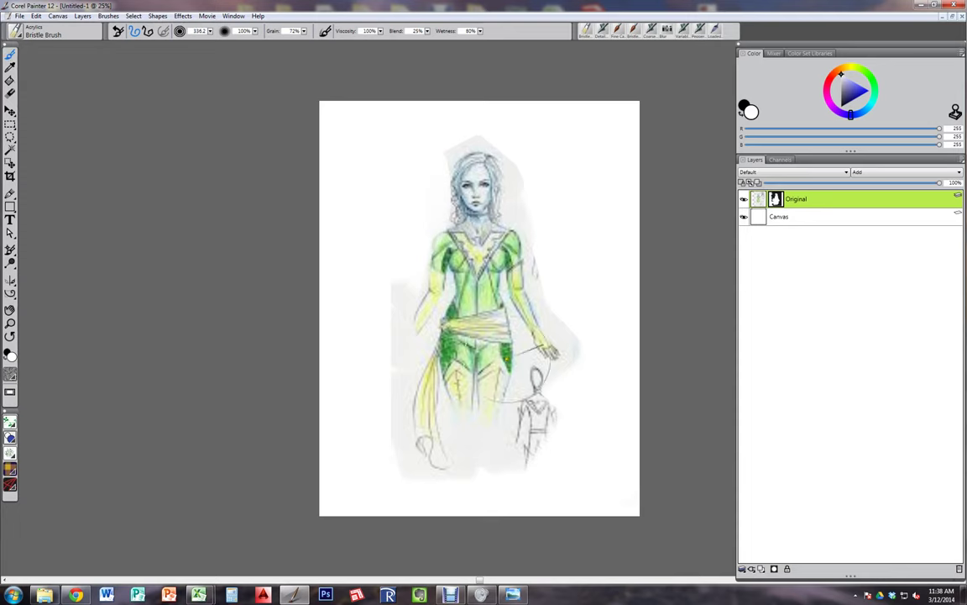
{"action": "left_click_drag", "start_coordinate": [552, 382], "coordinate": [544, 440]}
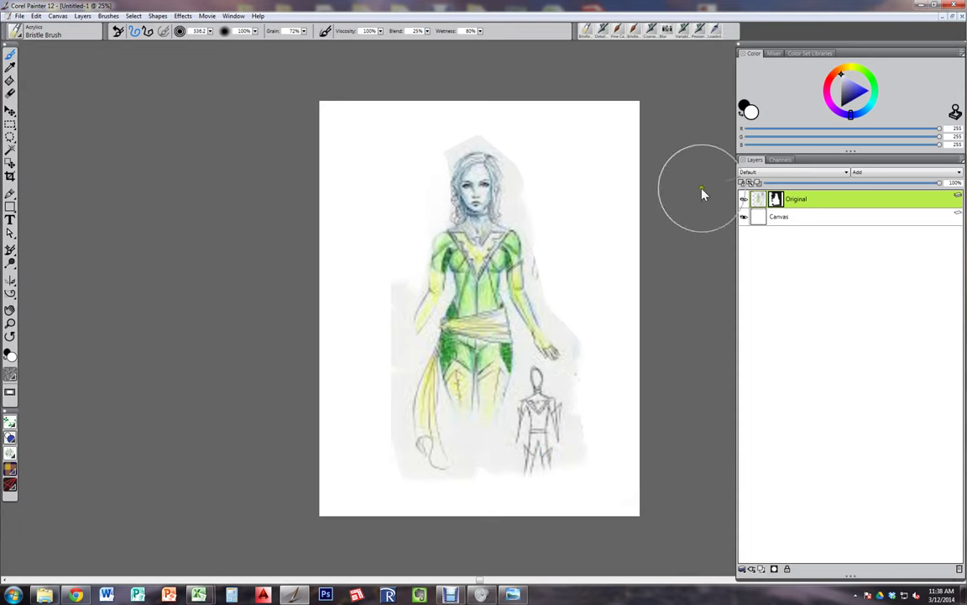
{"action": "mouse_move", "coordinate": [414, 199]}
{"action": "left_mouse_down"}
{"action": "mouse_move", "coordinate": [457, 189]}
{"action": "mouse_move", "coordinate": [418, 278]}
{"action": "left_mouse_up"}
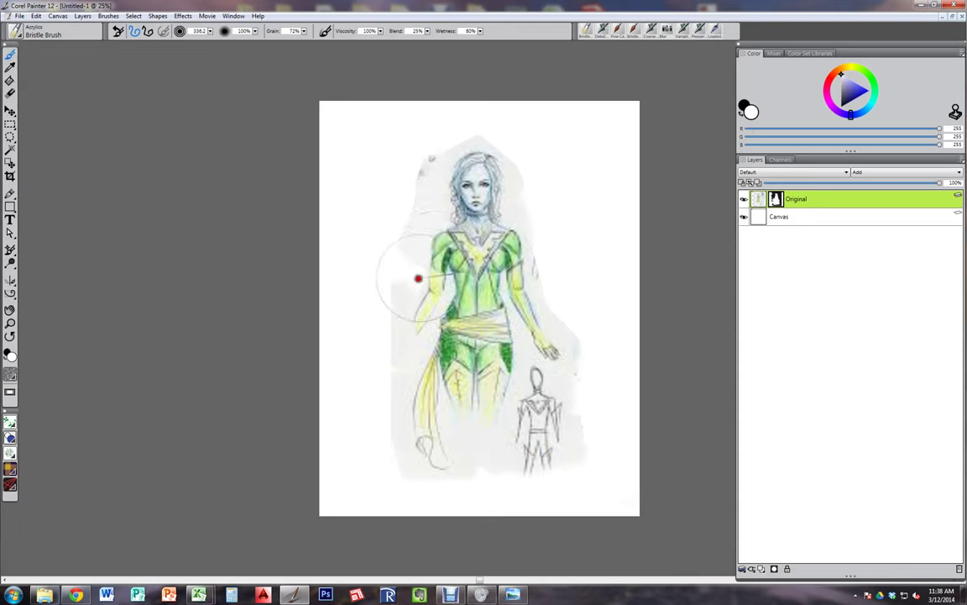
Step: Paint black on the Original layer's mask to tighten the figure's edges, using a 101.0 brush to remove most of the back-view sketch
{"action": "key", "text": "shift+s"}
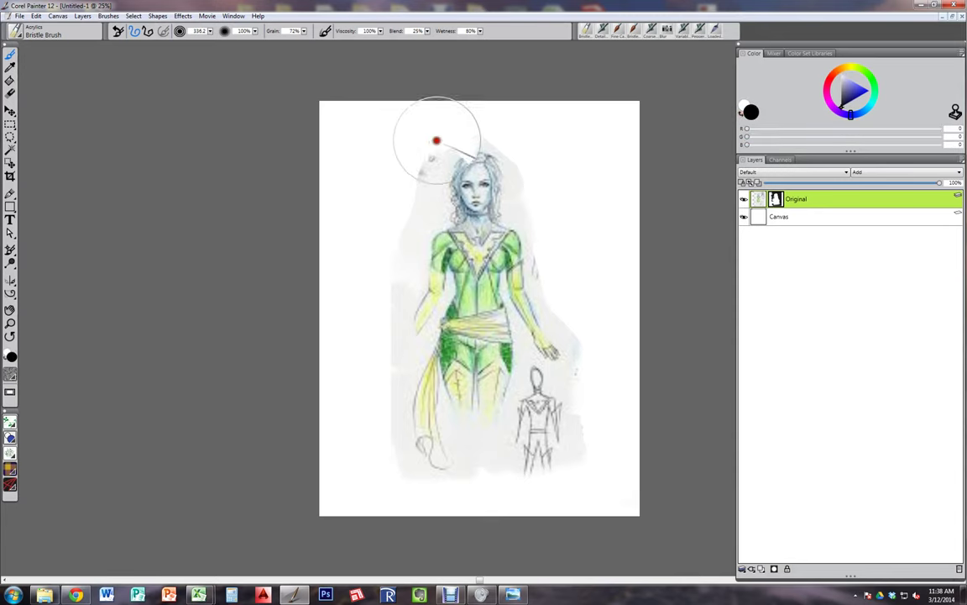
{"action": "left_click_drag", "start_coordinate": [424, 186], "coordinate": [433, 178]}
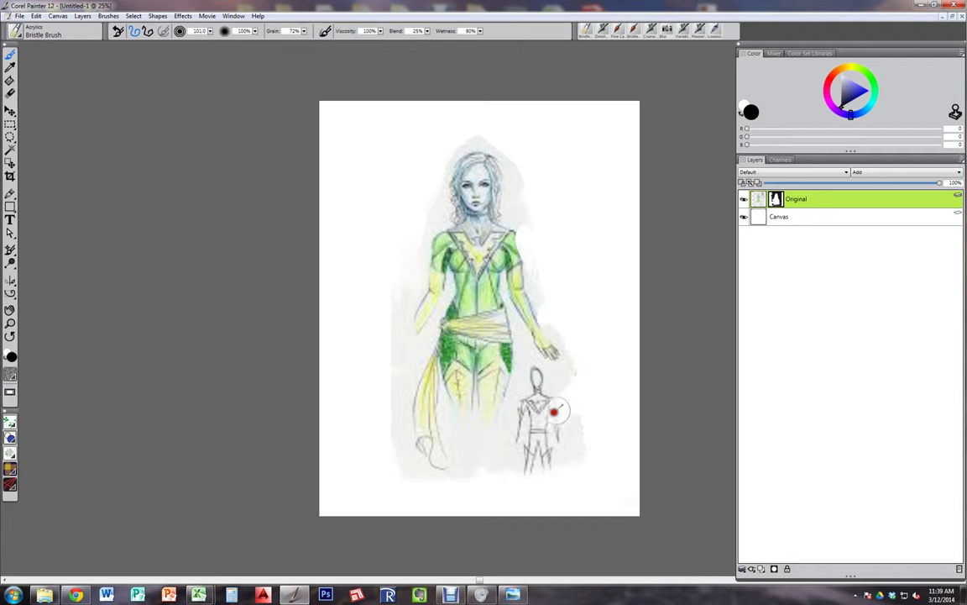
{"action": "mouse_move", "coordinate": [554, 411]}
{"action": "left_mouse_down"}
{"action": "mouse_move", "coordinate": [529, 400]}
{"action": "mouse_move", "coordinate": [533, 380]}
{"action": "mouse_move", "coordinate": [557, 427]}
{"action": "mouse_move", "coordinate": [538, 405]}
{"action": "mouse_move", "coordinate": [497, 460]}
{"action": "mouse_move", "coordinate": [546, 425]}
{"action": "mouse_move", "coordinate": [546, 458]}
{"action": "mouse_move", "coordinate": [557, 431]}
{"action": "mouse_move", "coordinate": [581, 461]}
{"action": "mouse_move", "coordinate": [592, 419]}
{"action": "left_mouse_up"}
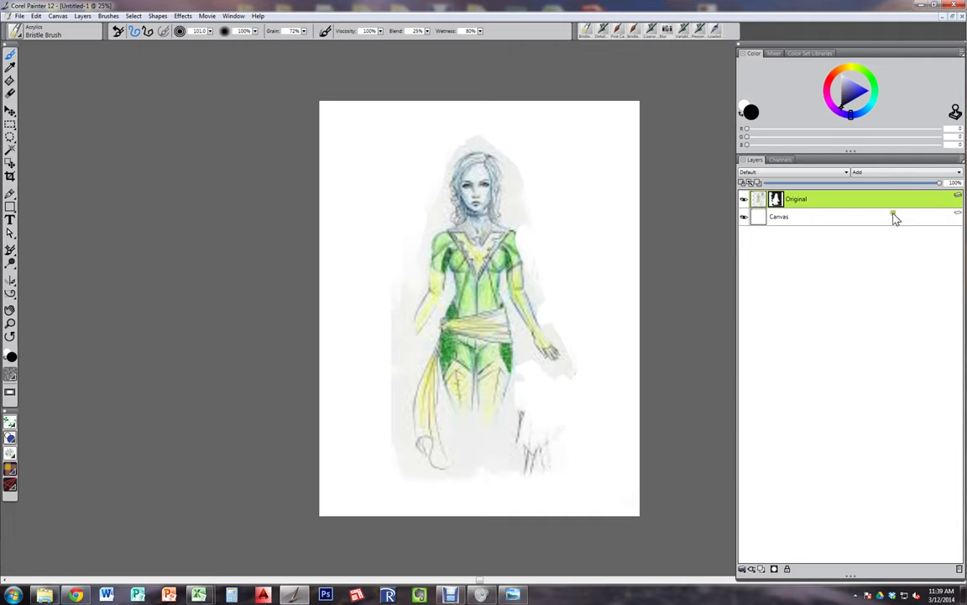
Step: Lock the Original layer, and hide and show it to compare it with the bare Canvas
{"action": "left_click", "coordinate": [959, 202]}
{"action": "left_click", "coordinate": [821, 282]}
{"action": "left_click", "coordinate": [744, 199]}
{"action": "left_click", "coordinate": [744, 199]}
{"action": "left_click", "coordinate": [800, 218]}
{"action": "left_click", "coordinate": [744, 199]}
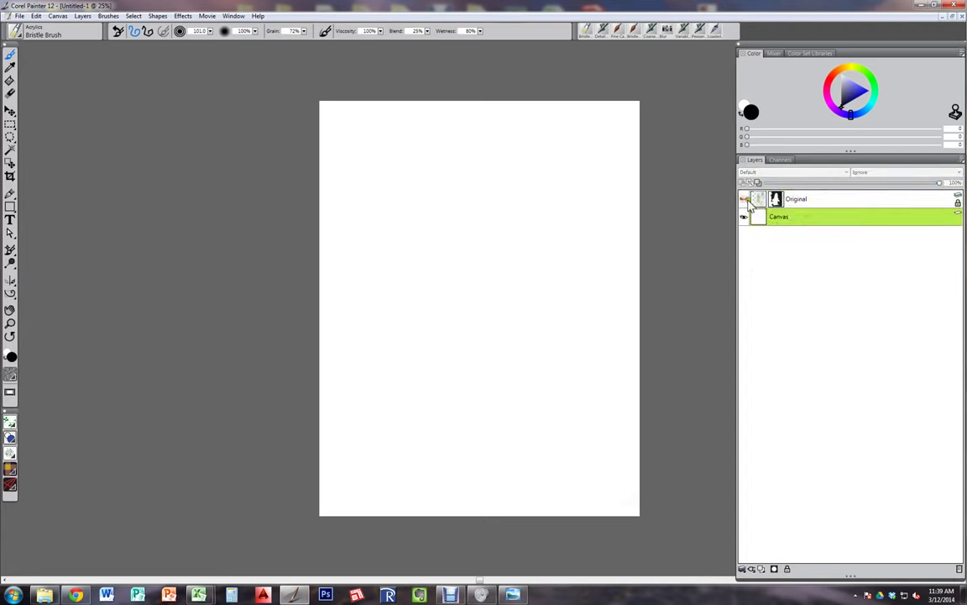
{"action": "left_click", "coordinate": [744, 199]}
Step: Reduce the Original layer's opacity to 53%
{"action": "left_click", "coordinate": [845, 199]}
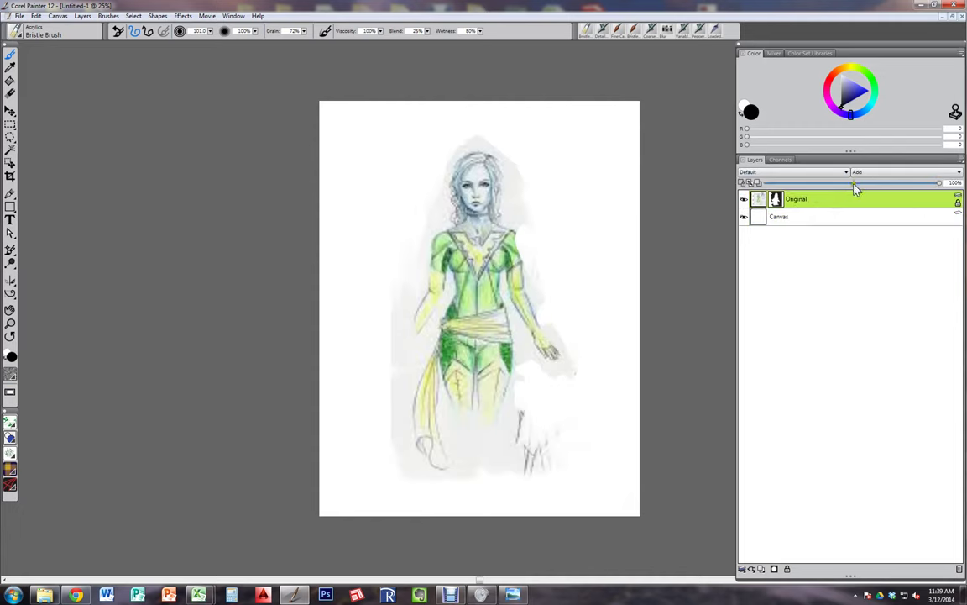
{"action": "left_click", "coordinate": [854, 183]}
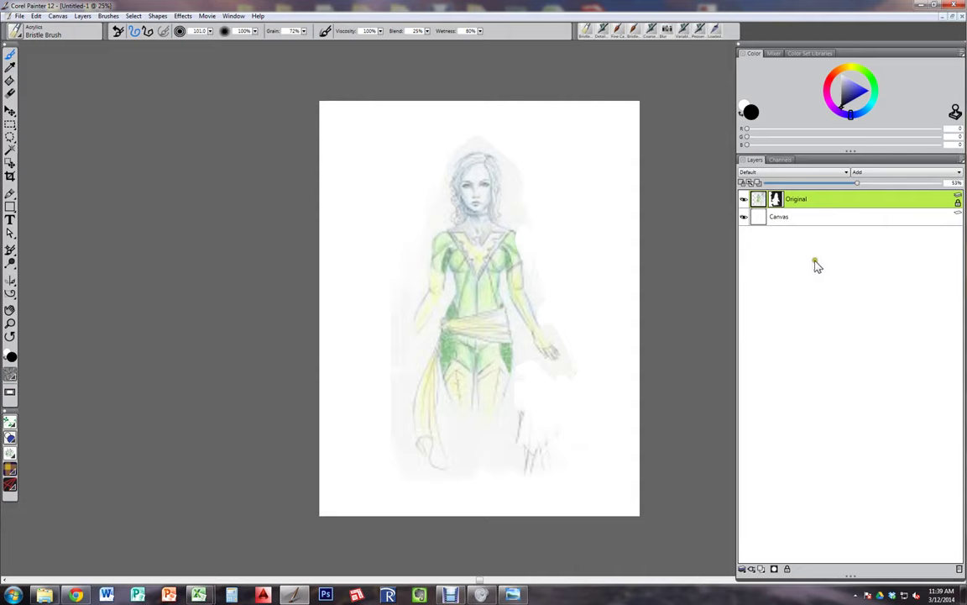
Step: Add a new layer between the Original and Canvas layers and name it Outline
{"action": "key", "text": "ctrl+shift+n"}
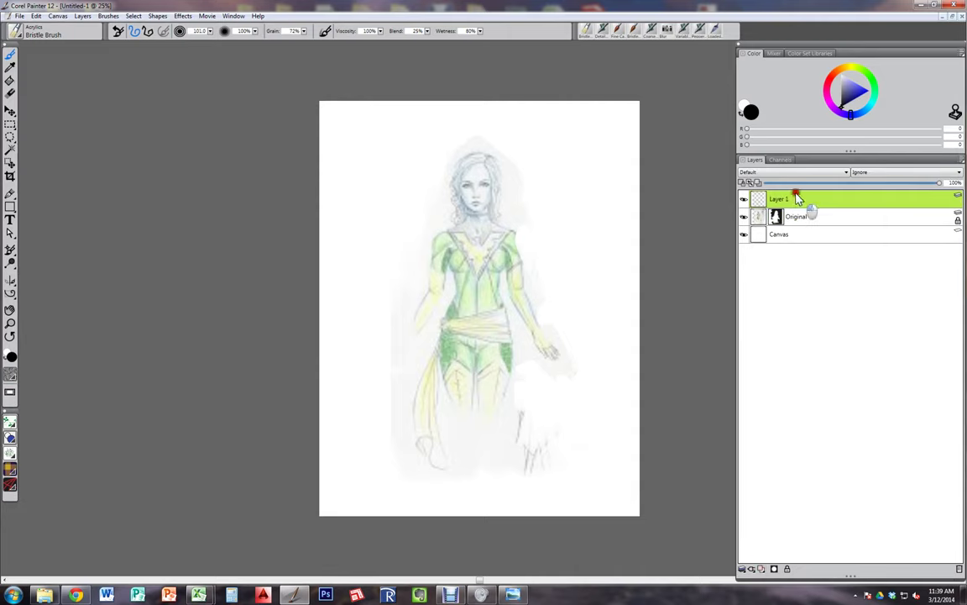
{"action": "left_click_drag", "start_coordinate": [790, 196], "coordinate": [795, 224]}
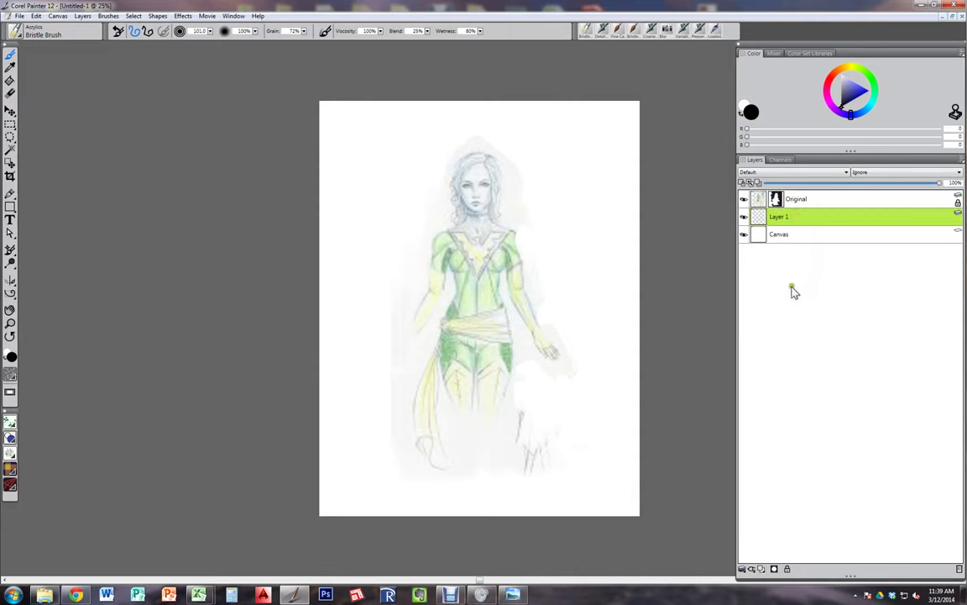
{"action": "double_click", "coordinate": [781, 217]}
Step: Choose the 2B Pencil from the Pencils category as the current brush
{"action": "left_click", "coordinate": [16, 33]}
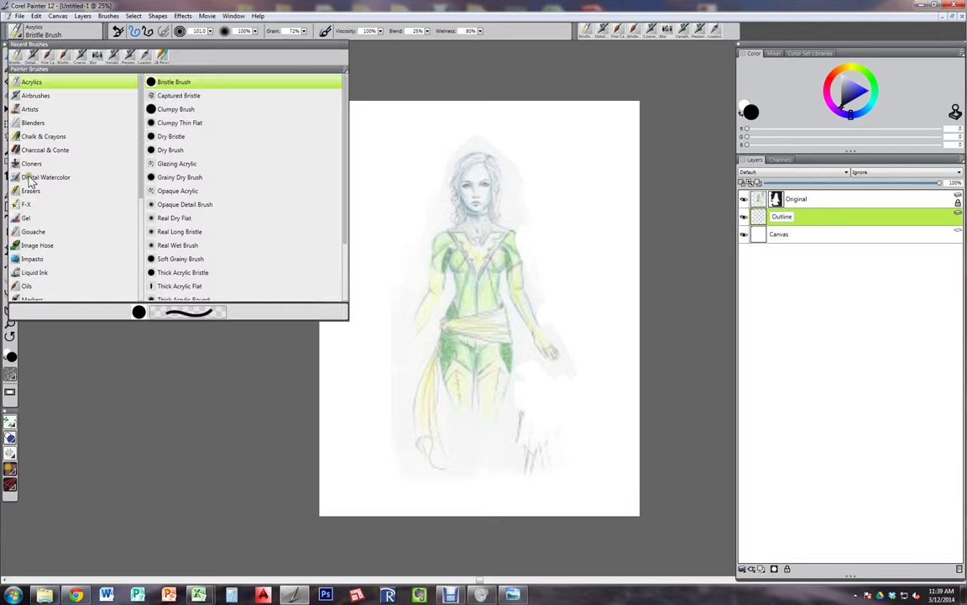
{"action": "left_click_drag", "start_coordinate": [141, 182], "coordinate": [117, 265]}
{"action": "left_click", "coordinate": [71, 195]}
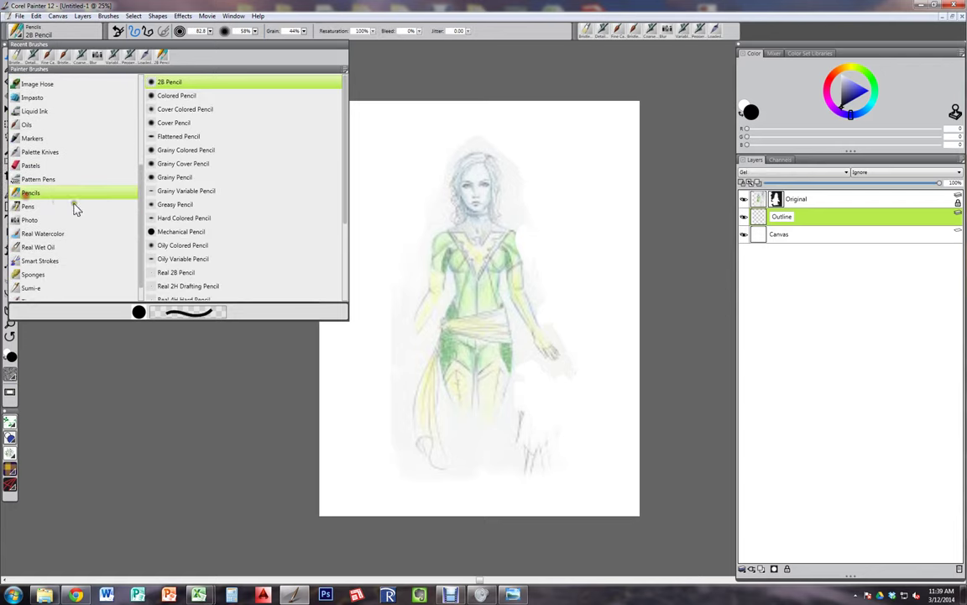
{"action": "left_click", "coordinate": [172, 85]}
{"action": "left_click", "coordinate": [473, 191]}
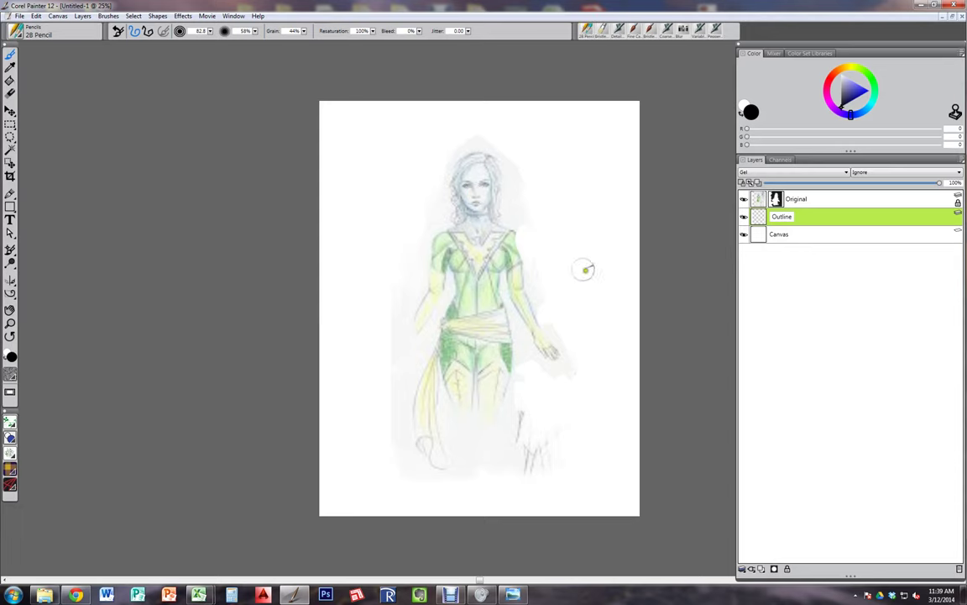
Step: Try a 6.0 2B Pencil stroke along the figure's hairline on the Outline layer
{"action": "key", "text": "ctrl+plus"}
{"action": "key", "text": "ctrl+plus"}
{"action": "key", "text": "ctrl+plus"}
{"action": "key", "text": "ctrl+plus"}
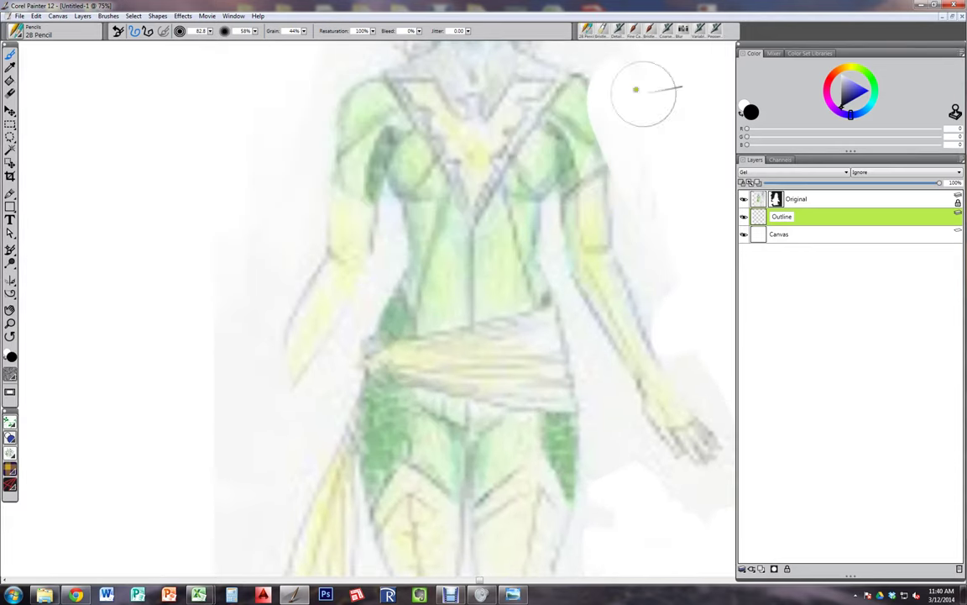
{"action": "scroll", "coordinate": [565, 134], "scroll_direction": "up", "scroll_amount": 10}
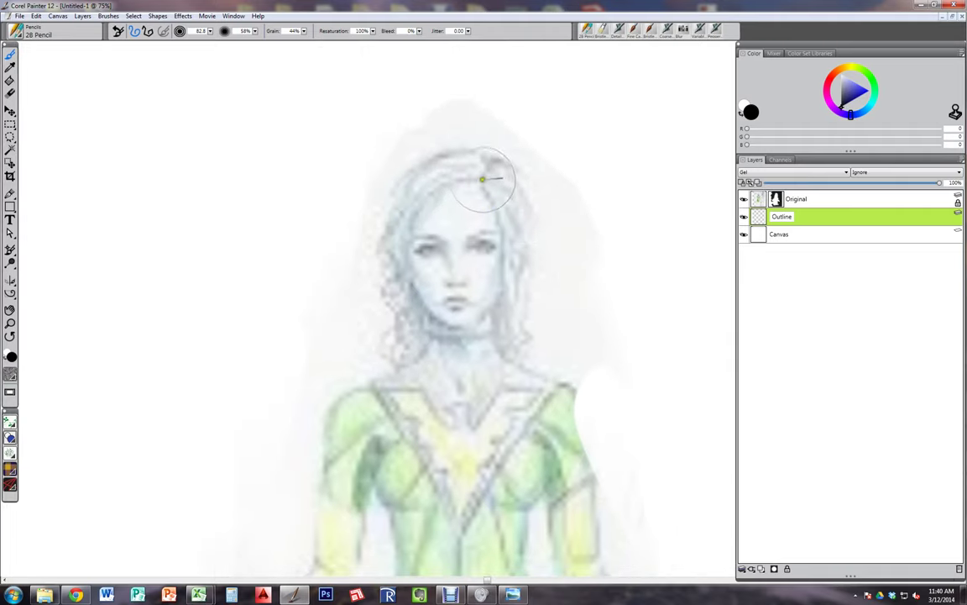
{"action": "mouse_move", "coordinate": [463, 196]}
{"action": "left_mouse_down"}
{"action": "mouse_move", "coordinate": [486, 180]}
{"action": "mouse_move", "coordinate": [466, 194]}
{"action": "mouse_move", "coordinate": [426, 187]}
{"action": "left_mouse_up"}
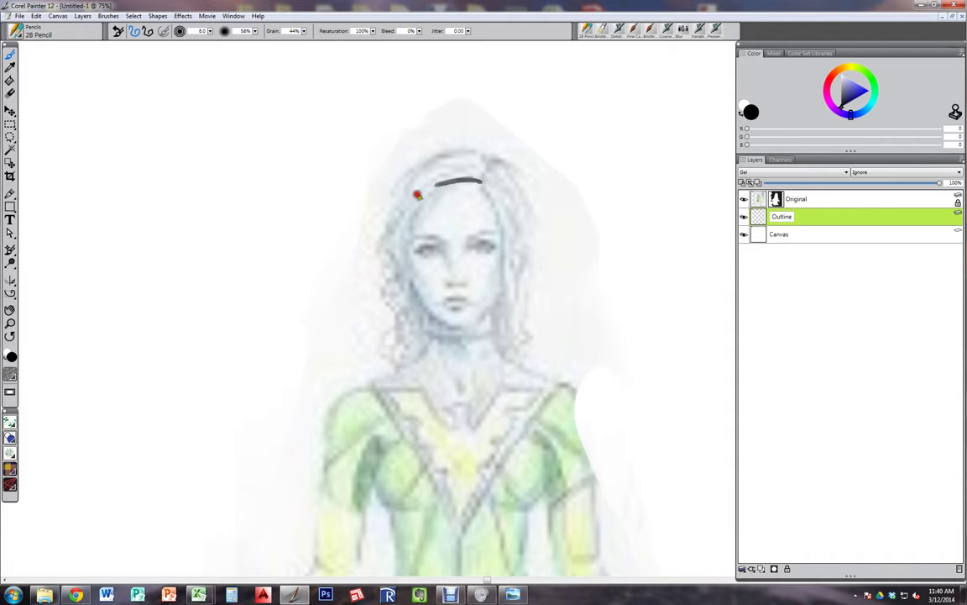
Step: Switch to the Colored Pencil, test strokes along the top of the figure's hair, and undo them
{"action": "left_click", "coordinate": [21, 34]}
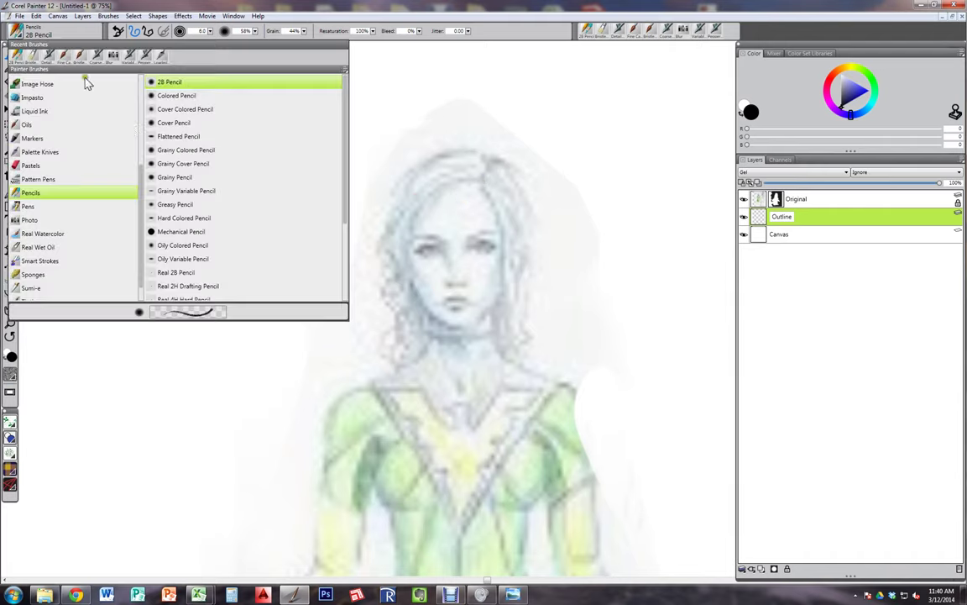
{"action": "left_click", "coordinate": [192, 95]}
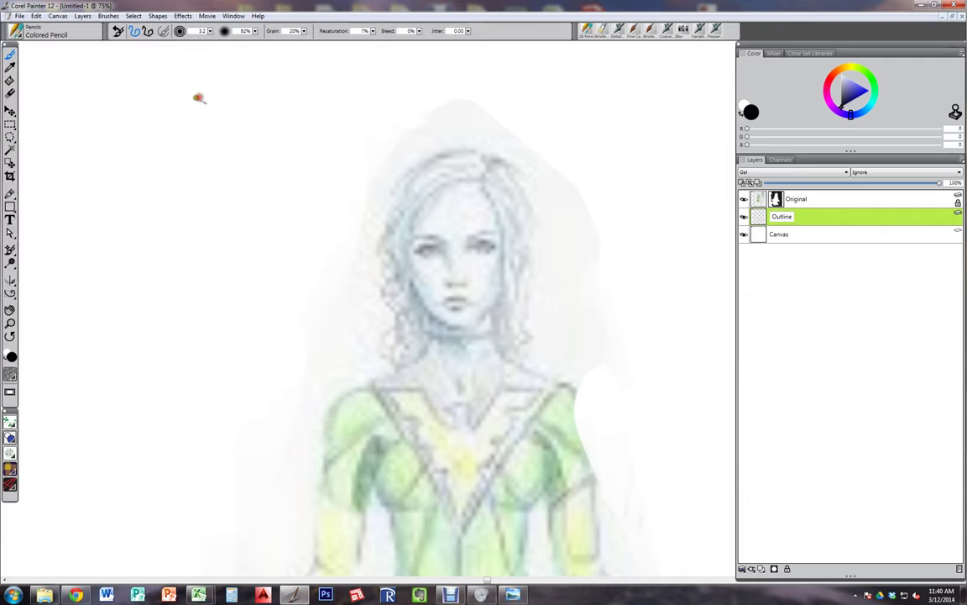
{"action": "mouse_move", "coordinate": [406, 195]}
{"action": "left_mouse_down"}
{"action": "mouse_move", "coordinate": [436, 159]}
{"action": "mouse_move", "coordinate": [453, 156]}
{"action": "mouse_move", "coordinate": [445, 154]}
{"action": "mouse_move", "coordinate": [492, 164]}
{"action": "mouse_move", "coordinate": [460, 147]}
{"action": "mouse_move", "coordinate": [419, 159]}
{"action": "mouse_move", "coordinate": [472, 156]}
{"action": "mouse_move", "coordinate": [409, 181]}
{"action": "mouse_move", "coordinate": [495, 170]}
{"action": "left_mouse_up"}
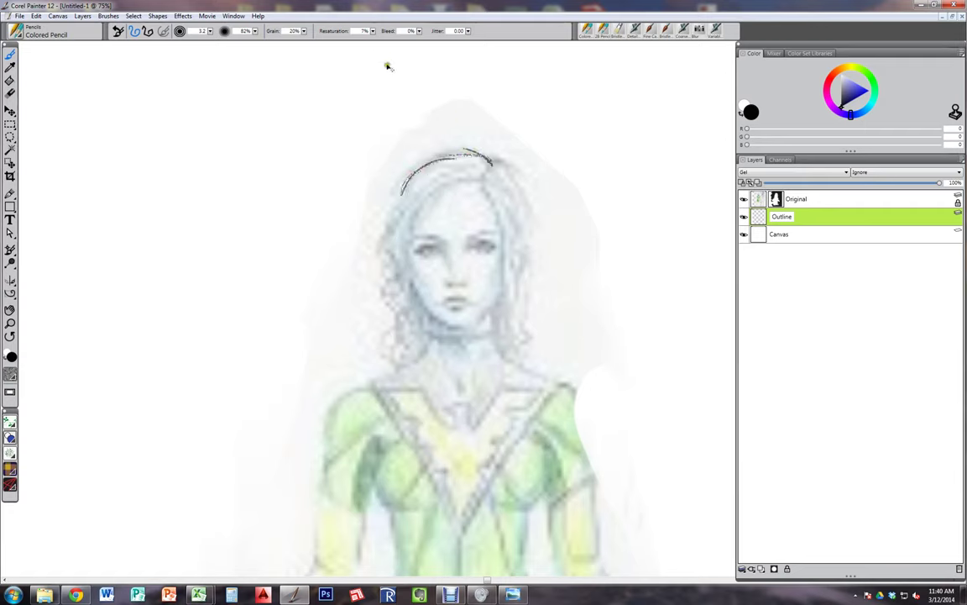
{"action": "key", "text": "ctrl+z"}
Step: Set the Colored Pencil to 37% resaturation, 49% bleed and 80% grain, and trace the top of the figure's hair
{"action": "left_click_drag", "start_coordinate": [374, 32], "coordinate": [347, 44]}
{"action": "left_click_drag", "start_coordinate": [420, 32], "coordinate": [447, 58]}
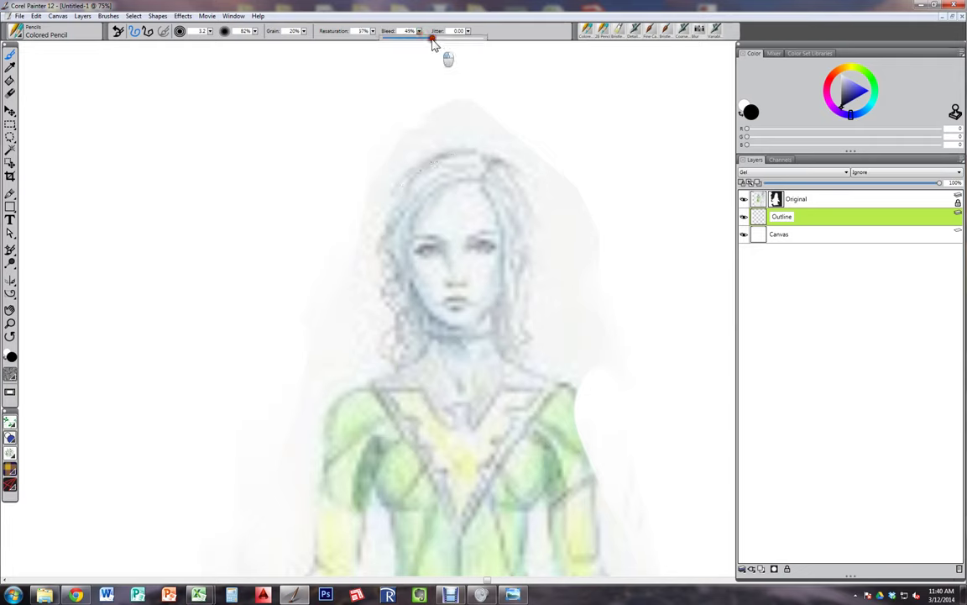
{"action": "left_click", "coordinate": [303, 32]}
{"action": "left_click_drag", "start_coordinate": [295, 49], "coordinate": [348, 46]}
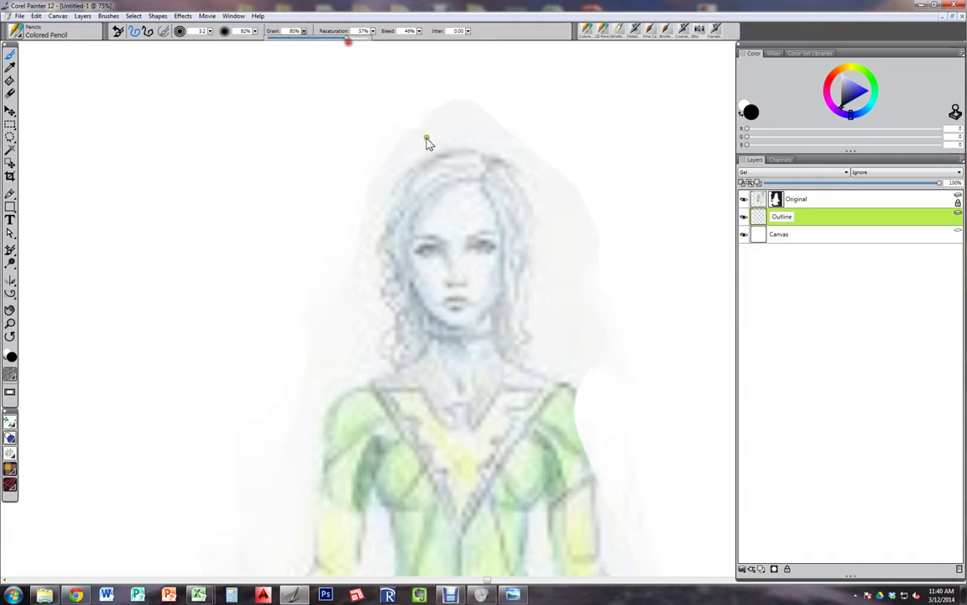
{"action": "mouse_move", "coordinate": [409, 192]}
{"action": "left_mouse_down"}
{"action": "mouse_move", "coordinate": [417, 167]}
{"action": "mouse_move", "coordinate": [482, 152]}
{"action": "left_mouse_up"}
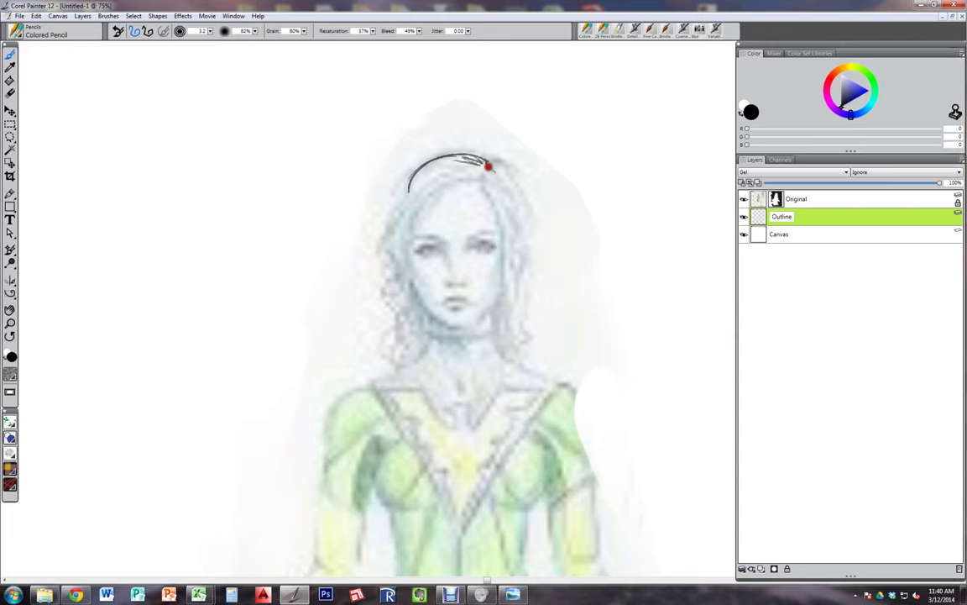
Step: Set the Colored Pencil's grain to 36%
{"action": "left_click", "coordinate": [305, 31]}
{"action": "left_click", "coordinate": [290, 39]}
{"action": "left_click", "coordinate": [305, 32]}
{"action": "left_click", "coordinate": [312, 38]}
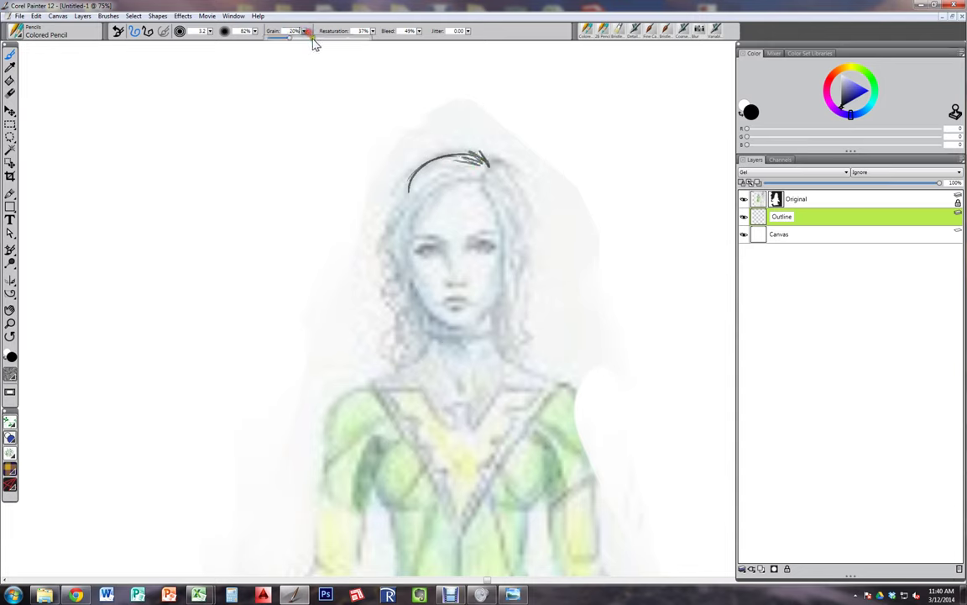
{"action": "left_click", "coordinate": [305, 33]}
{"action": "left_click", "coordinate": [304, 37]}
Step: Trace the figure's front hairline, the hair parting and the upper edge of the hair beside it on the Outline layer
{"action": "mouse_move", "coordinate": [414, 231]}
{"action": "left_mouse_down"}
{"action": "mouse_move", "coordinate": [432, 193]}
{"action": "mouse_move", "coordinate": [410, 215]}
{"action": "mouse_move", "coordinate": [439, 187]}
{"action": "mouse_move", "coordinate": [477, 178]}
{"action": "mouse_move", "coordinate": [500, 255]}
{"action": "left_mouse_up"}
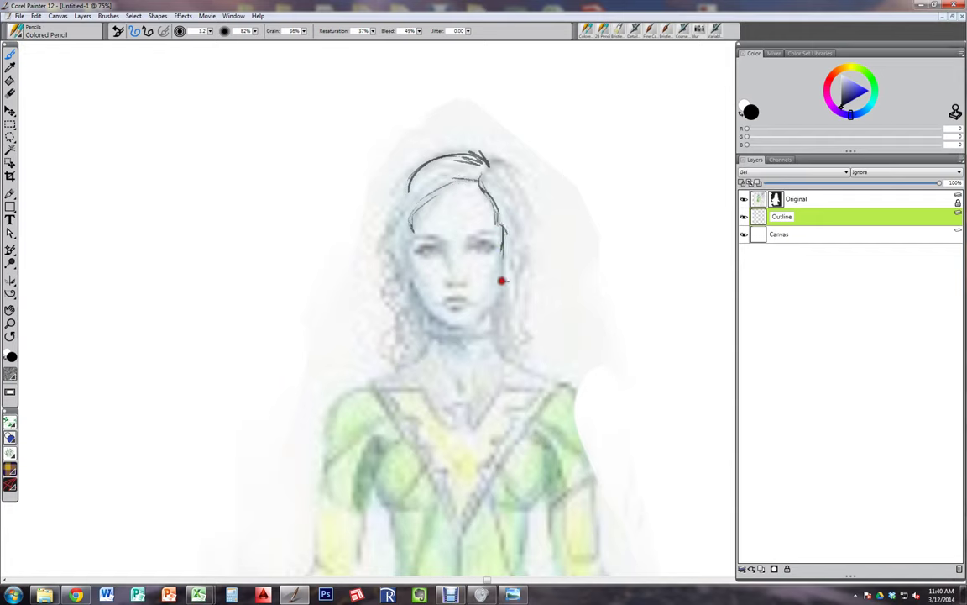
{"action": "mouse_move", "coordinate": [490, 164]}
{"action": "left_mouse_down"}
{"action": "mouse_move", "coordinate": [512, 162]}
{"action": "mouse_move", "coordinate": [524, 190]}
{"action": "left_mouse_up"}
{"action": "left_click_drag", "start_coordinate": [513, 175], "coordinate": [527, 216]}
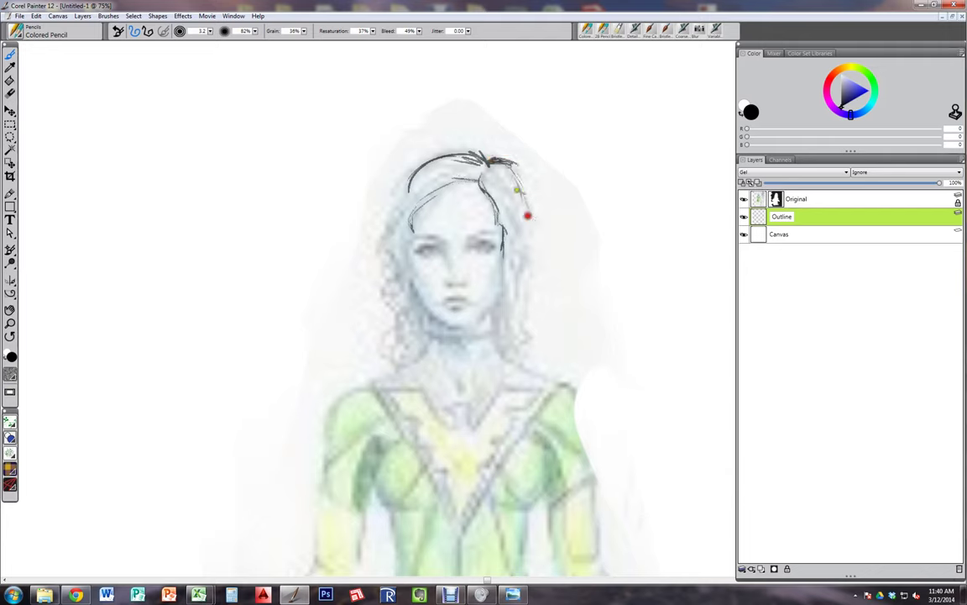
Step: Switch to the Project #4 folder in Windows Explorer, examine how outlines are drawn in several costume renderings, and return to Painter
{"action": "key", "text": "alt+Tab"}
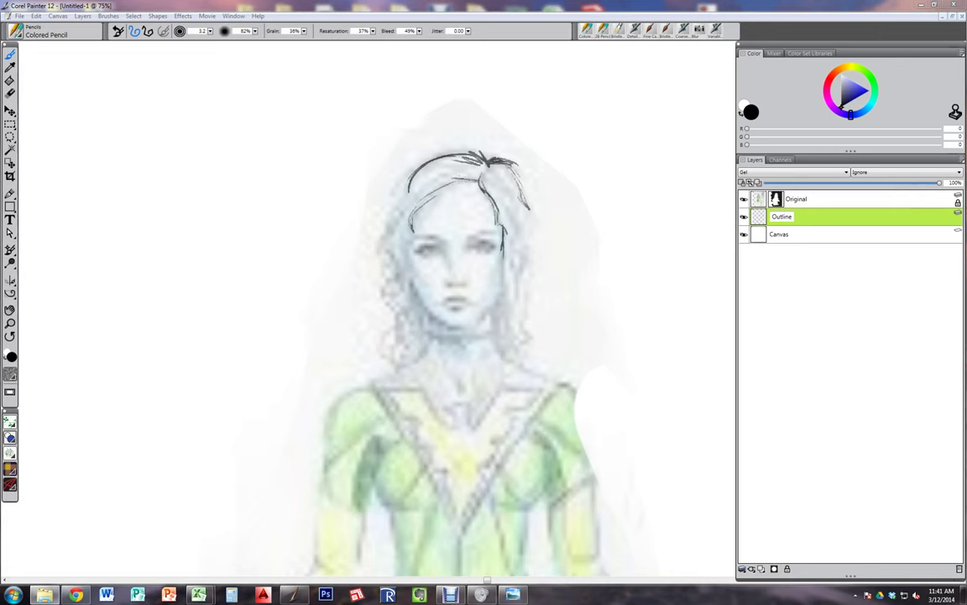
{"action": "key", "text": "alt+Tab"}
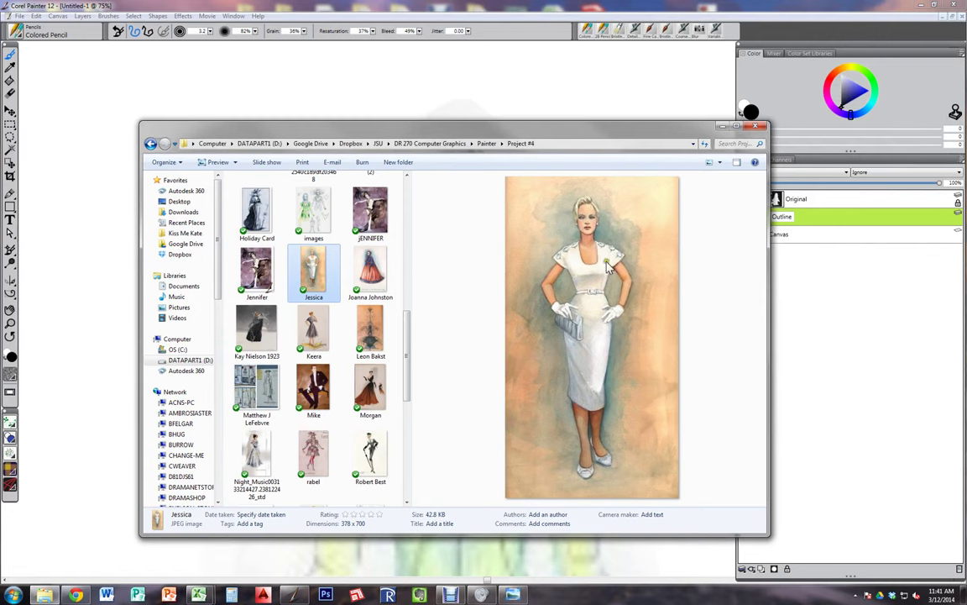
{"action": "key", "text": "Right"}
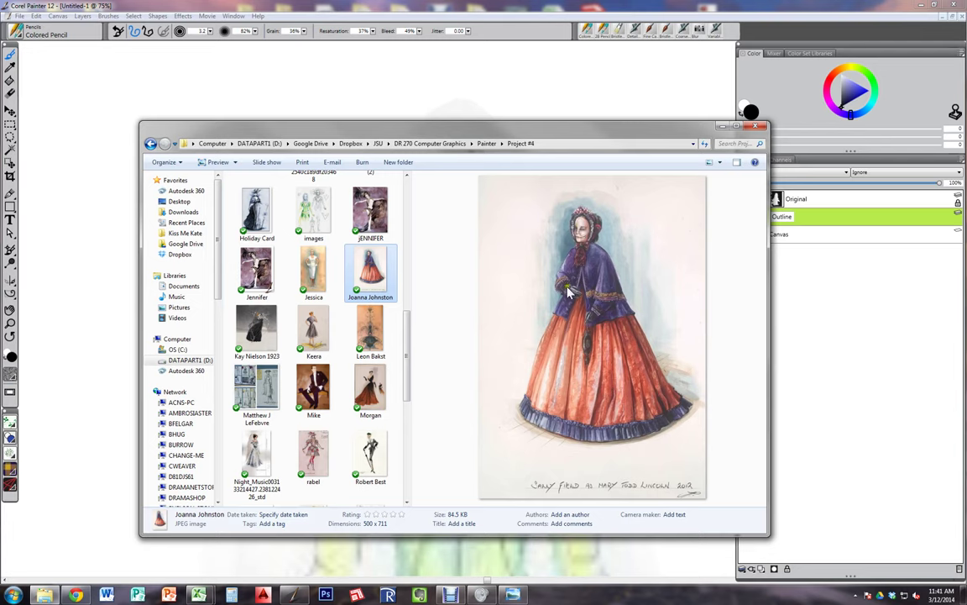
{"action": "left_click", "coordinate": [313, 329]}
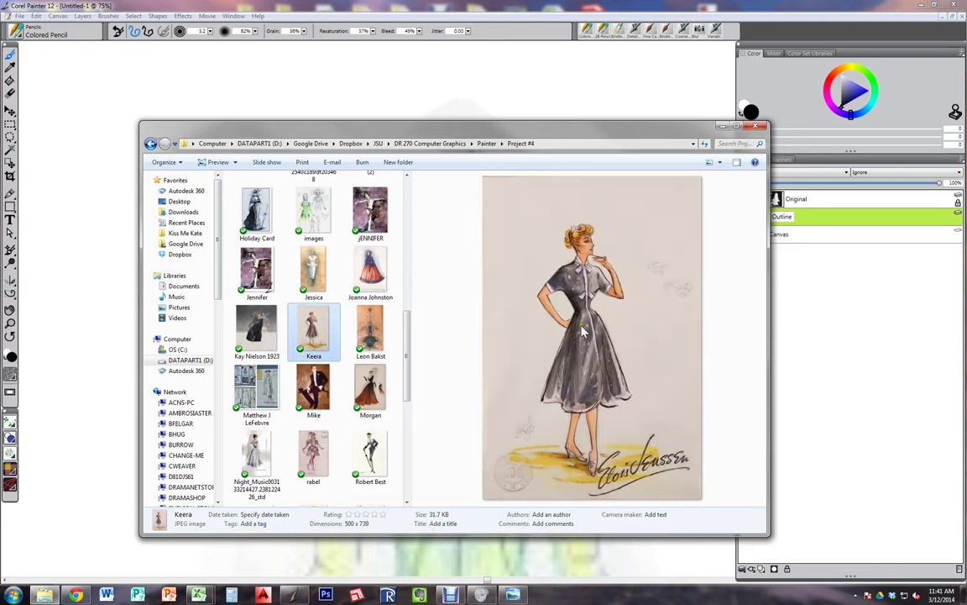
{"action": "left_click", "coordinate": [363, 274]}
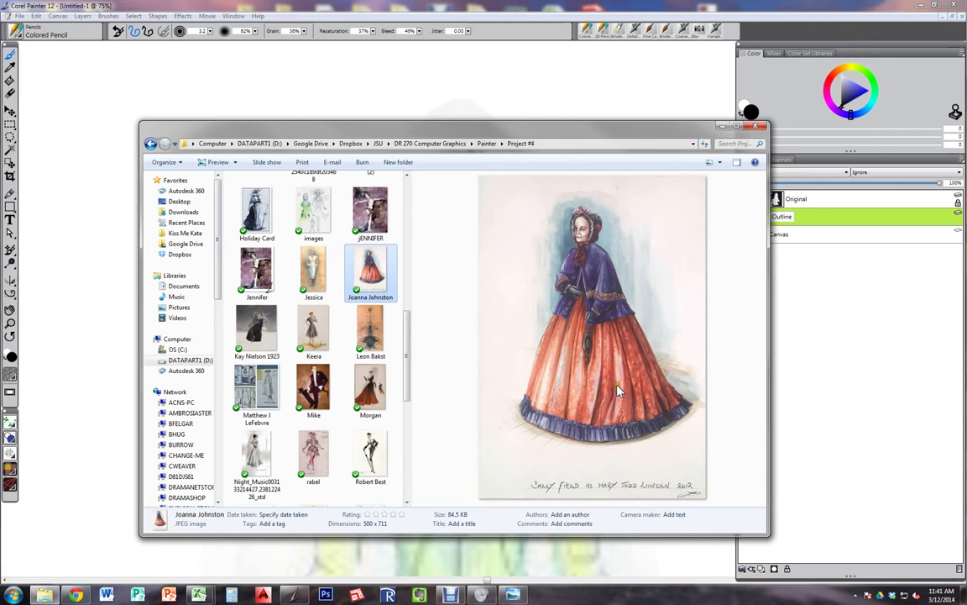
{"action": "left_click", "coordinate": [256, 329]}
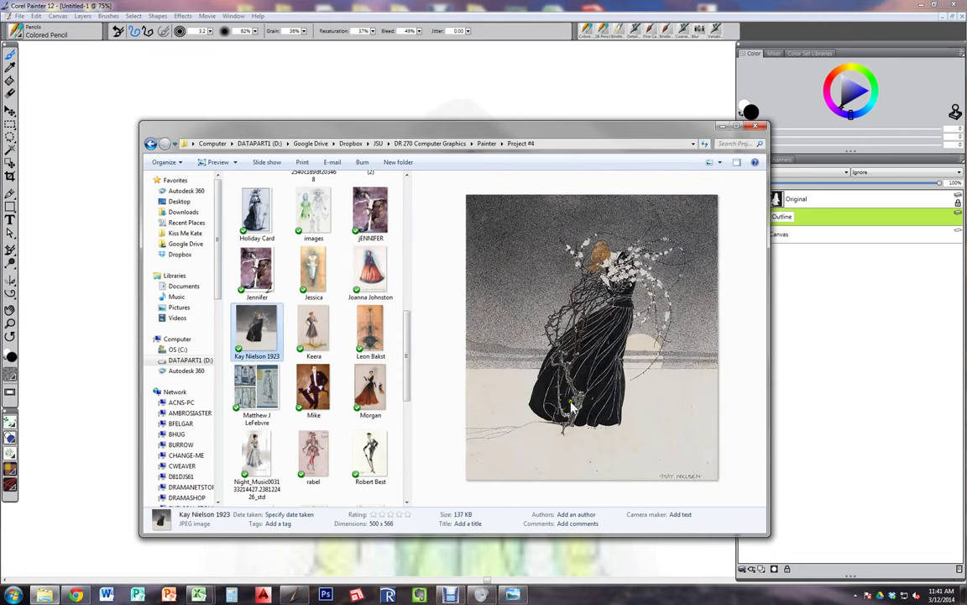
{"action": "left_click", "coordinate": [247, 267]}
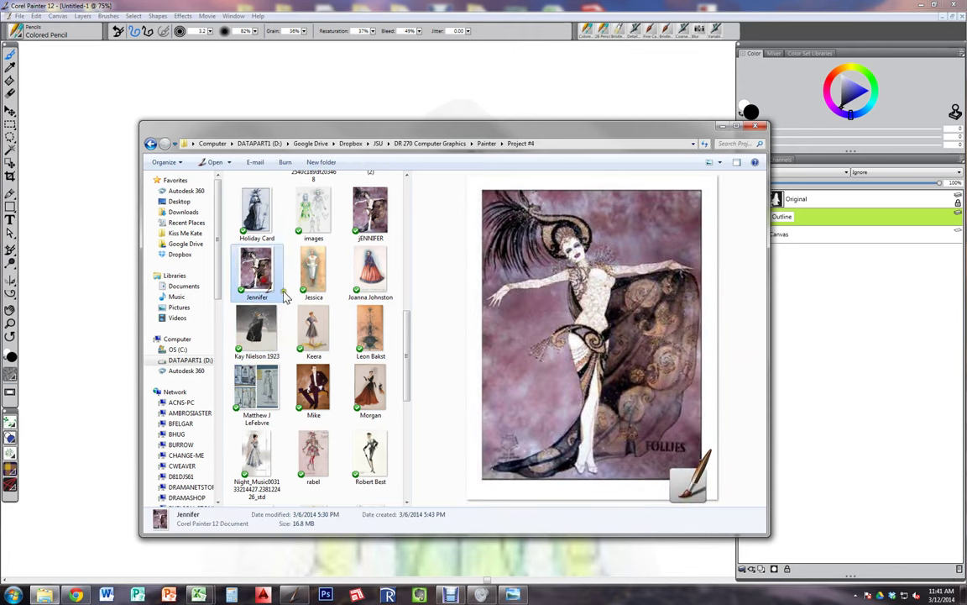
{"action": "key", "text": "Up"}
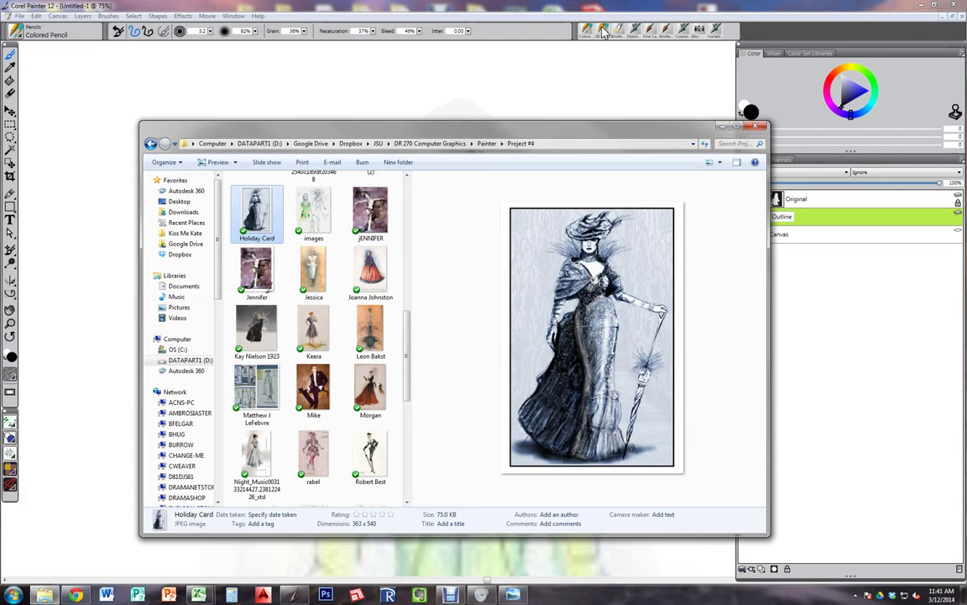
{"action": "left_click", "coordinate": [544, 7]}
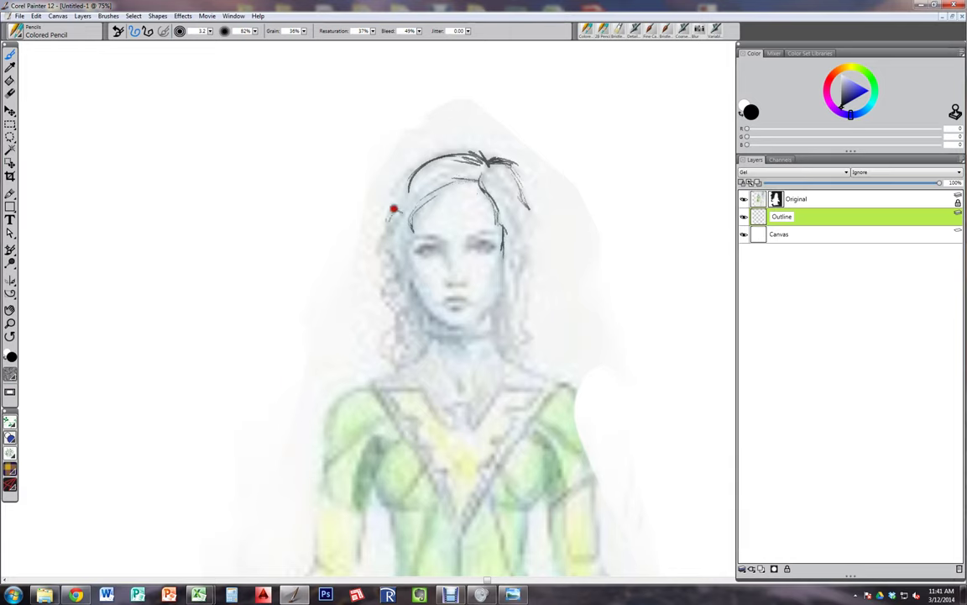
Step: Trace the curled lock beside the figure's temple and the jawline from cheek to cheek on the Outline layer
{"action": "mouse_move", "coordinate": [387, 229]}
{"action": "left_mouse_down"}
{"action": "mouse_move", "coordinate": [415, 206]}
{"action": "mouse_move", "coordinate": [377, 241]}
{"action": "mouse_move", "coordinate": [412, 201]}
{"action": "mouse_move", "coordinate": [379, 239]}
{"action": "mouse_move", "coordinate": [400, 218]}
{"action": "mouse_move", "coordinate": [379, 240]}
{"action": "mouse_move", "coordinate": [379, 257]}
{"action": "mouse_move", "coordinate": [393, 252]}
{"action": "mouse_move", "coordinate": [384, 260]}
{"action": "mouse_move", "coordinate": [394, 284]}
{"action": "mouse_move", "coordinate": [378, 267]}
{"action": "mouse_move", "coordinate": [379, 275]}
{"action": "mouse_move", "coordinate": [407, 270]}
{"action": "left_mouse_up"}
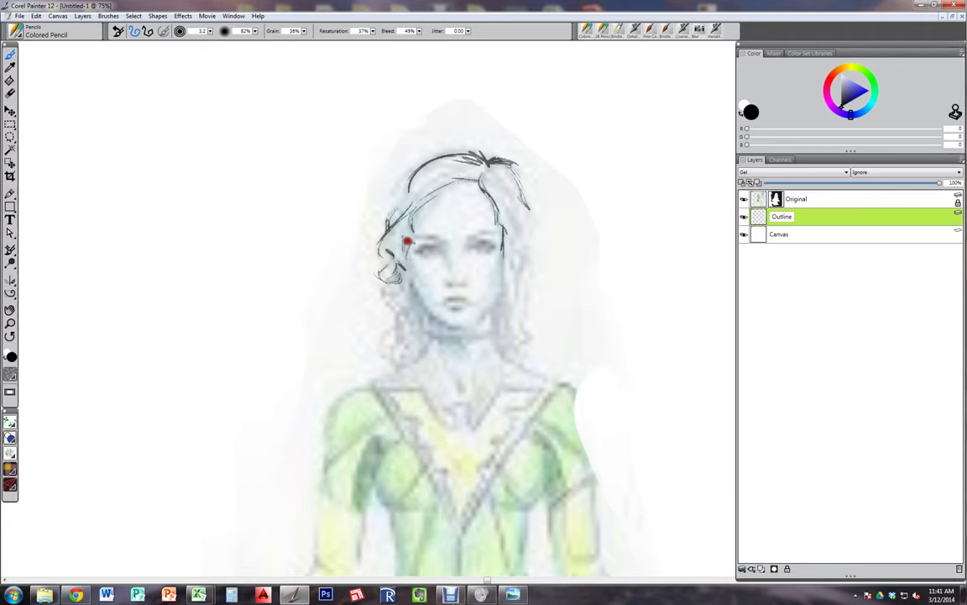
{"action": "mouse_move", "coordinate": [418, 292]}
{"action": "left_mouse_down"}
{"action": "mouse_move", "coordinate": [449, 322]}
{"action": "mouse_move", "coordinate": [476, 321]}
{"action": "mouse_move", "coordinate": [503, 280]}
{"action": "mouse_move", "coordinate": [498, 295]}
{"action": "mouse_move", "coordinate": [501, 261]}
{"action": "mouse_move", "coordinate": [503, 298]}
{"action": "left_mouse_up"}
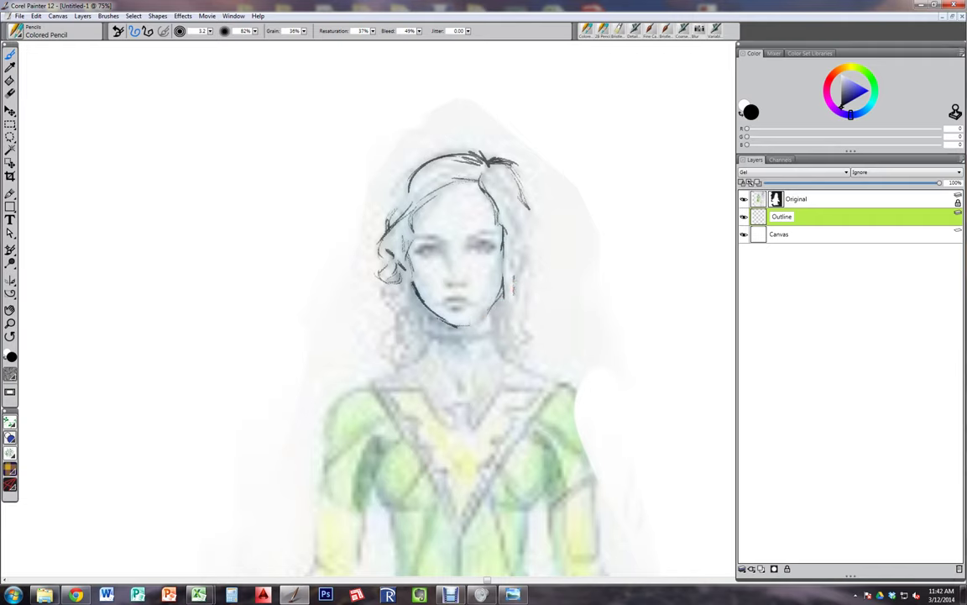
Step: Bring up the original costume sketch in Windows Photo Viewer, examine the figure's head and torso enlarged, and move the viewer off the canvas
{"action": "mouse_move", "coordinate": [966, 42]}
{"action": "left_mouse_down"}
{"action": "mouse_move", "coordinate": [611, 4]}
{"action": "mouse_move", "coordinate": [533, 134]}
{"action": "left_mouse_up"}
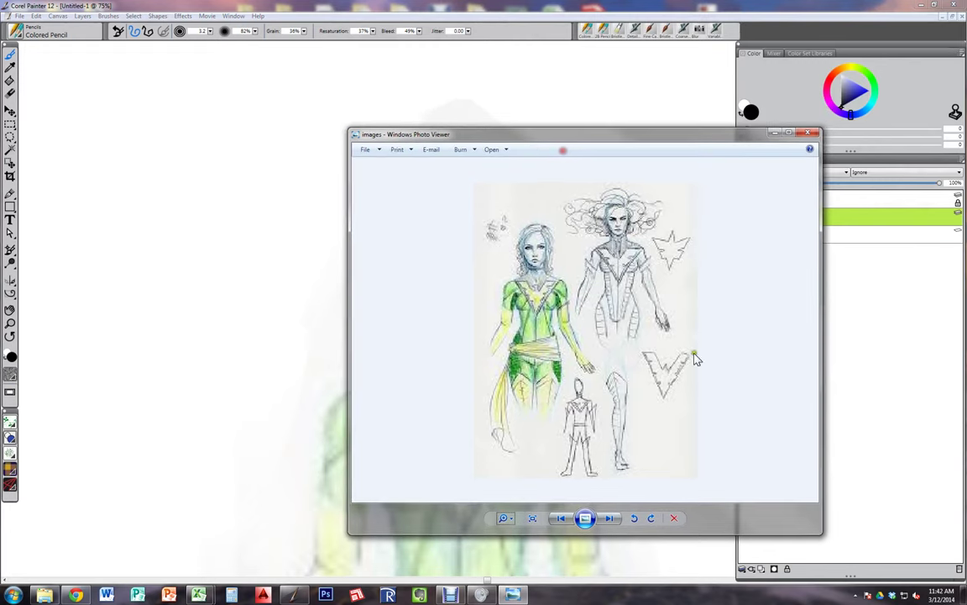
{"action": "left_click", "coordinate": [510, 519]}
{"action": "left_click_drag", "start_coordinate": [511, 519], "coordinate": [511, 512]}
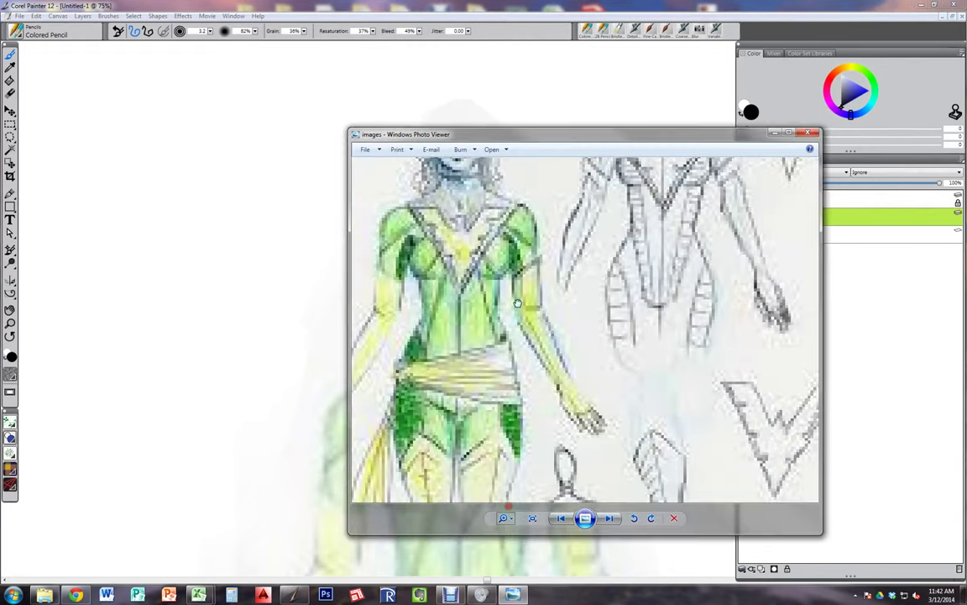
{"action": "left_click_drag", "start_coordinate": [518, 163], "coordinate": [564, 363]}
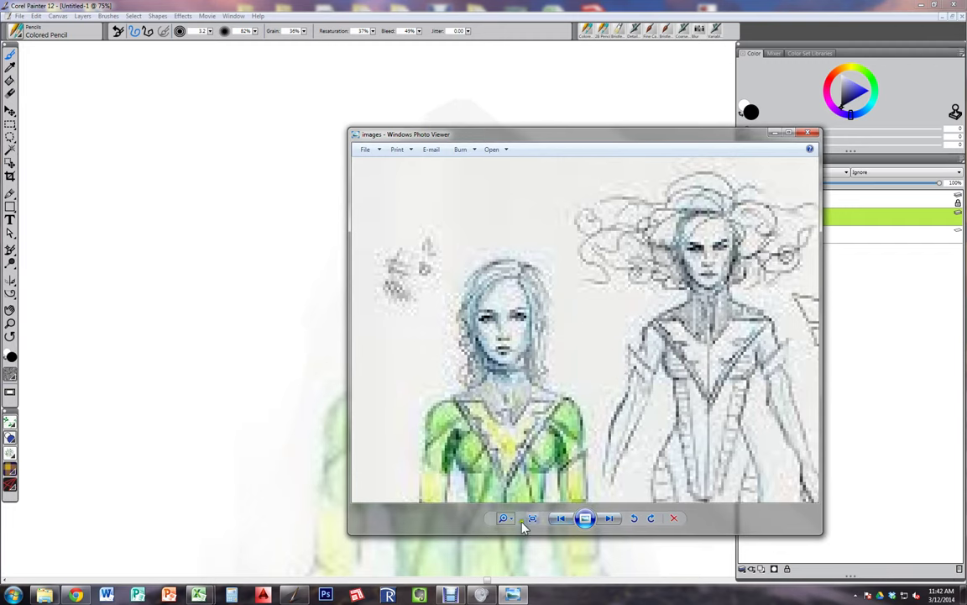
{"action": "mouse_move", "coordinate": [504, 518]}
{"action": "left_mouse_down"}
{"action": "mouse_move", "coordinate": [509, 525]}
{"action": "mouse_move", "coordinate": [510, 514]}
{"action": "left_mouse_up"}
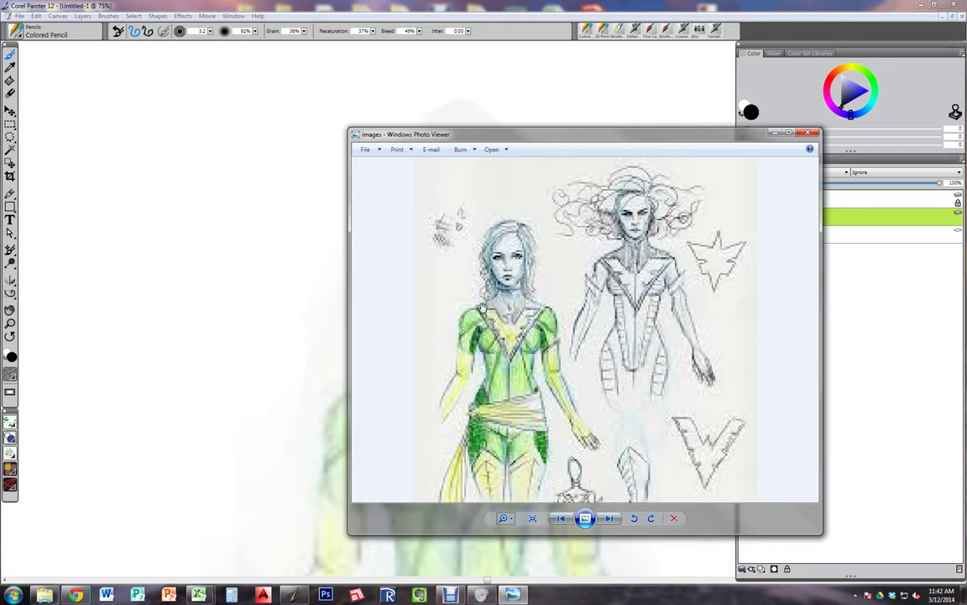
{"action": "left_click_drag", "start_coordinate": [631, 134], "coordinate": [966, 157]}
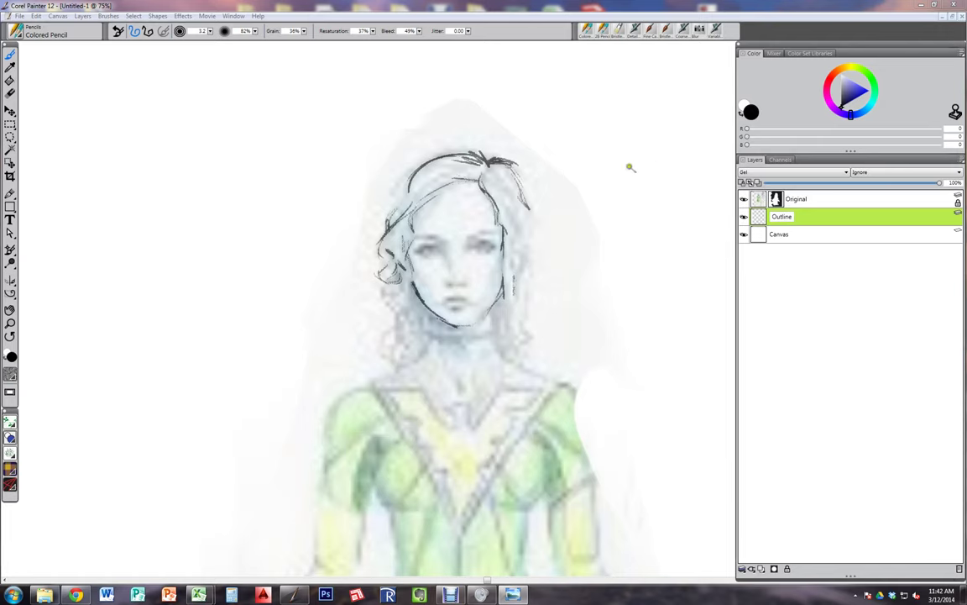
Step: Shade under the jaw and trace the choker and both sides of the neck on the Outline layer
{"action": "left_click", "coordinate": [427, 345]}
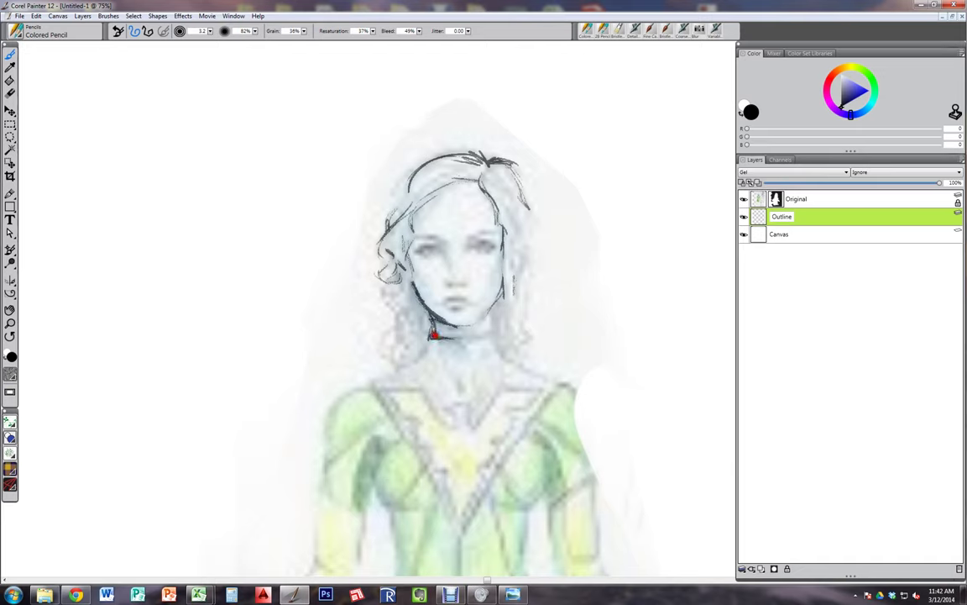
{"action": "left_click_drag", "start_coordinate": [434, 334], "coordinate": [470, 337]}
{"action": "left_click_drag", "start_coordinate": [496, 298], "coordinate": [505, 338]}
Step: Compare the full figure in the Navigator with the original sketch in Windows Photo Viewer, and hide the Navigator
{"action": "key", "text": "ctrl+7"}
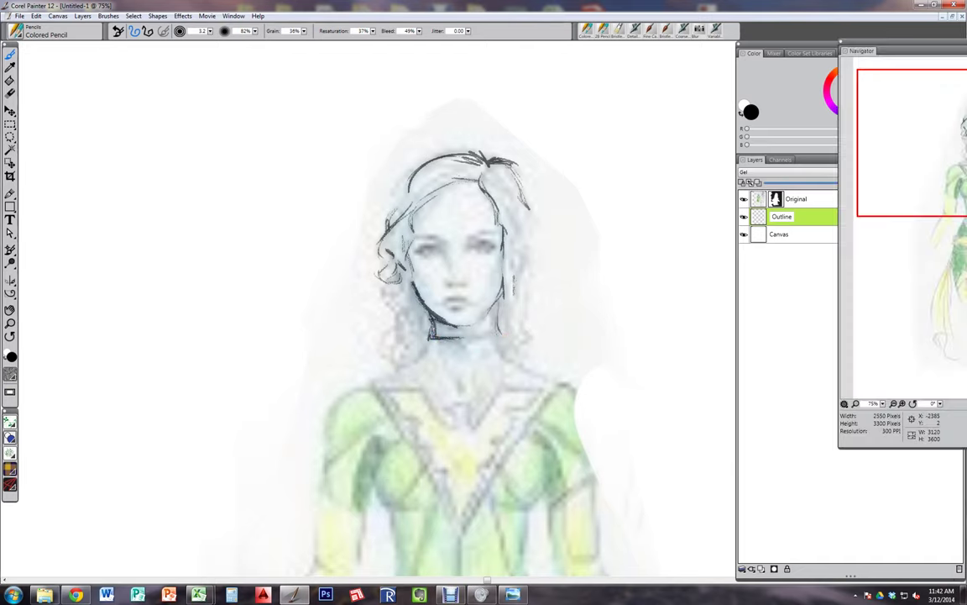
{"action": "left_click_drag", "start_coordinate": [858, 49], "coordinate": [201, 94]}
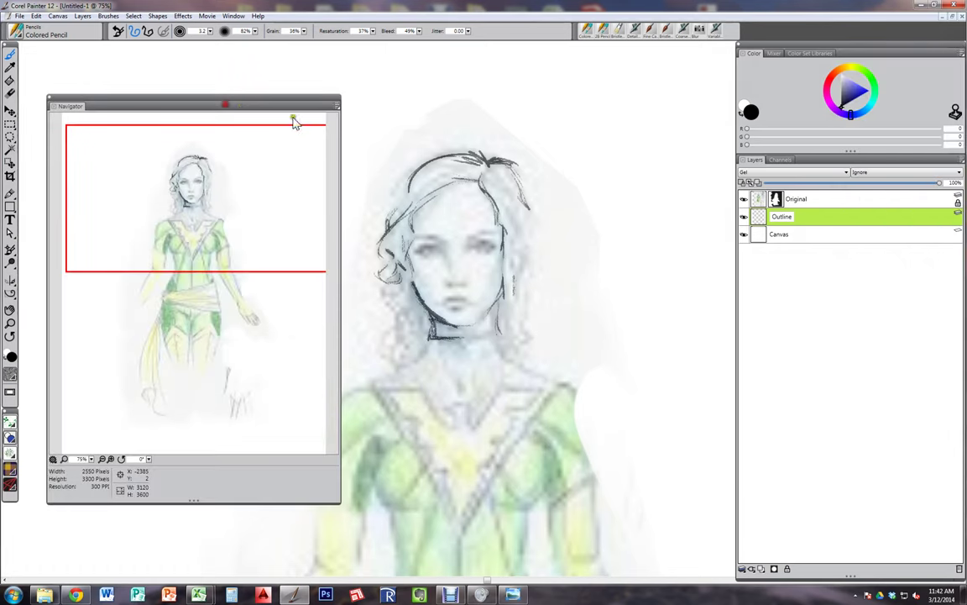
{"action": "left_click_drag", "start_coordinate": [966, 52], "coordinate": [621, 103]}
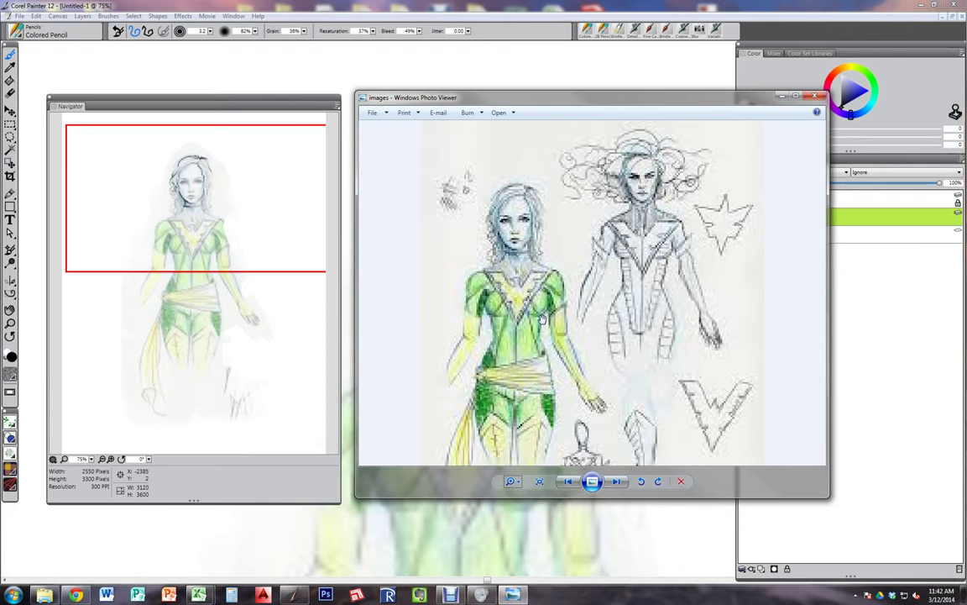
{"action": "mouse_move", "coordinate": [542, 319]}
{"action": "left_mouse_down"}
{"action": "mouse_move", "coordinate": [536, 271]}
{"action": "mouse_move", "coordinate": [529, 285]}
{"action": "left_mouse_up"}
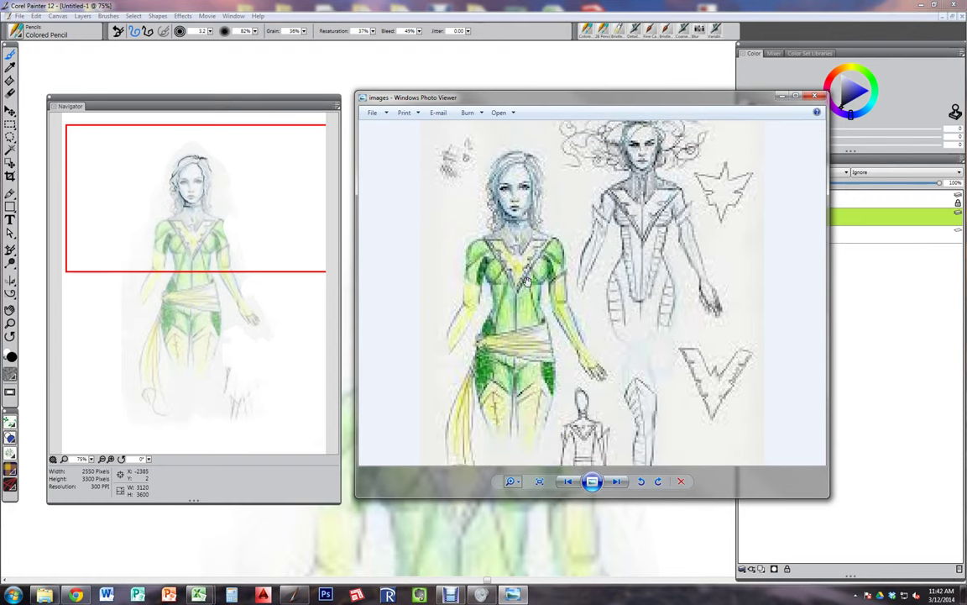
{"action": "left_click_drag", "start_coordinate": [639, 98], "coordinate": [966, 99]}
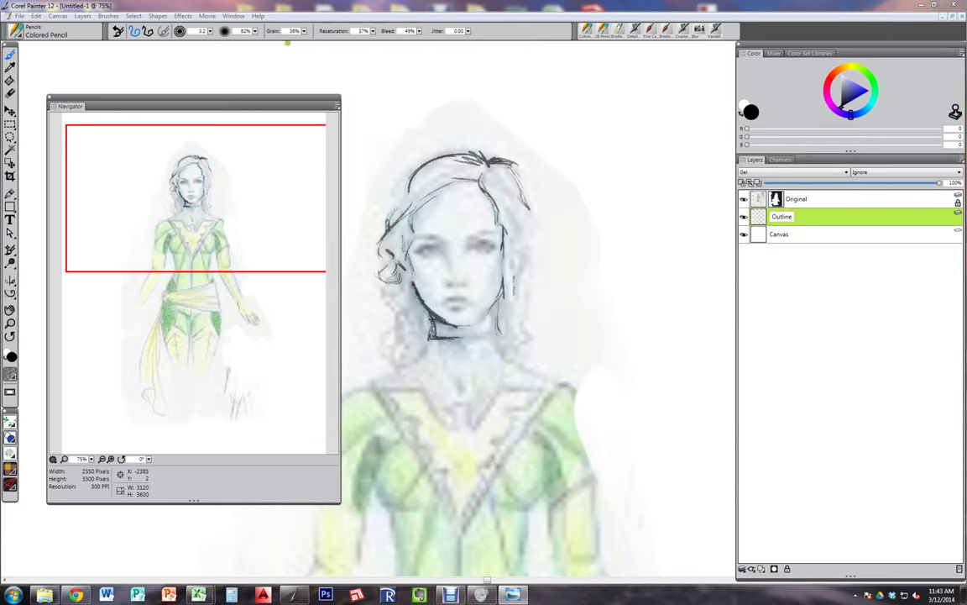
{"action": "left_click", "coordinate": [218, 114]}
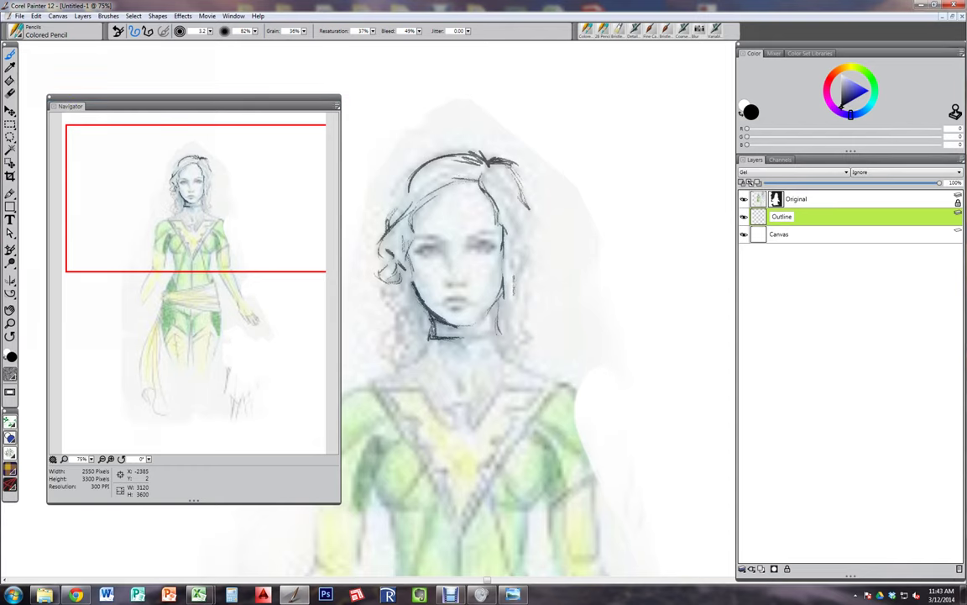
{"action": "key", "text": "ctrl+7"}
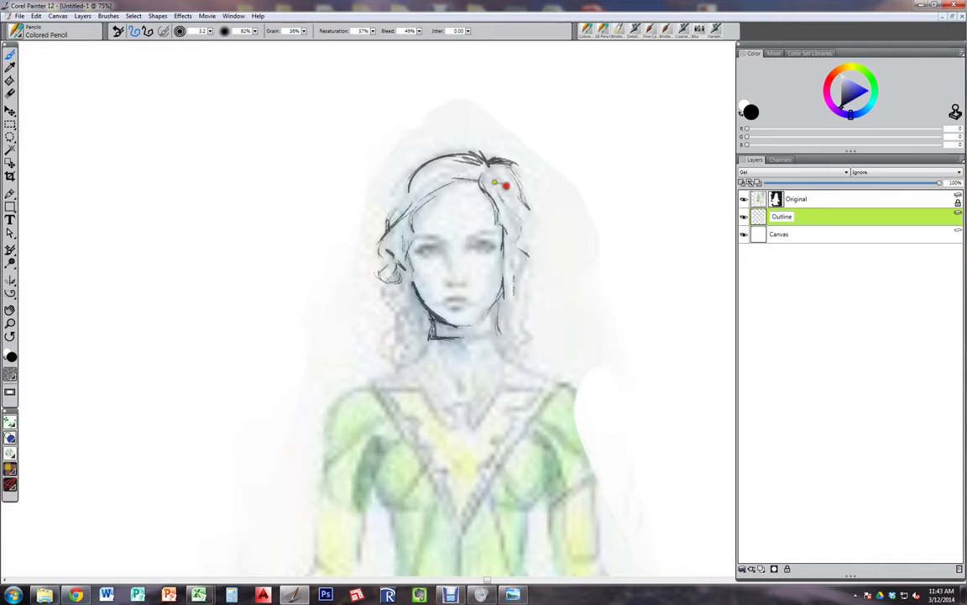
Step: Trace the wavy hair down both sides of the face and the neck and shoulder lines down to the costume's collar
{"action": "left_click_drag", "start_coordinate": [515, 188], "coordinate": [531, 215]}
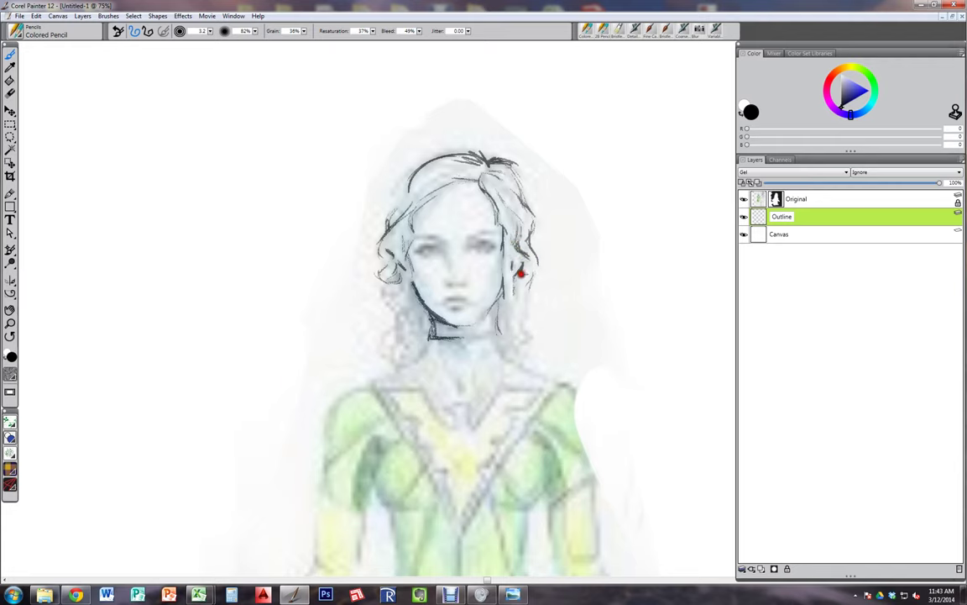
{"action": "left_click_drag", "start_coordinate": [525, 307], "coordinate": [532, 337]}
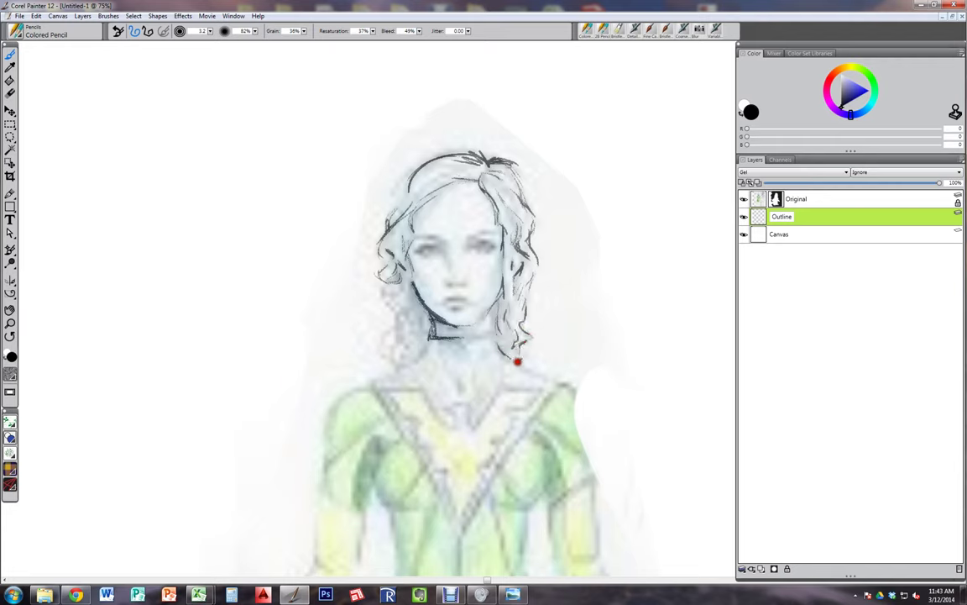
{"action": "left_click_drag", "start_coordinate": [515, 361], "coordinate": [540, 370]}
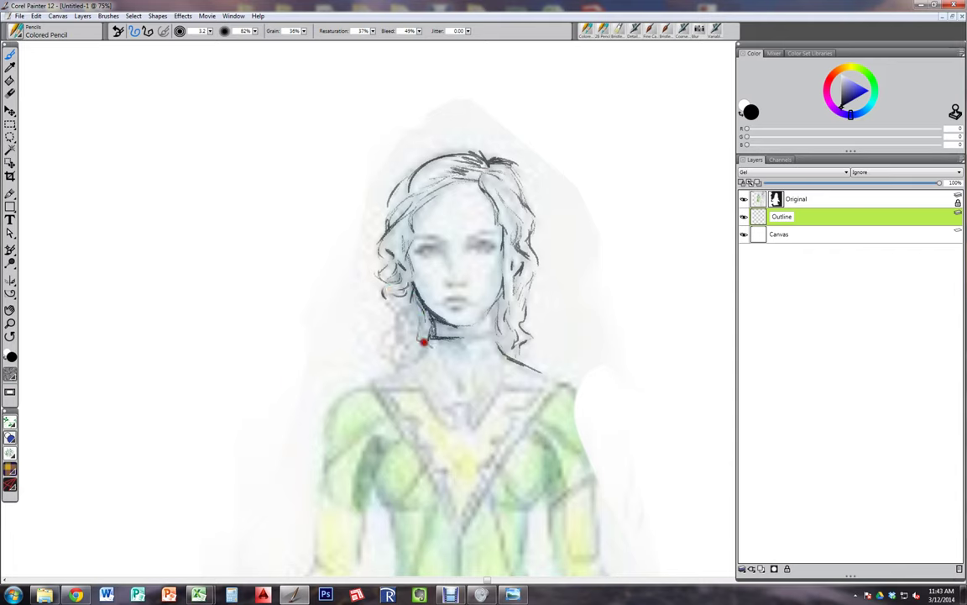
{"action": "left_click_drag", "start_coordinate": [419, 352], "coordinate": [368, 380]}
{"action": "left_click_drag", "start_coordinate": [506, 351], "coordinate": [545, 377]}
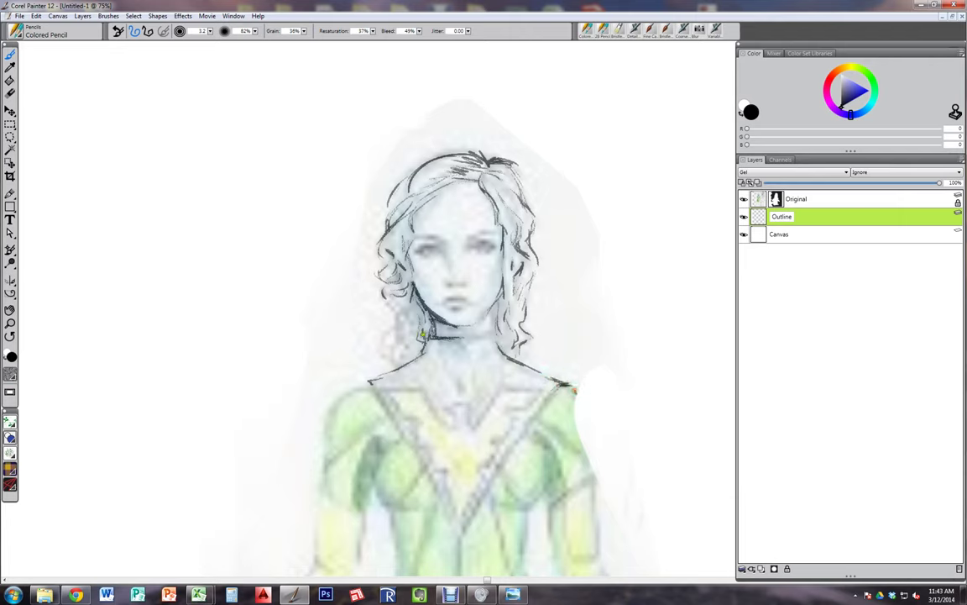
Step: Try to restore the hidden shoulder by painting on the Original layer's mask with the Colored Pencil at size 46.2, alternating black and white
{"action": "left_click", "coordinate": [797, 199]}
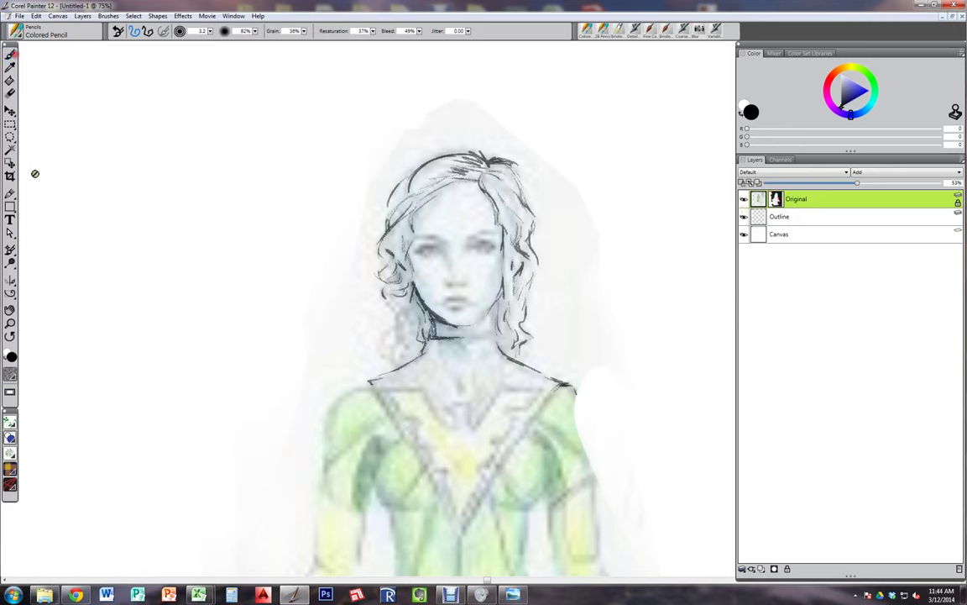
{"action": "left_click", "coordinate": [6, 359]}
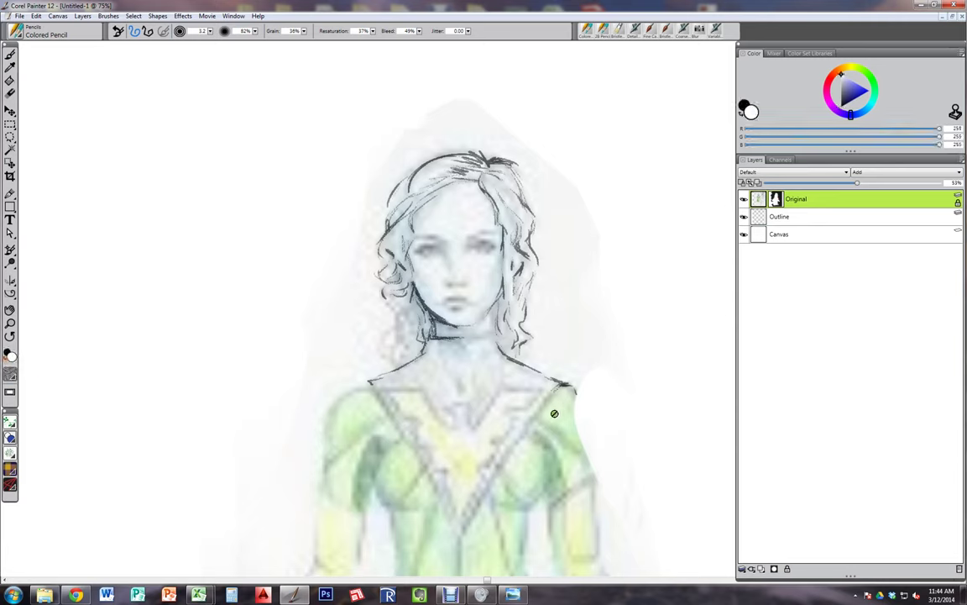
{"action": "left_click", "coordinate": [776, 200]}
{"action": "left_click", "coordinate": [777, 200]}
{"action": "left_click_drag", "start_coordinate": [483, 438], "coordinate": [496, 426]}
{"action": "mouse_move", "coordinate": [583, 421]}
{"action": "left_mouse_down"}
{"action": "mouse_move", "coordinate": [578, 411]}
{"action": "mouse_move", "coordinate": [585, 434]}
{"action": "left_mouse_up"}
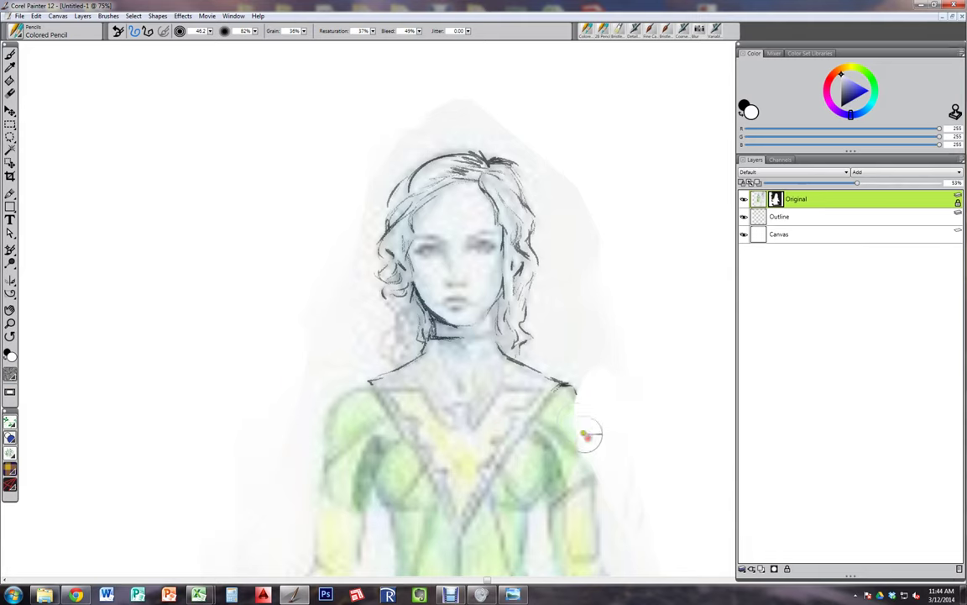
{"action": "left_click", "coordinate": [8, 363]}
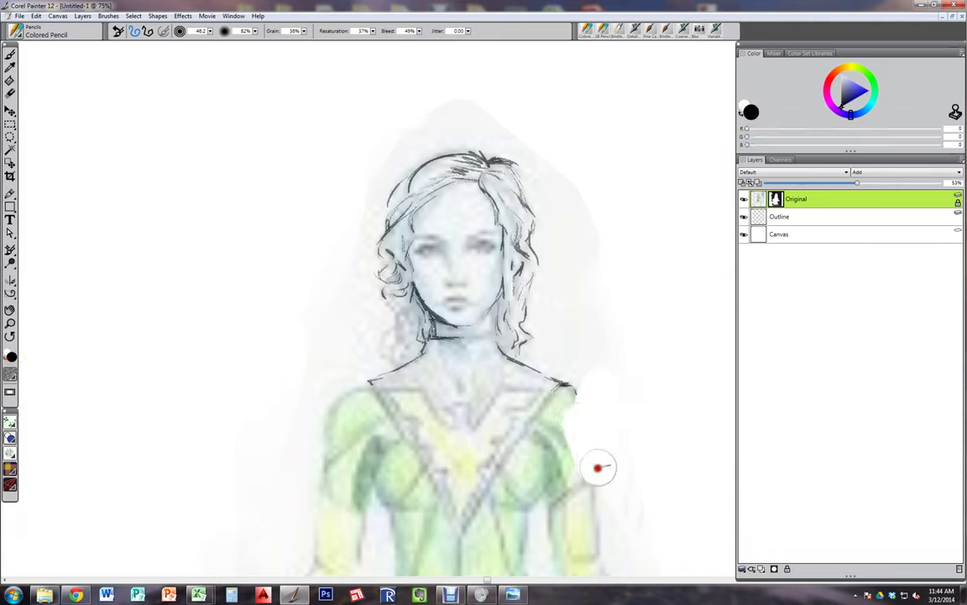
{"action": "left_click", "coordinate": [8, 363]}
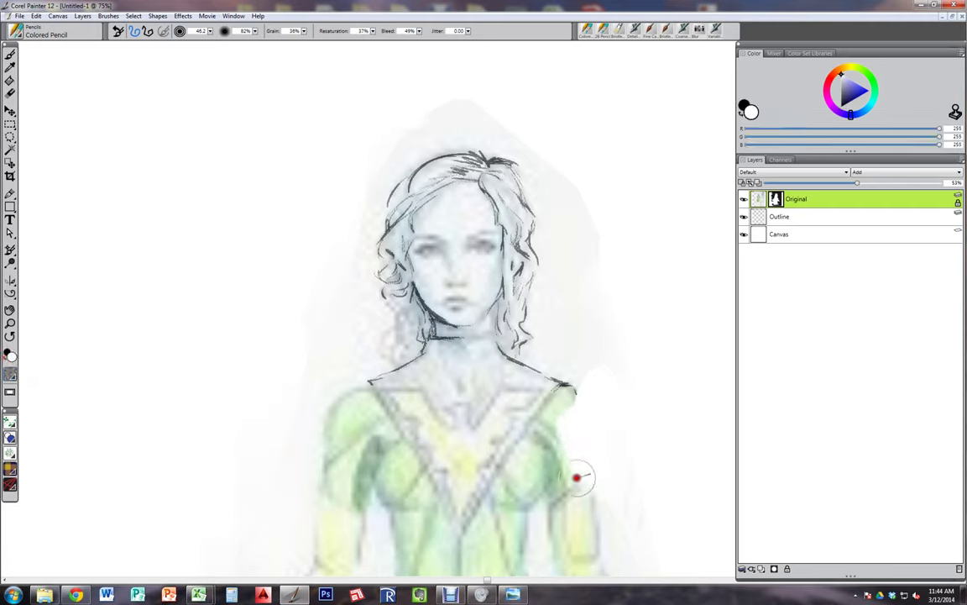
{"action": "mouse_move", "coordinate": [530, 437]}
{"action": "left_mouse_down"}
{"action": "mouse_move", "coordinate": [566, 485]}
{"action": "mouse_move", "coordinate": [575, 455]}
{"action": "mouse_move", "coordinate": [630, 474]}
{"action": "left_mouse_up"}
Step: Switch off the Mirror Painting symmetry plane and test a black brush stroke on the Original layer's mask above the hidden shoulder
{"action": "left_click", "coordinate": [773, 202]}
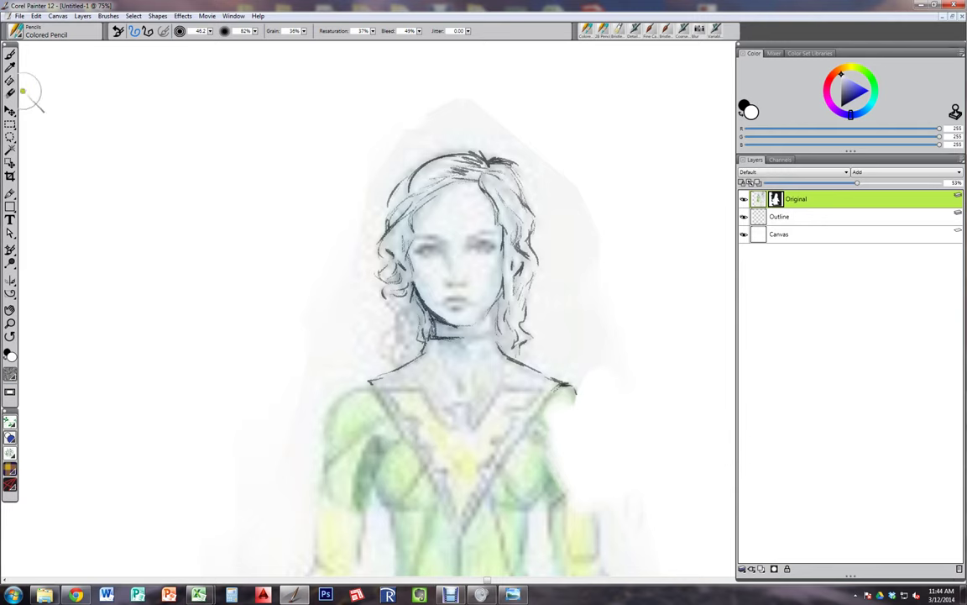
{"action": "left_click", "coordinate": [10, 281]}
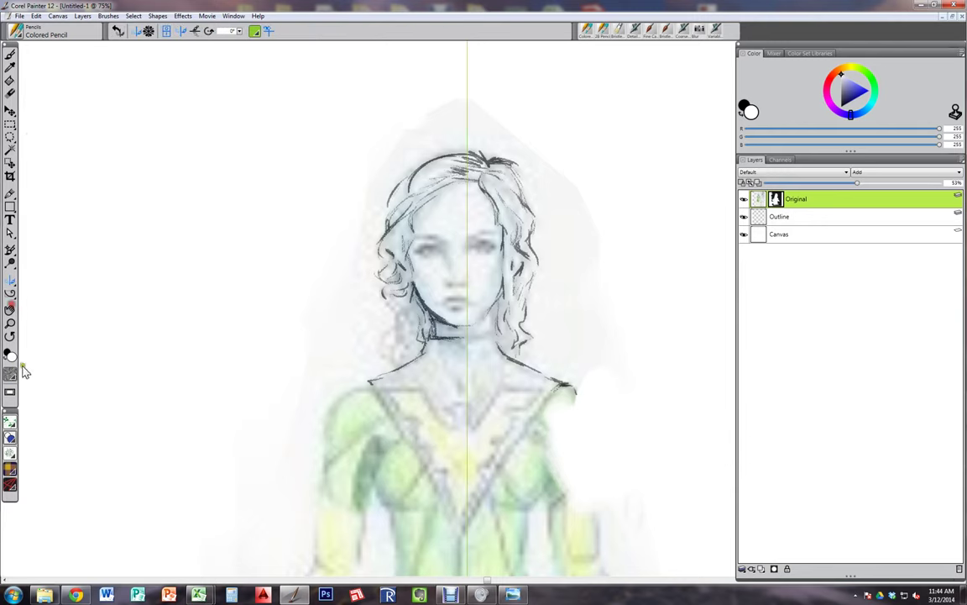
{"action": "left_click", "coordinate": [10, 359]}
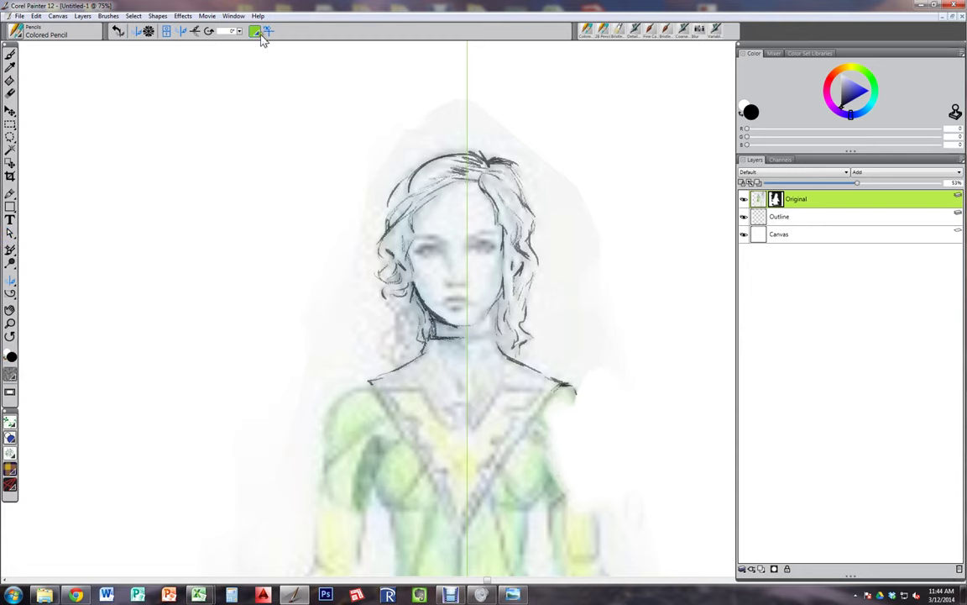
{"action": "left_click", "coordinate": [164, 32]}
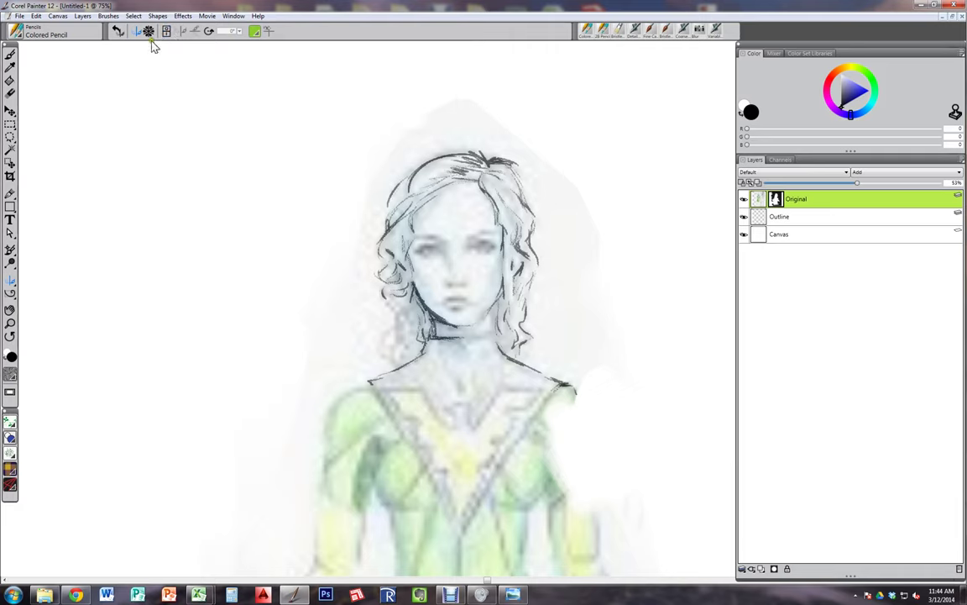
{"action": "left_click", "coordinate": [10, 53]}
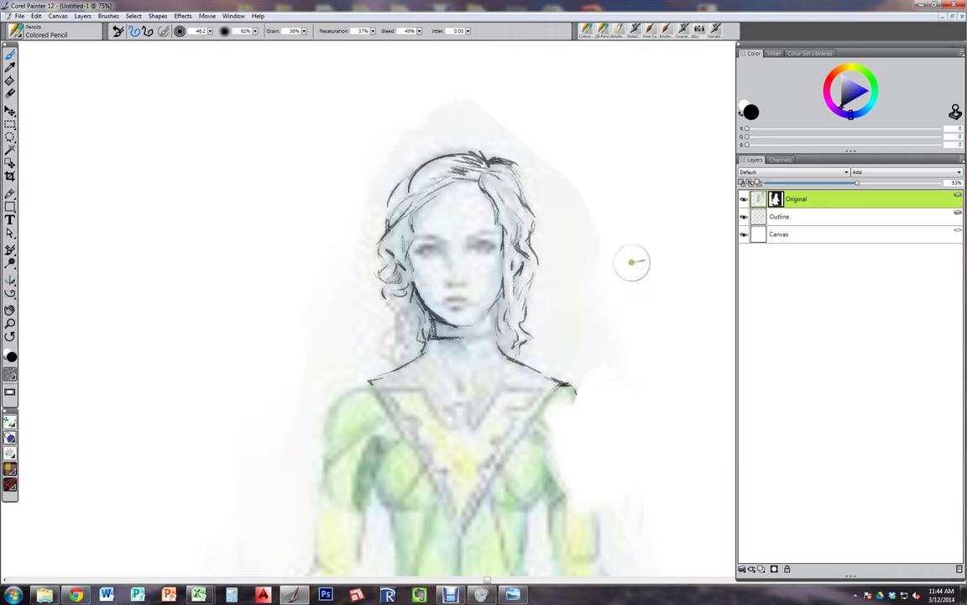
{"action": "left_click_drag", "start_coordinate": [615, 346], "coordinate": [604, 316]}
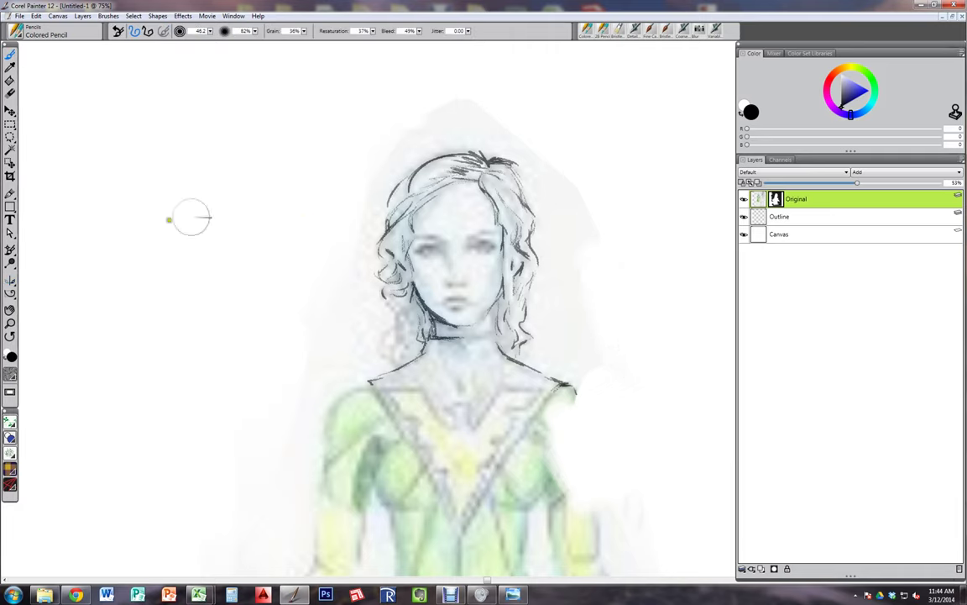
Step: Paint white on the Original layer's mask with the Acrylics Bristle Brush to bring back the hidden shoulder, sleeve and upper arm
{"action": "left_click", "coordinate": [5, 357]}
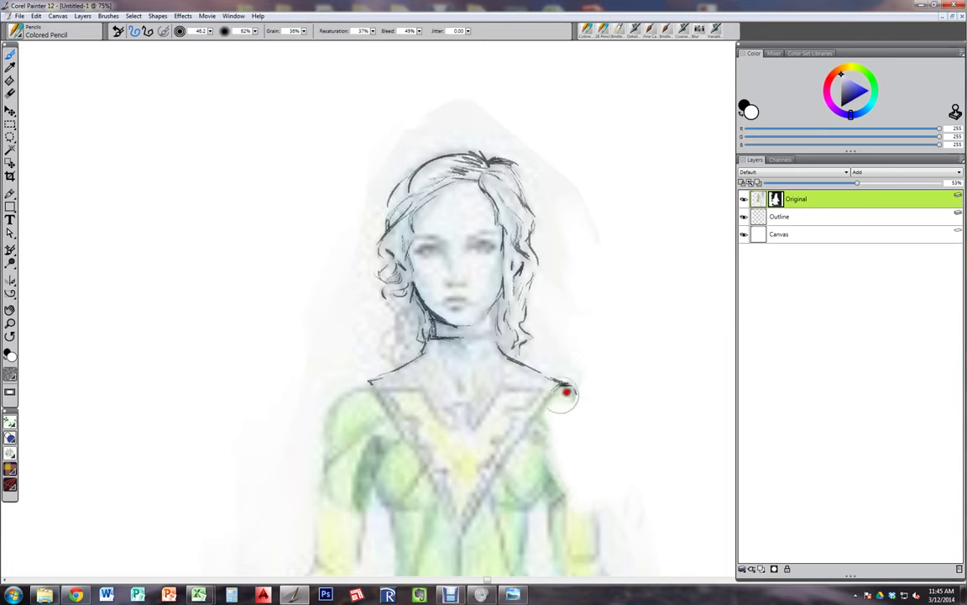
{"action": "left_click", "coordinate": [622, 30]}
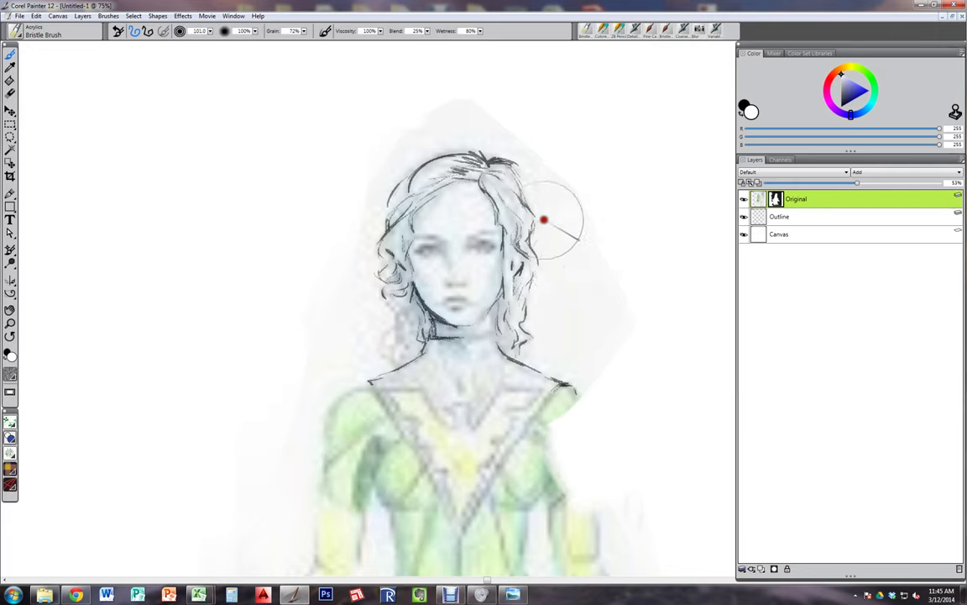
{"action": "mouse_move", "coordinate": [548, 393]}
{"action": "left_mouse_down"}
{"action": "mouse_move", "coordinate": [536, 476]}
{"action": "mouse_move", "coordinate": [548, 486]}
{"action": "mouse_move", "coordinate": [557, 420]}
{"action": "mouse_move", "coordinate": [561, 526]}
{"action": "mouse_move", "coordinate": [548, 369]}
{"action": "mouse_move", "coordinate": [582, 455]}
{"action": "mouse_move", "coordinate": [586, 516]}
{"action": "mouse_move", "coordinate": [579, 404]}
{"action": "left_mouse_up"}
{"action": "left_click_drag", "start_coordinate": [578, 339], "coordinate": [612, 465]}
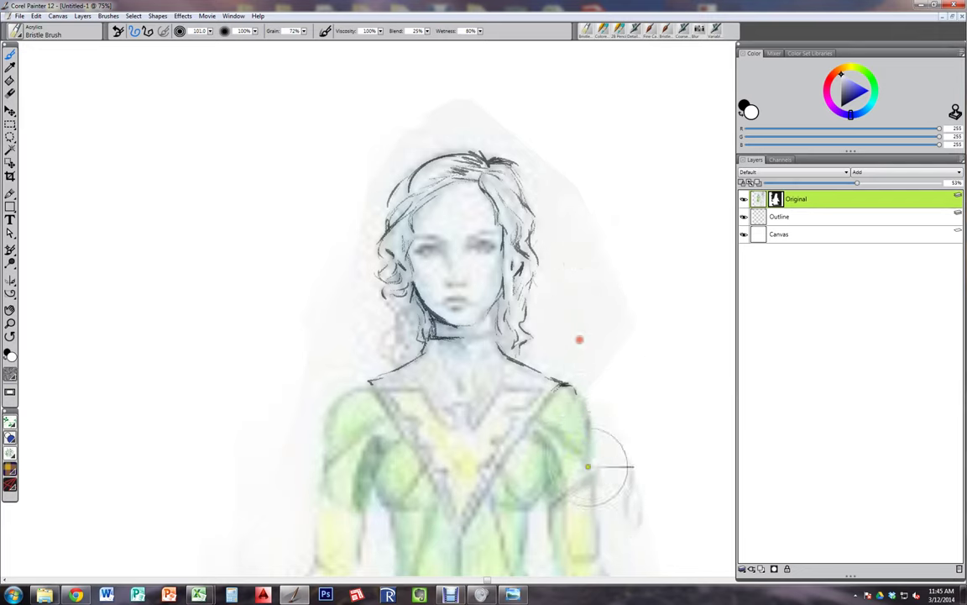
{"action": "left_click_drag", "start_coordinate": [600, 319], "coordinate": [613, 428]}
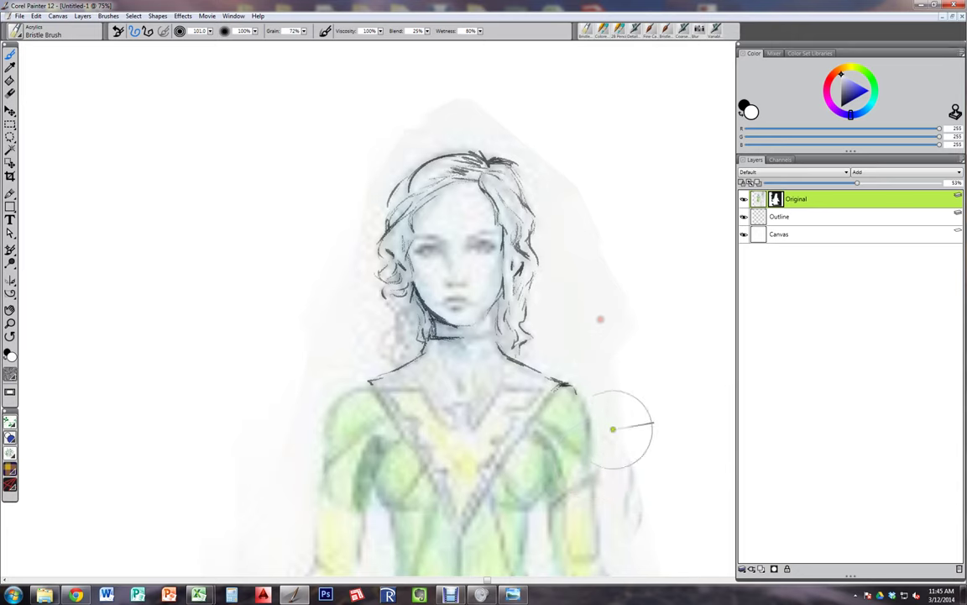
Step: Trace the restored shoulder and sleeve edge on the Outline layer in near-black (RGB 15, 15, 15) with the Colored Pencil at size 5.7
{"action": "left_click", "coordinate": [611, 31]}
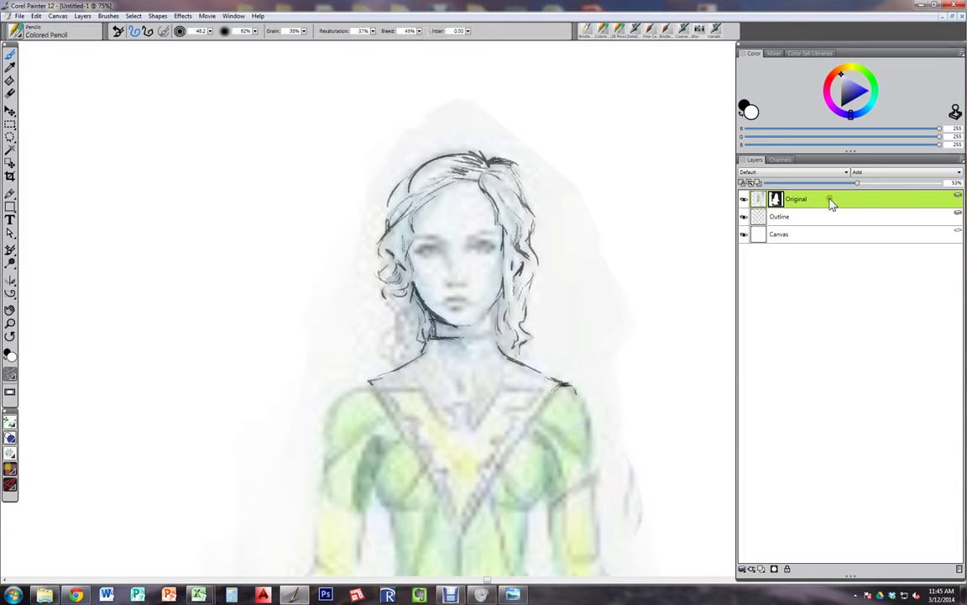
{"action": "left_click", "coordinate": [774, 216]}
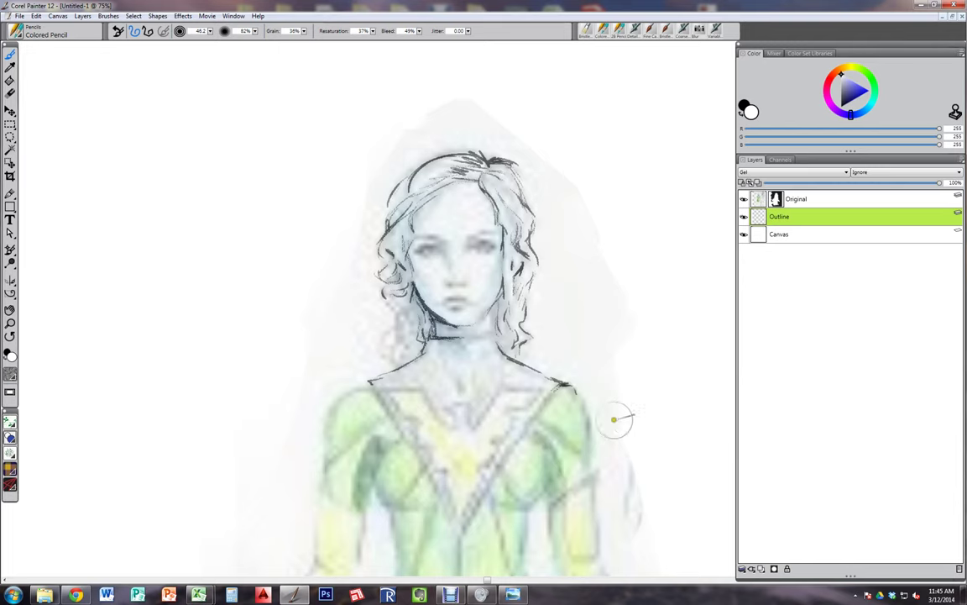
{"action": "left_click_drag", "start_coordinate": [587, 407], "coordinate": [585, 409]}
{"action": "left_click", "coordinate": [748, 110]}
{"action": "left_click", "coordinate": [105, 145]}
{"action": "left_click", "coordinate": [22, 176]}
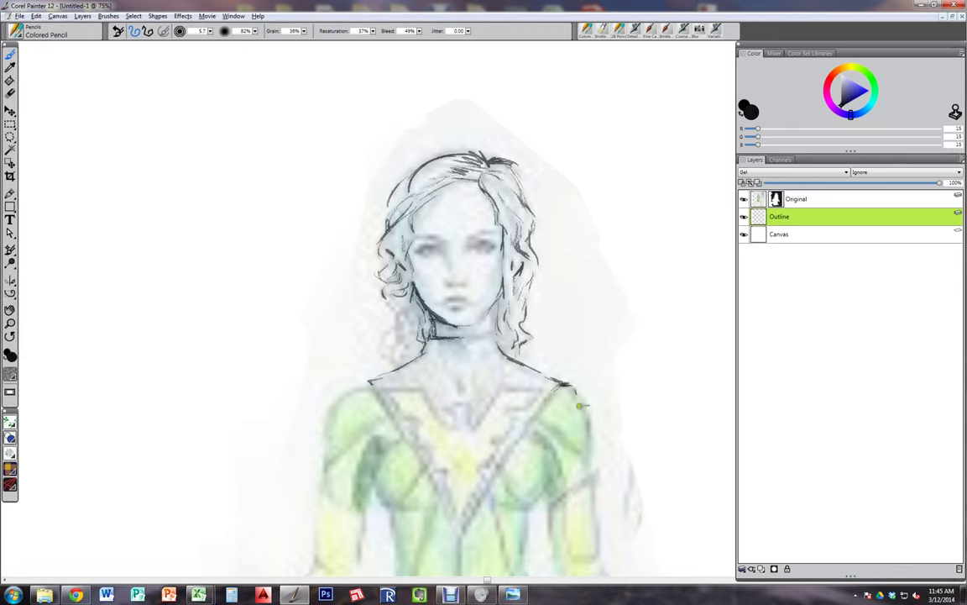
{"action": "mouse_move", "coordinate": [587, 416]}
{"action": "left_mouse_down"}
{"action": "mouse_move", "coordinate": [597, 457]}
{"action": "mouse_move", "coordinate": [594, 443]}
{"action": "mouse_move", "coordinate": [588, 470]}
{"action": "left_mouse_up"}
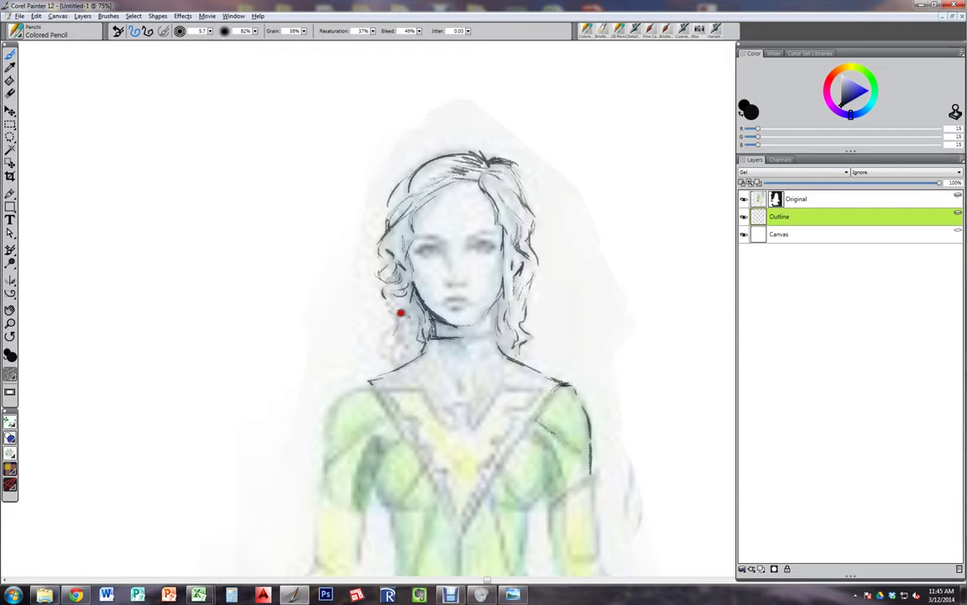
Step: Trace the remaining curls beside the neck and draw the eyebrow and the side of the nose on the Outline layer
{"action": "mouse_move", "coordinate": [401, 313]}
{"action": "left_mouse_down"}
{"action": "mouse_move", "coordinate": [392, 355]}
{"action": "mouse_move", "coordinate": [386, 334]}
{"action": "mouse_move", "coordinate": [381, 353]}
{"action": "mouse_move", "coordinate": [391, 358]}
{"action": "mouse_move", "coordinate": [365, 352]}
{"action": "mouse_move", "coordinate": [407, 339]}
{"action": "mouse_move", "coordinate": [401, 345]}
{"action": "mouse_move", "coordinate": [403, 319]}
{"action": "mouse_move", "coordinate": [421, 334]}
{"action": "mouse_move", "coordinate": [419, 305]}
{"action": "mouse_move", "coordinate": [416, 325]}
{"action": "mouse_move", "coordinate": [422, 310]}
{"action": "mouse_move", "coordinate": [424, 330]}
{"action": "mouse_move", "coordinate": [429, 314]}
{"action": "mouse_move", "coordinate": [408, 354]}
{"action": "left_mouse_up"}
{"action": "left_click", "coordinate": [366, 351]}
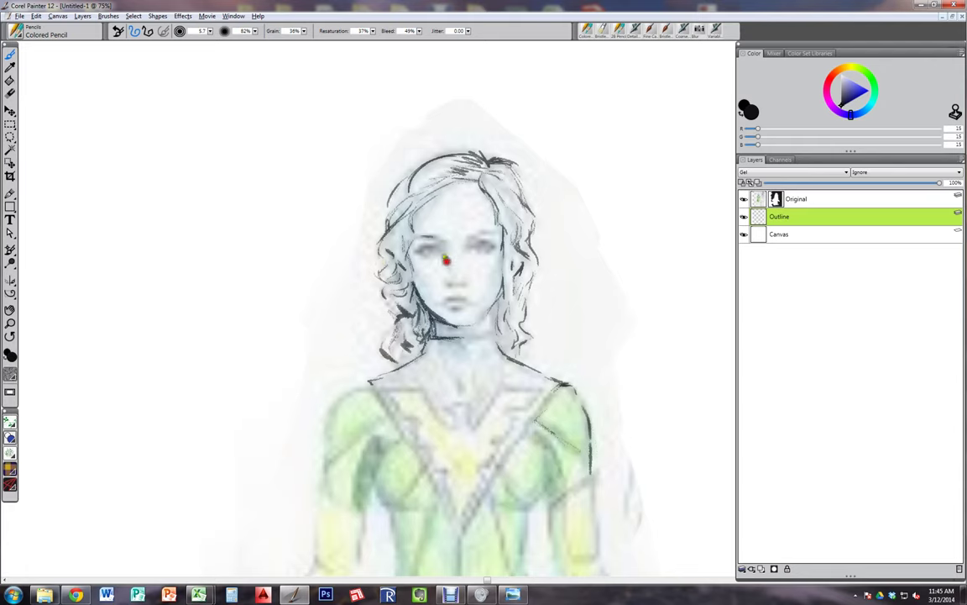
{"action": "left_click_drag", "start_coordinate": [441, 247], "coordinate": [448, 267]}
Step: Set the Original layer's opacity to 100% and sample the blue-grey shadow colour along the side of the face and jaw
{"action": "left_click", "coordinate": [851, 94]}
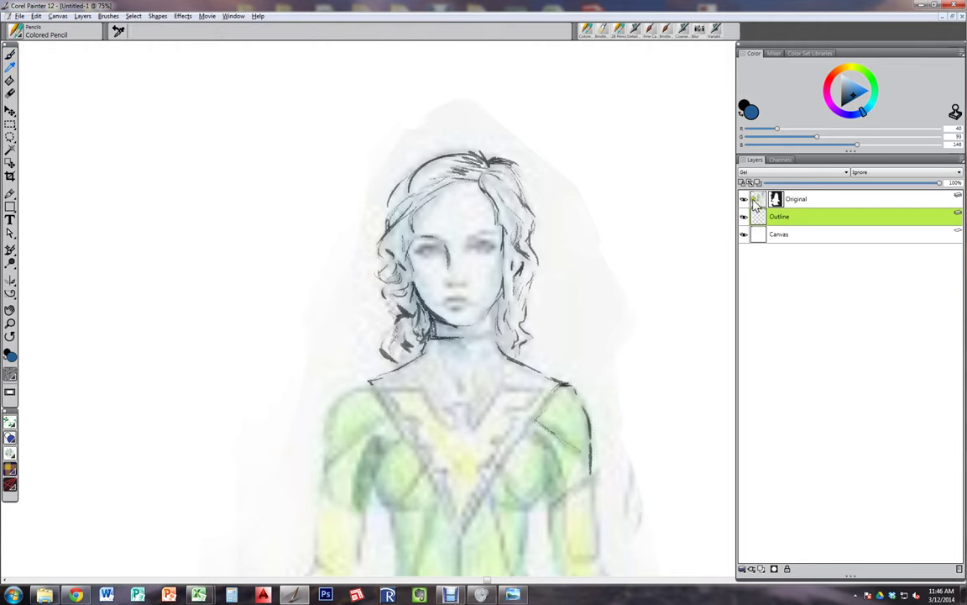
{"action": "left_click", "coordinate": [806, 199]}
{"action": "left_click_drag", "start_coordinate": [858, 183], "coordinate": [940, 184]}
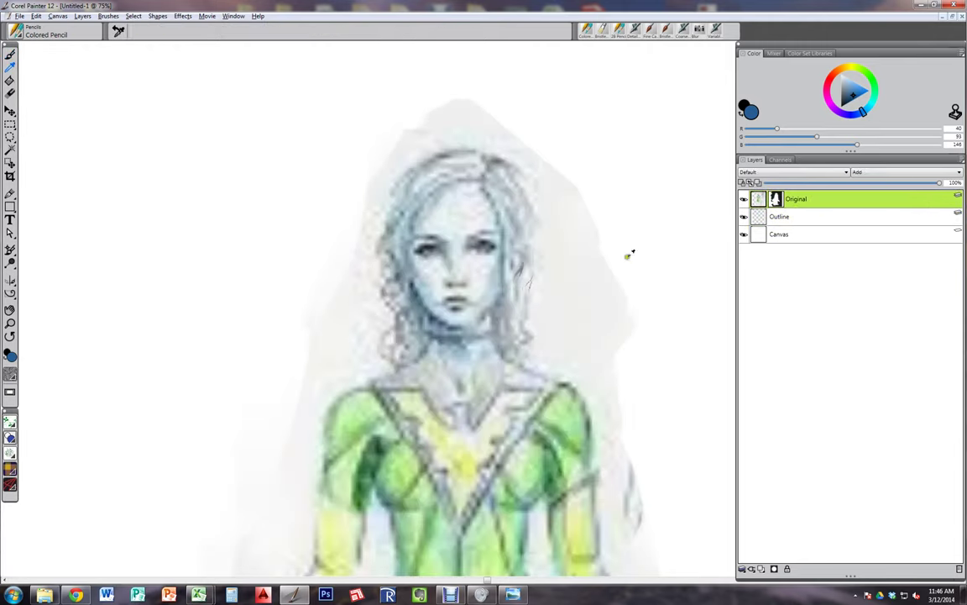
{"action": "left_click_drag", "start_coordinate": [404, 267], "coordinate": [412, 270]}
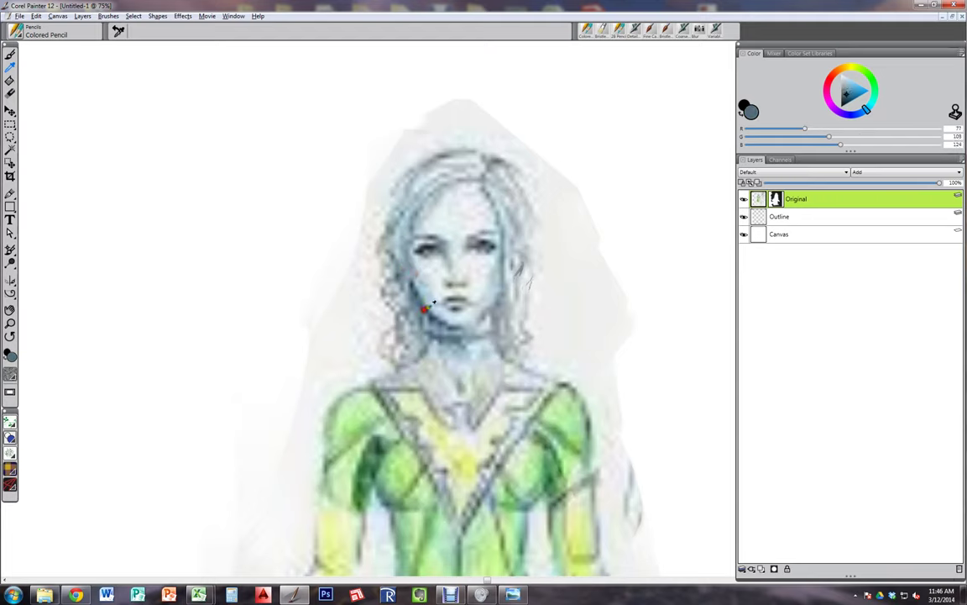
{"action": "left_click", "coordinate": [426, 294], "text": "alt"}
{"action": "left_click", "coordinate": [420, 286], "text": "alt"}
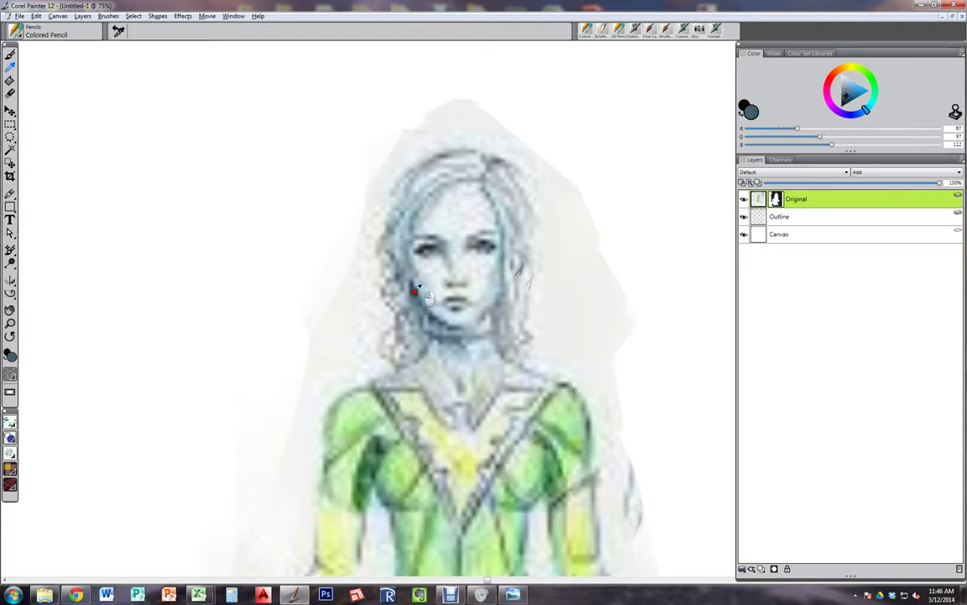
{"action": "left_click", "coordinate": [415, 290], "text": "alt"}
{"action": "left_click", "coordinate": [412, 291], "text": "alt"}
{"action": "left_click", "coordinate": [412, 292], "text": "alt"}
Step: Create a new color set library named Project 8
{"action": "left_click", "coordinate": [794, 52]}
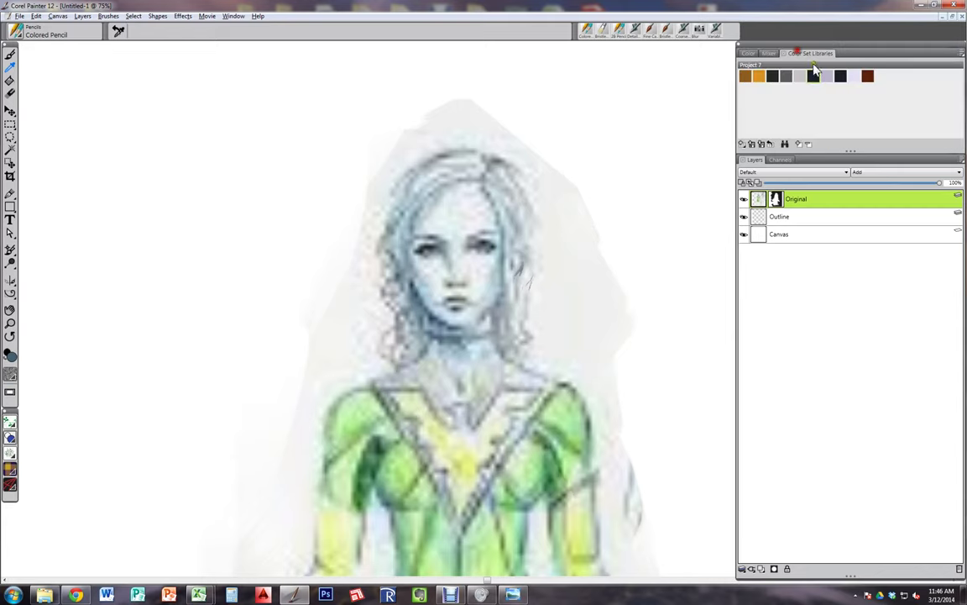
{"action": "left_click", "coordinate": [962, 53]}
{"action": "left_click", "coordinate": [902, 74]}
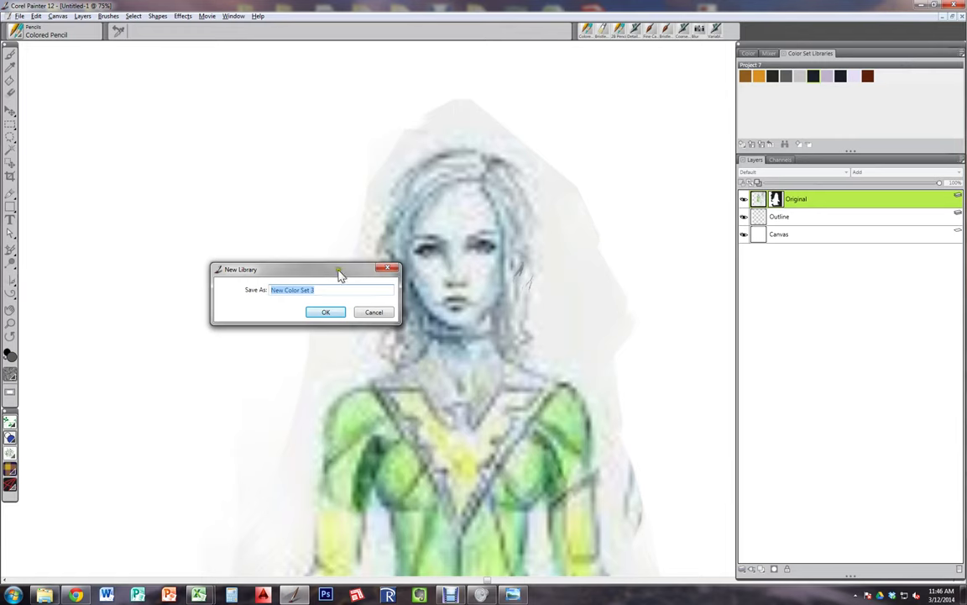
{"action": "type", "text": "Project 8"}
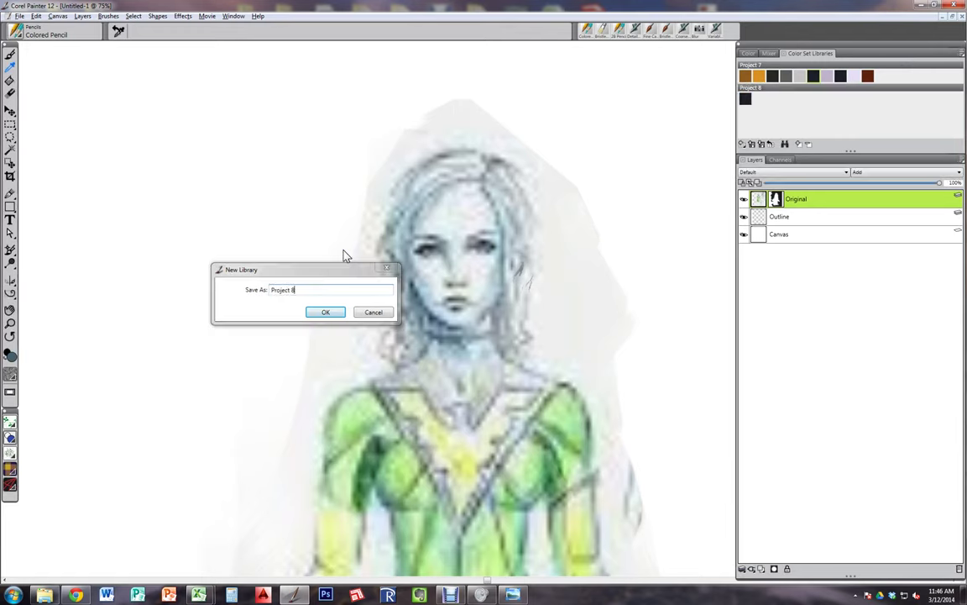
{"action": "key", "text": "Return"}
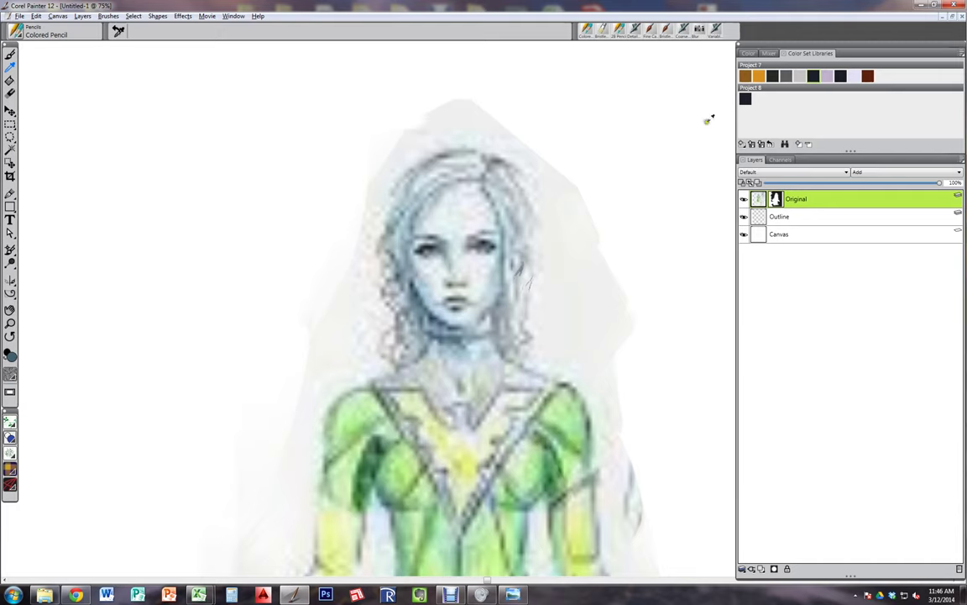
Step: Try to add the sampled blue-grey to the color sets and delete the misplaced swatch from Project 7
{"action": "left_click", "coordinate": [799, 145]}
{"action": "left_click", "coordinate": [805, 102]}
{"action": "left_click", "coordinate": [791, 105]}
{"action": "left_click", "coordinate": [809, 145]}
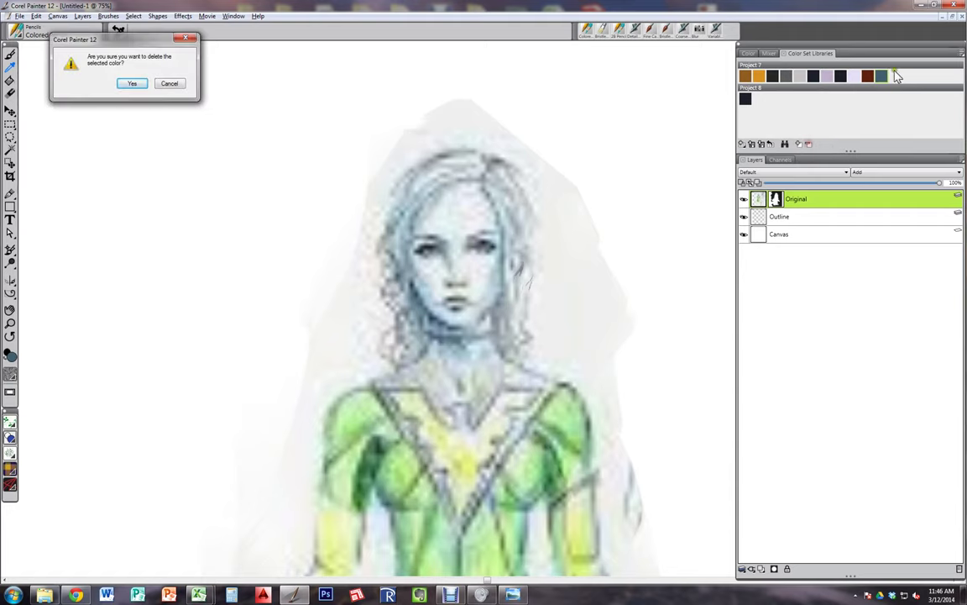
{"action": "left_click", "coordinate": [131, 83]}
Step: Sample light blue, dark blue-grey, light green and light yellow from the figure and add them to the Project 8 color set
{"action": "left_click", "coordinate": [747, 99]}
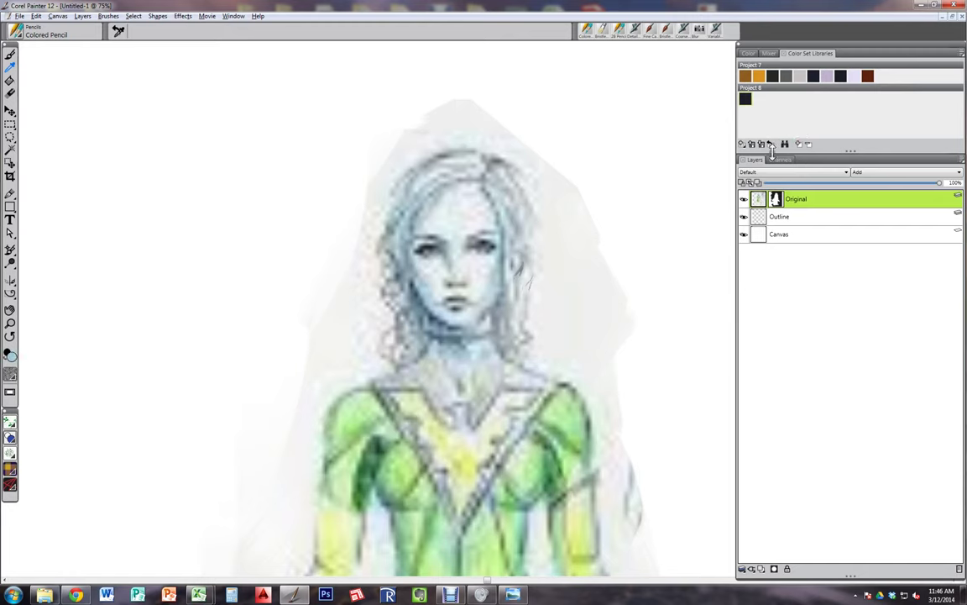
{"action": "left_click", "coordinate": [798, 142]}
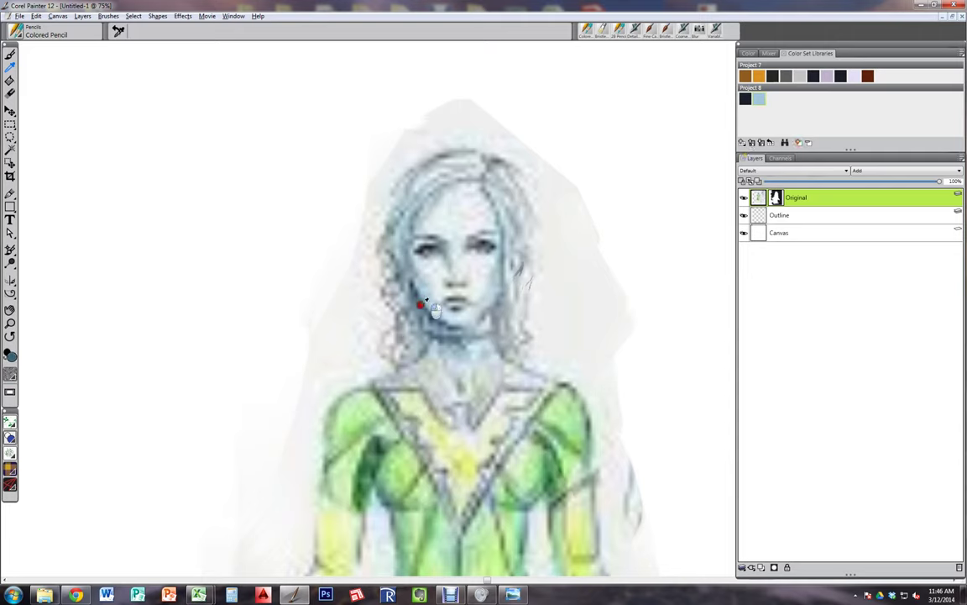
{"action": "left_click", "coordinate": [799, 143]}
{"action": "left_click", "coordinate": [355, 422], "text": "alt"}
{"action": "left_click", "coordinate": [798, 142]}
{"action": "left_click", "coordinate": [799, 144]}
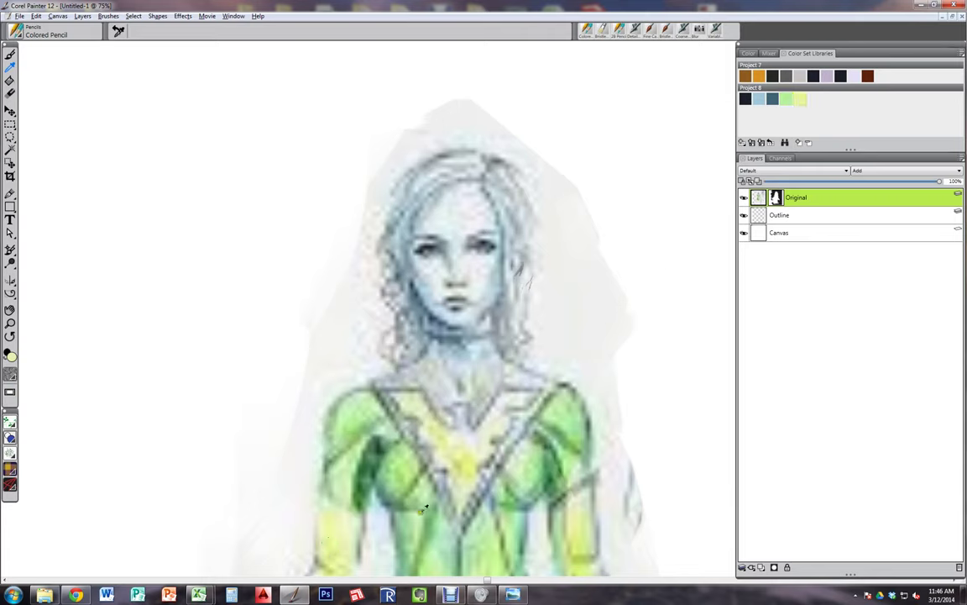
Step: Add the dark green of the sleeve shadow and the hair's grey to Project 8, and set the Original layer's opacity to 50%
{"action": "left_click", "coordinate": [363, 472]}
{"action": "left_click", "coordinate": [495, 160]}
{"action": "left_click", "coordinate": [804, 145]}
{"action": "left_click", "coordinate": [776, 201]}
{"action": "left_click", "coordinate": [853, 181]}
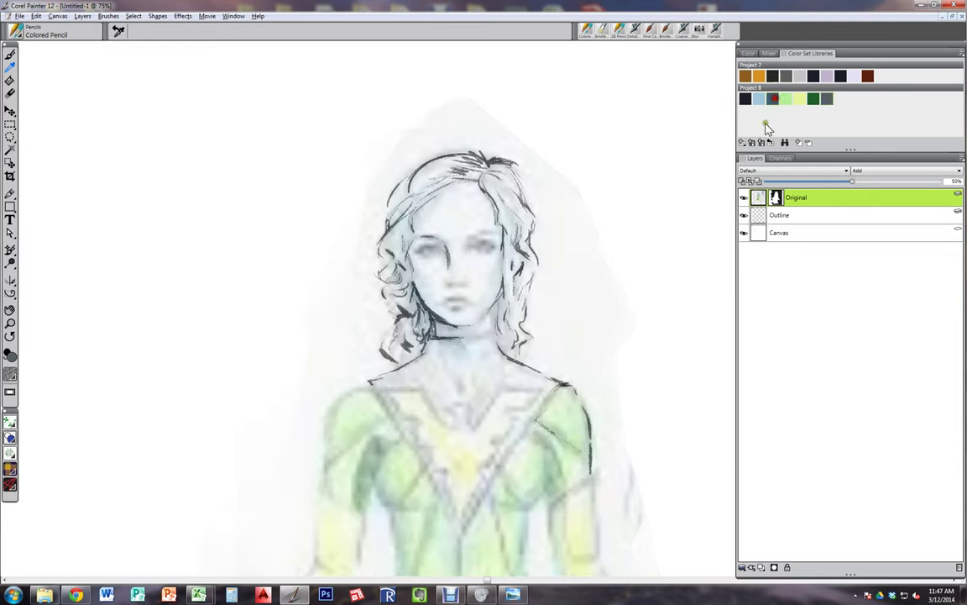
Step: Choose the dark blue-grey from Project 8 as the drawing colour and set the Colored Pencil's opacity to 100%
{"action": "left_click", "coordinate": [462, 286], "text": "alt"}
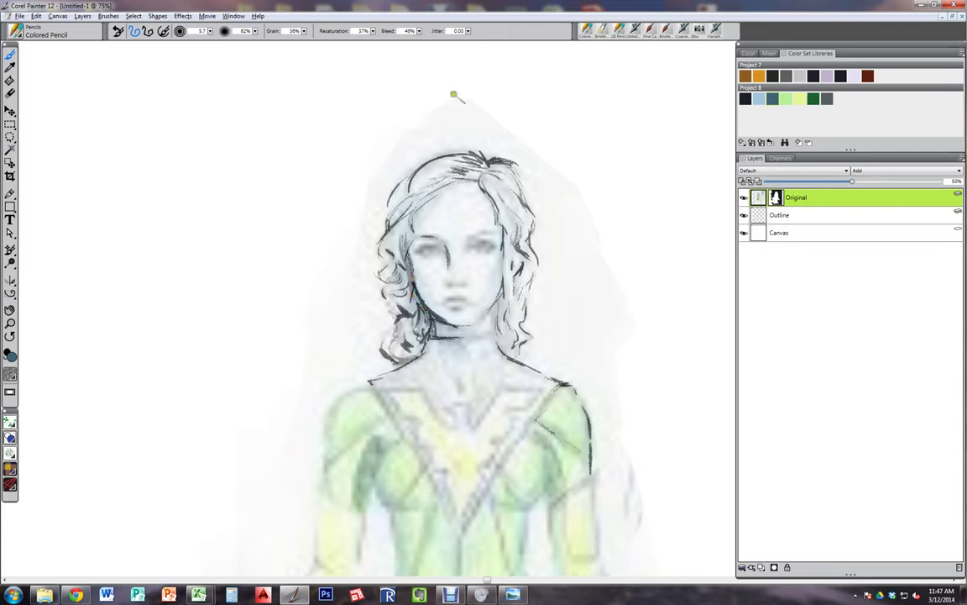
{"action": "left_click", "coordinate": [255, 31]}
{"action": "left_click_drag", "start_coordinate": [256, 37], "coordinate": [310, 39]}
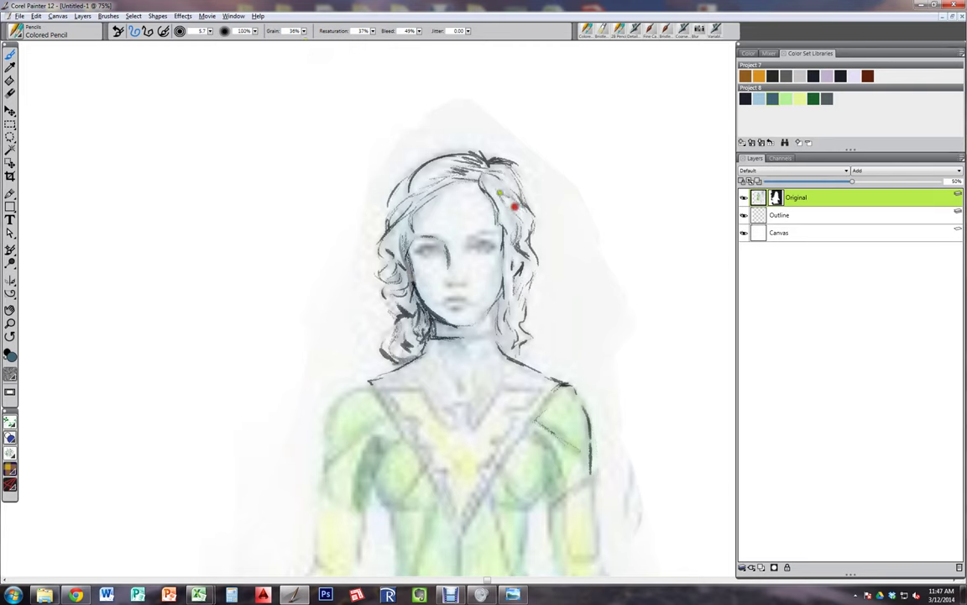
Step: Select the Outline layer, set the Colored Pencil's opacity to 75%, and shade the face's edge and the neck in blue-grey with an enlarged brush
{"action": "left_click_drag", "start_coordinate": [517, 223], "coordinate": [516, 243]}
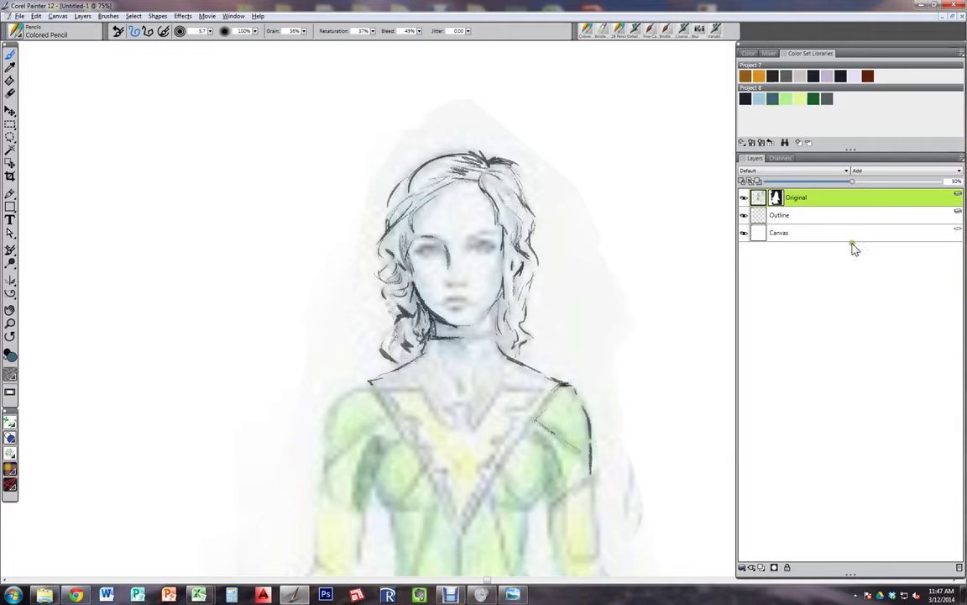
{"action": "left_click", "coordinate": [805, 215]}
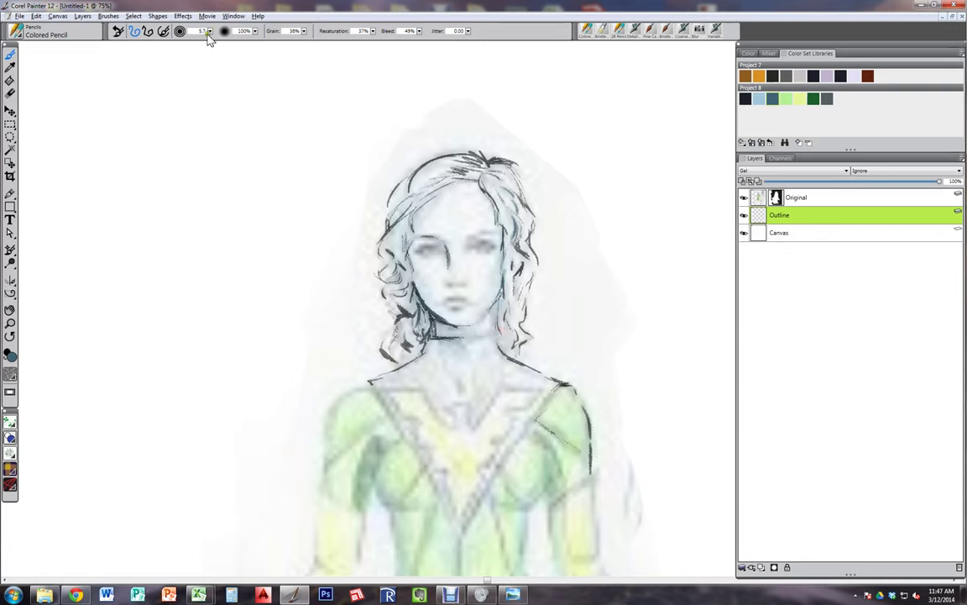
{"action": "left_click", "coordinate": [255, 31]}
{"action": "left_click_drag", "start_coordinate": [298, 45], "coordinate": [281, 42]}
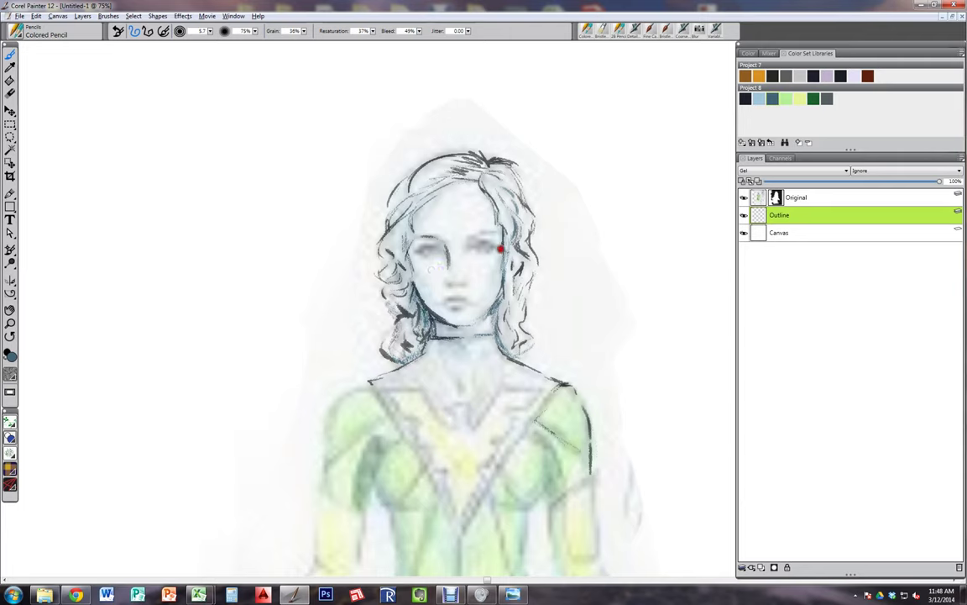
{"action": "left_click_drag", "start_coordinate": [470, 295], "coordinate": [482, 280]}
{"action": "left_click_drag", "start_coordinate": [502, 242], "coordinate": [488, 306]}
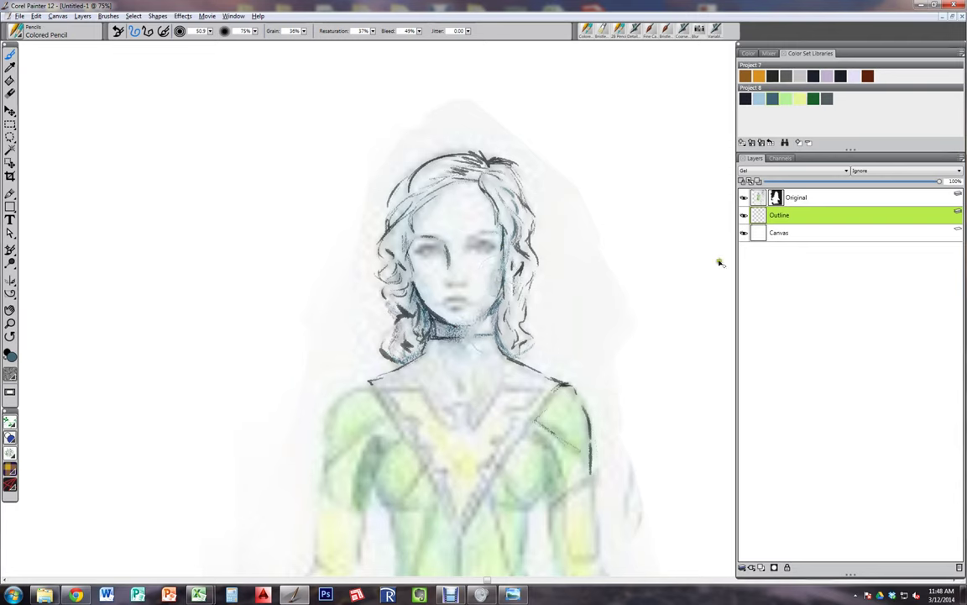
Step: Set the Colored Pencil's opacity to 37% and lightly shade the neck and the shoulder beside it
{"action": "left_click", "coordinate": [255, 31]}
{"action": "left_click", "coordinate": [247, 38]}
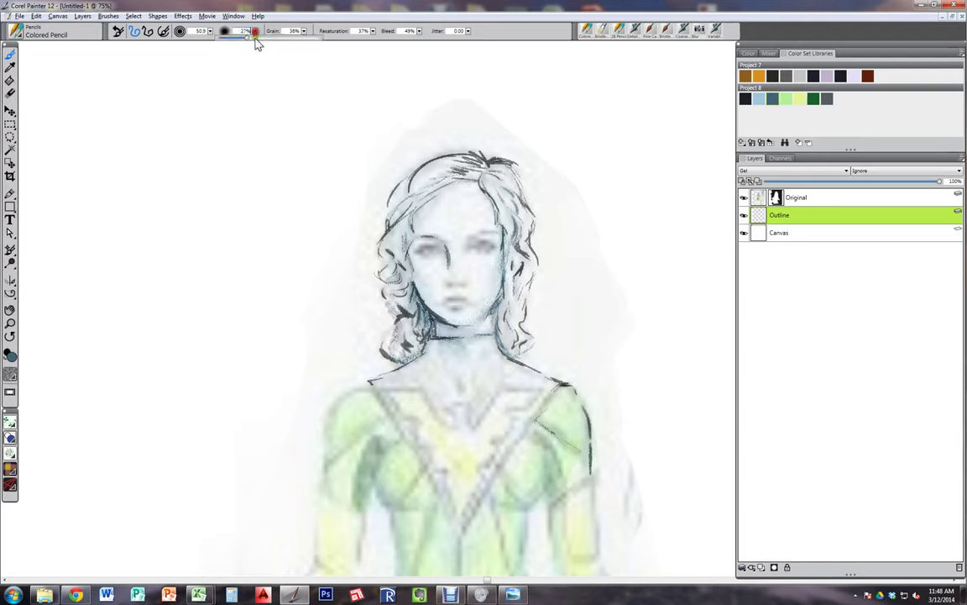
{"action": "left_click_drag", "start_coordinate": [258, 46], "coordinate": [263, 44]}
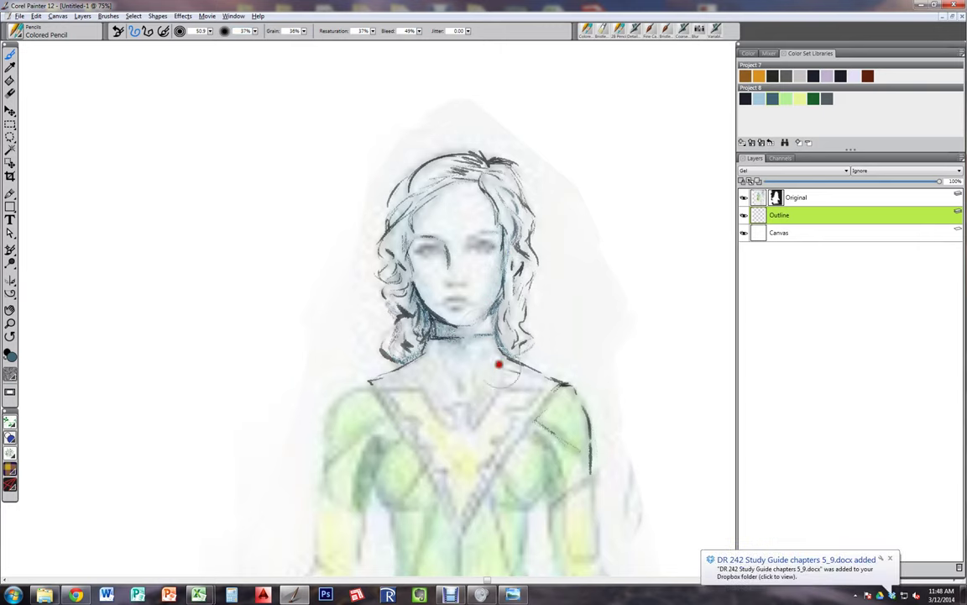
{"action": "mouse_move", "coordinate": [499, 364]}
{"action": "left_mouse_down"}
{"action": "mouse_move", "coordinate": [481, 398]}
{"action": "mouse_move", "coordinate": [497, 356]}
{"action": "mouse_move", "coordinate": [484, 399]}
{"action": "mouse_move", "coordinate": [522, 359]}
{"action": "left_mouse_up"}
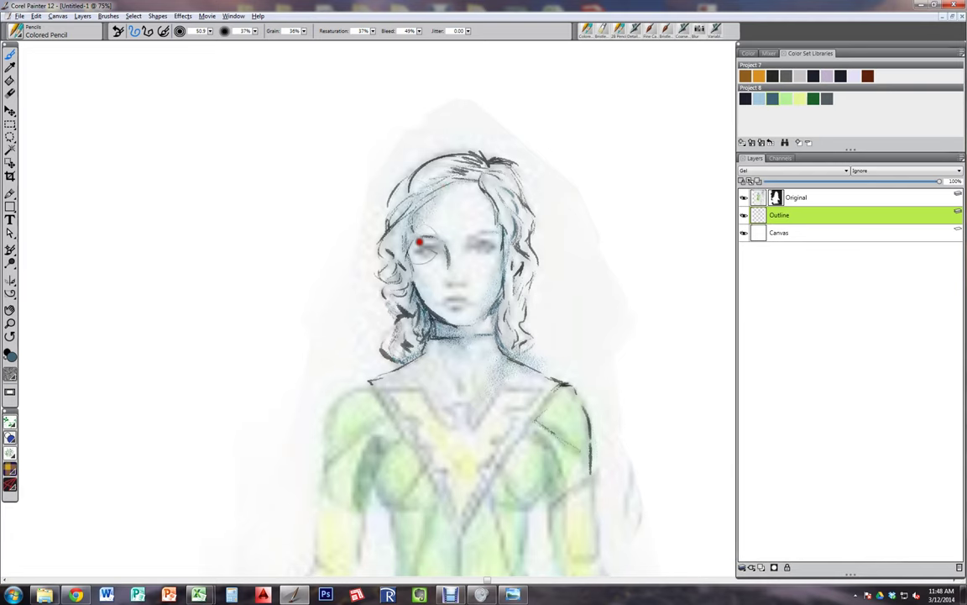
Step: Switch to Windows Photo Viewer to check the reference sketch, move its window clear of the canvas, and return to Corel Painter
{"action": "left_click", "coordinate": [512, 595]}
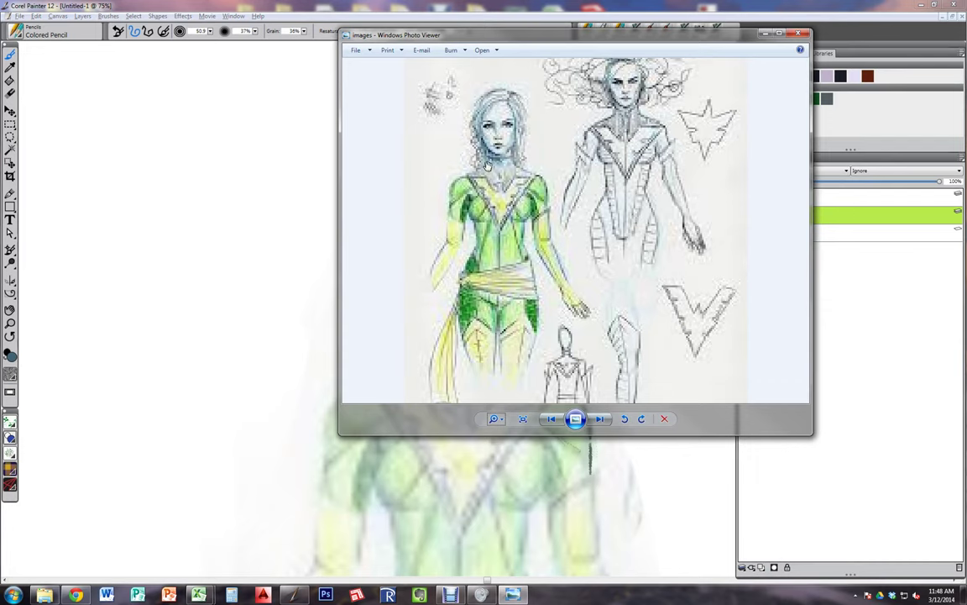
{"action": "left_click_drag", "start_coordinate": [640, 43], "coordinate": [966, 52]}
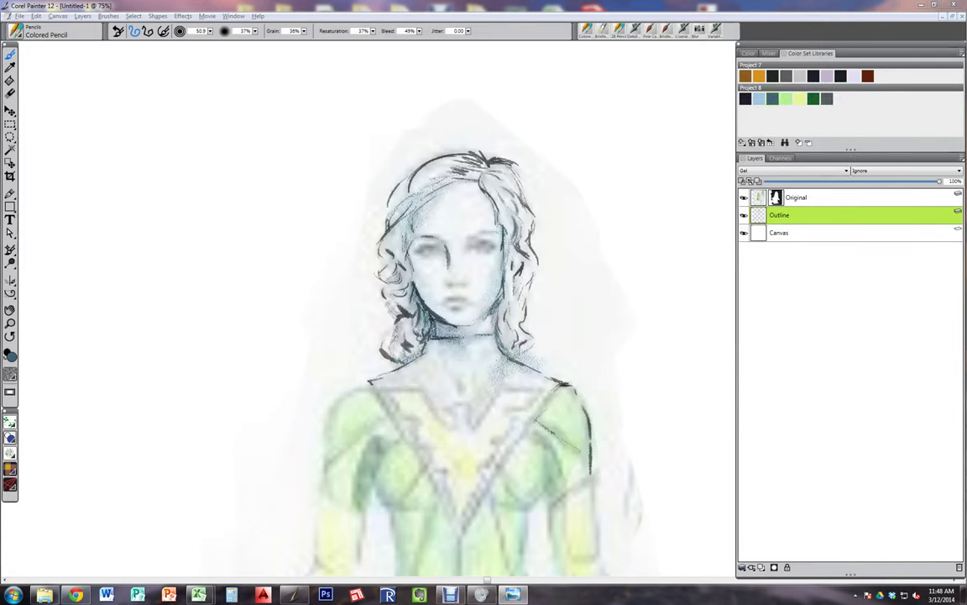
{"action": "left_click", "coordinate": [505, 241]}
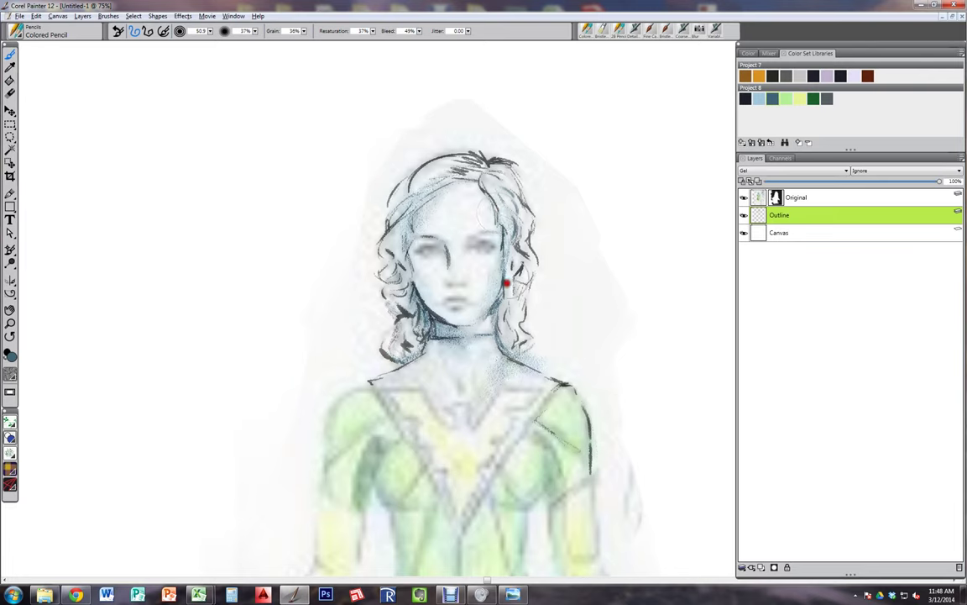
Step: Try shading the face's edges, hairline and hair in light blue-grey on the Outline layer
{"action": "left_click_drag", "start_coordinate": [500, 321], "coordinate": [507, 287]}
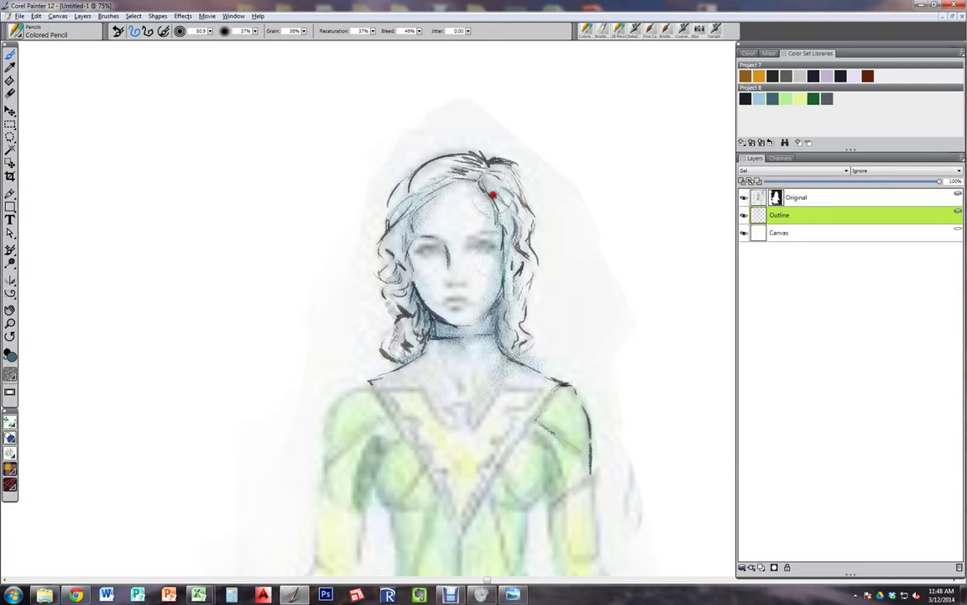
{"action": "mouse_move", "coordinate": [493, 194]}
{"action": "left_mouse_down"}
{"action": "mouse_move", "coordinate": [492, 167]}
{"action": "mouse_move", "coordinate": [458, 168]}
{"action": "mouse_move", "coordinate": [496, 156]}
{"action": "mouse_move", "coordinate": [431, 147]}
{"action": "mouse_move", "coordinate": [416, 168]}
{"action": "left_mouse_up"}
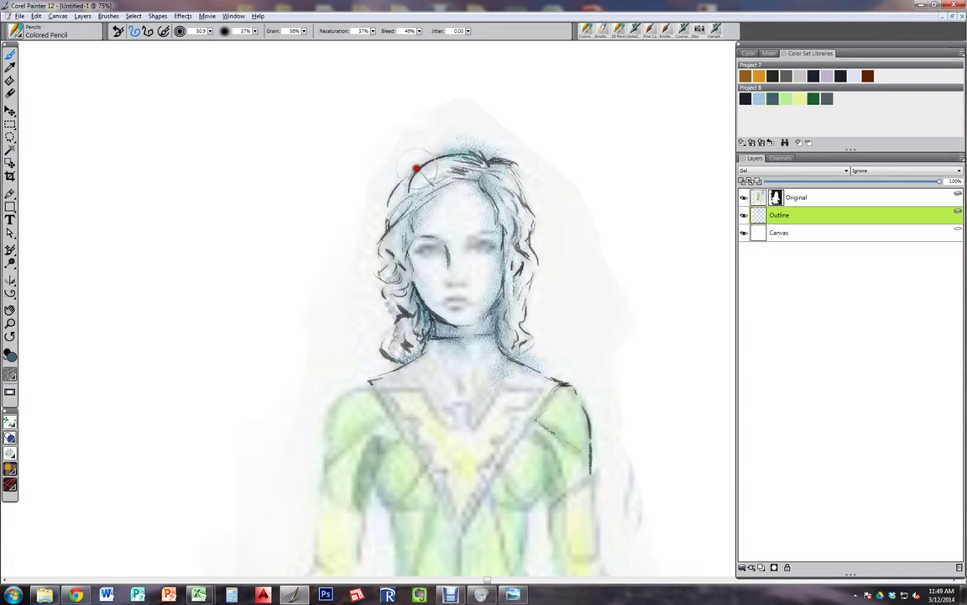
{"action": "key", "text": "ctrl+z"}
{"action": "left_click_drag", "start_coordinate": [485, 159], "coordinate": [495, 159]}
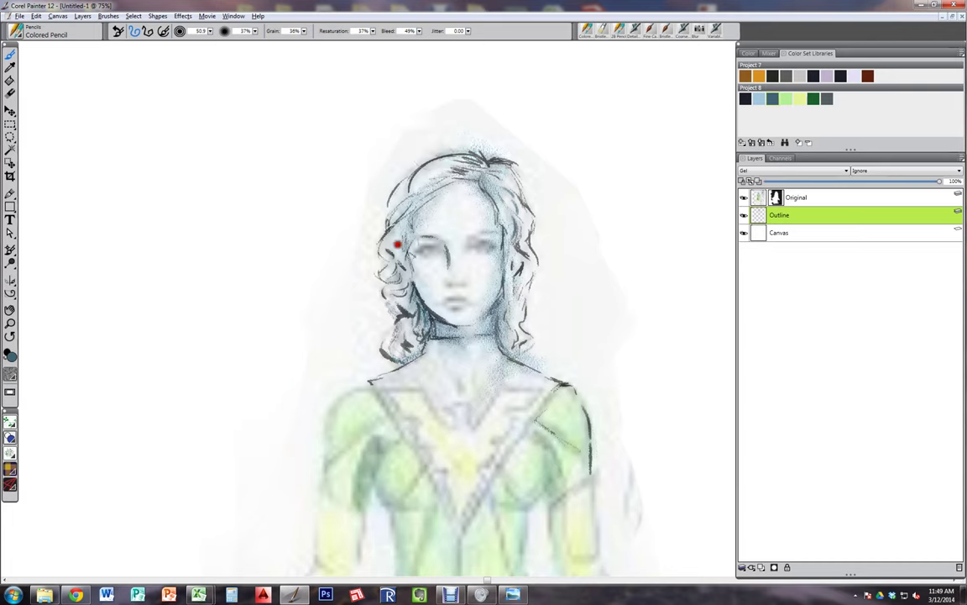
{"action": "mouse_move", "coordinate": [413, 274]}
{"action": "left_mouse_down"}
{"action": "mouse_move", "coordinate": [415, 299]}
{"action": "mouse_move", "coordinate": [433, 313]}
{"action": "left_mouse_up"}
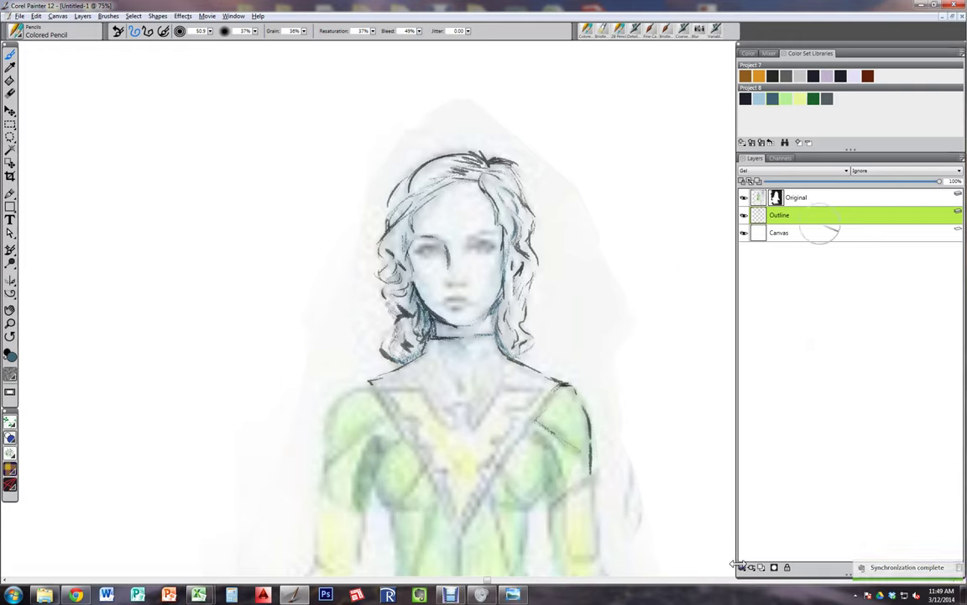
Step: Add a new layer above Outline and shade the face's edges, neck, hair and shoulder on it in blue-grey, loosely past the outline
{"action": "left_click", "coordinate": [763, 568]}
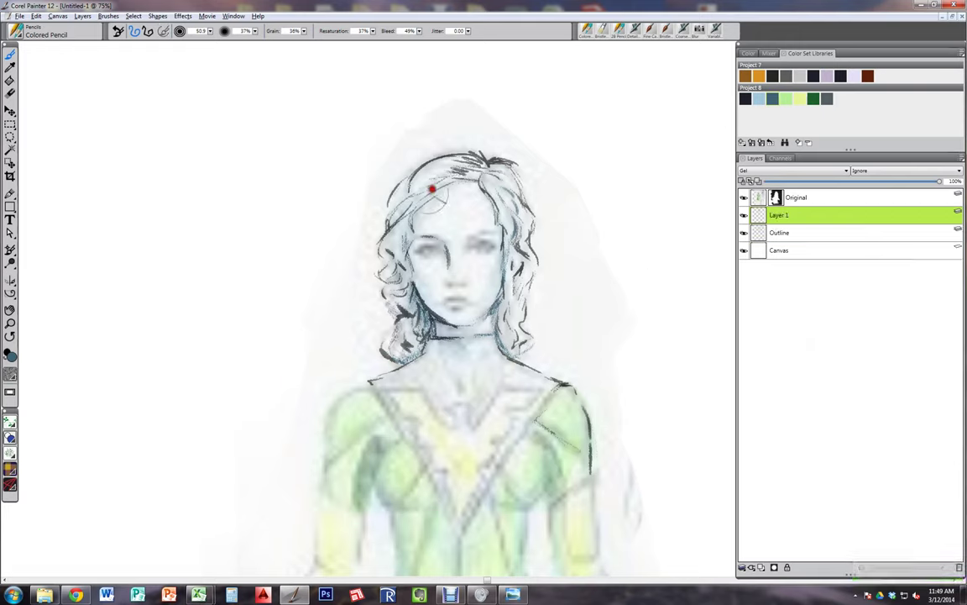
{"action": "mouse_move", "coordinate": [405, 219]}
{"action": "left_mouse_down"}
{"action": "mouse_move", "coordinate": [405, 267]}
{"action": "mouse_move", "coordinate": [414, 267]}
{"action": "mouse_move", "coordinate": [424, 321]}
{"action": "mouse_move", "coordinate": [403, 359]}
{"action": "mouse_move", "coordinate": [416, 348]}
{"action": "mouse_move", "coordinate": [367, 371]}
{"action": "left_mouse_up"}
{"action": "mouse_move", "coordinate": [498, 293]}
{"action": "left_mouse_down"}
{"action": "mouse_move", "coordinate": [460, 336]}
{"action": "mouse_move", "coordinate": [488, 325]}
{"action": "mouse_move", "coordinate": [508, 254]}
{"action": "mouse_move", "coordinate": [496, 264]}
{"action": "mouse_move", "coordinate": [493, 227]}
{"action": "mouse_move", "coordinate": [461, 169]}
{"action": "mouse_move", "coordinate": [491, 163]}
{"action": "mouse_move", "coordinate": [464, 140]}
{"action": "mouse_move", "coordinate": [469, 148]}
{"action": "mouse_move", "coordinate": [465, 136]}
{"action": "mouse_move", "coordinate": [518, 152]}
{"action": "left_mouse_up"}
{"action": "mouse_move", "coordinate": [424, 165]}
{"action": "left_mouse_down"}
{"action": "mouse_move", "coordinate": [466, 152]}
{"action": "mouse_move", "coordinate": [421, 168]}
{"action": "left_mouse_up"}
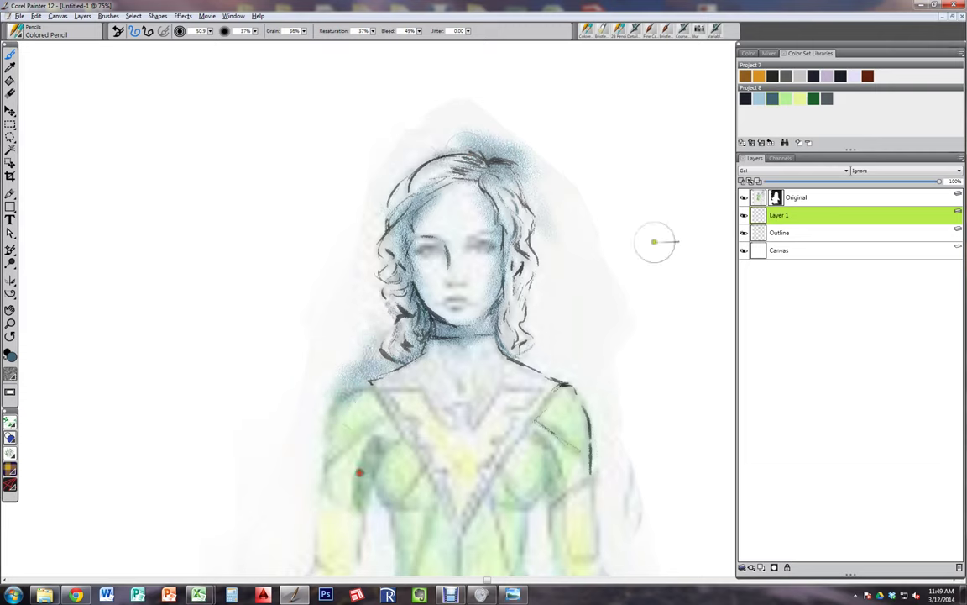
Step: Compare the drawing with the blue shading layer hidden and shown, and set that layer's opacity to 52%
{"action": "left_click", "coordinate": [743, 215]}
{"action": "left_click", "coordinate": [744, 215]}
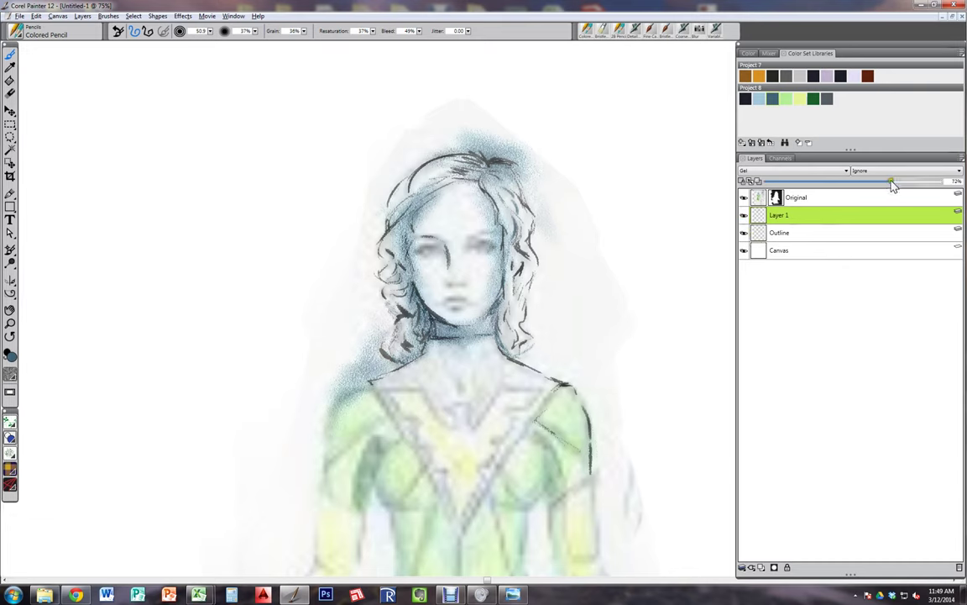
{"action": "left_click_drag", "start_coordinate": [895, 189], "coordinate": [852, 190]}
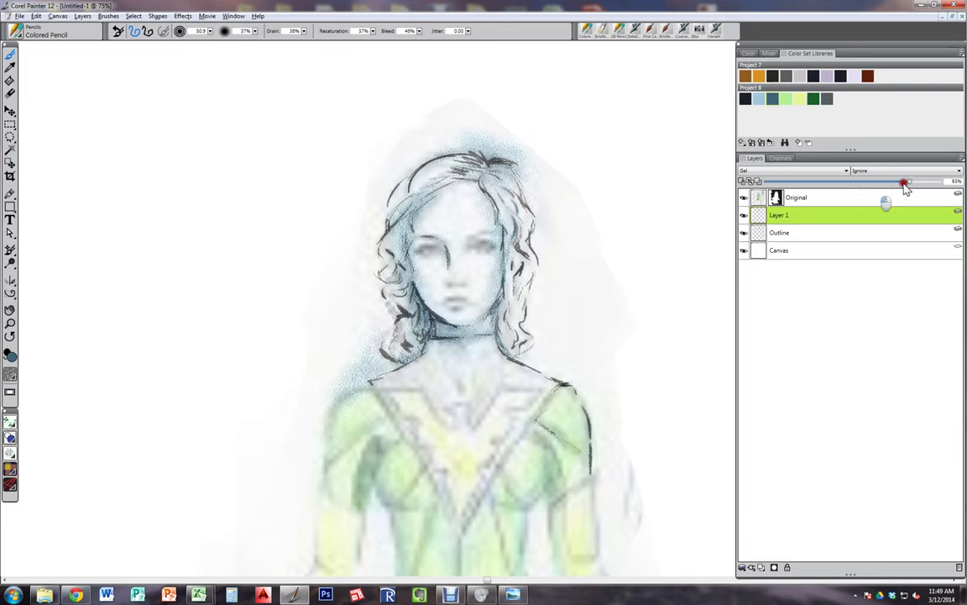
{"action": "left_click_drag", "start_coordinate": [872, 190], "coordinate": [946, 201]}
Step: Try the Eraser on the blue shading around the face and shoulder with the Outline layer active
{"action": "left_click", "coordinate": [748, 235]}
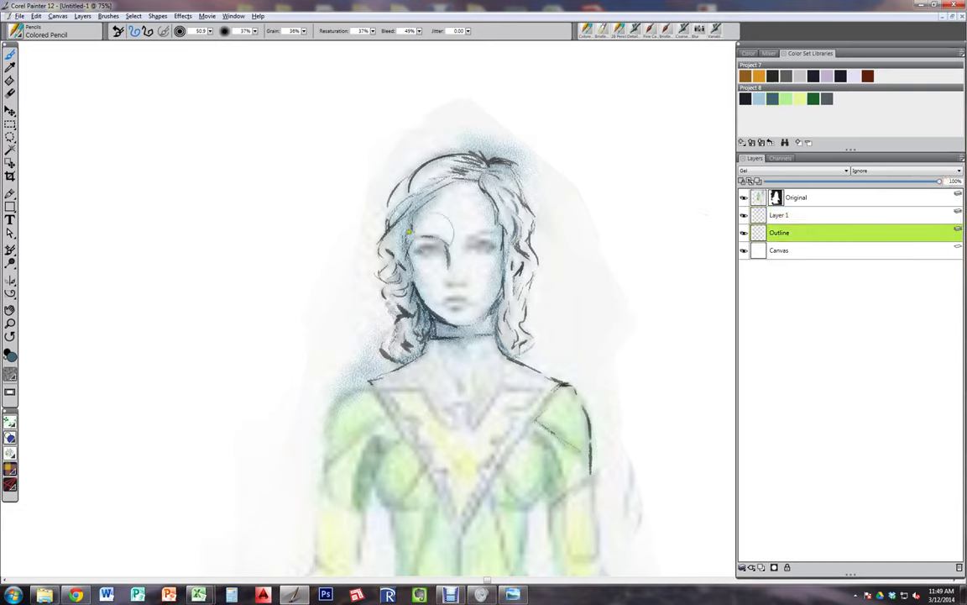
{"action": "left_click", "coordinate": [9, 82]}
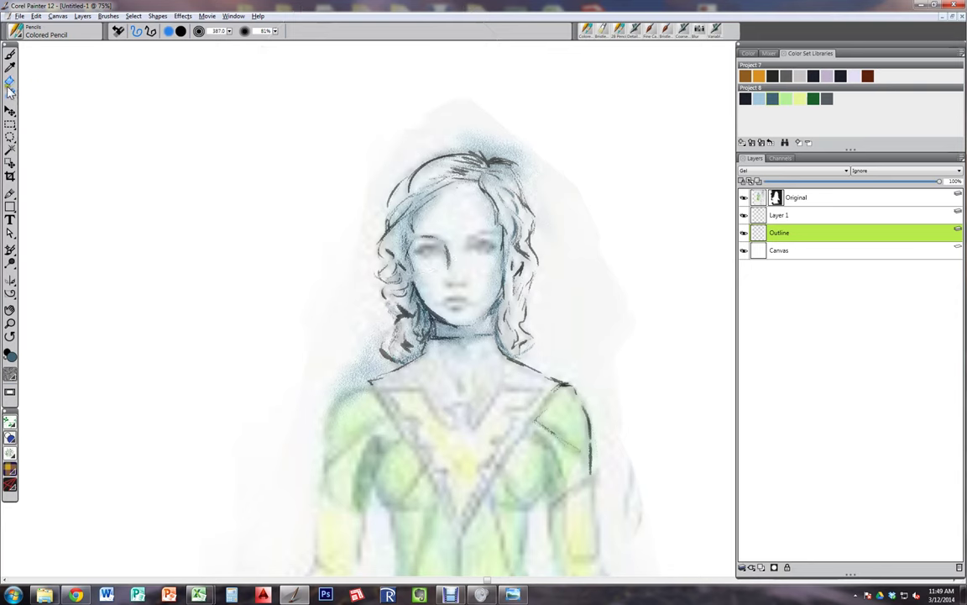
{"action": "left_click_drag", "start_coordinate": [400, 229], "coordinate": [416, 220]}
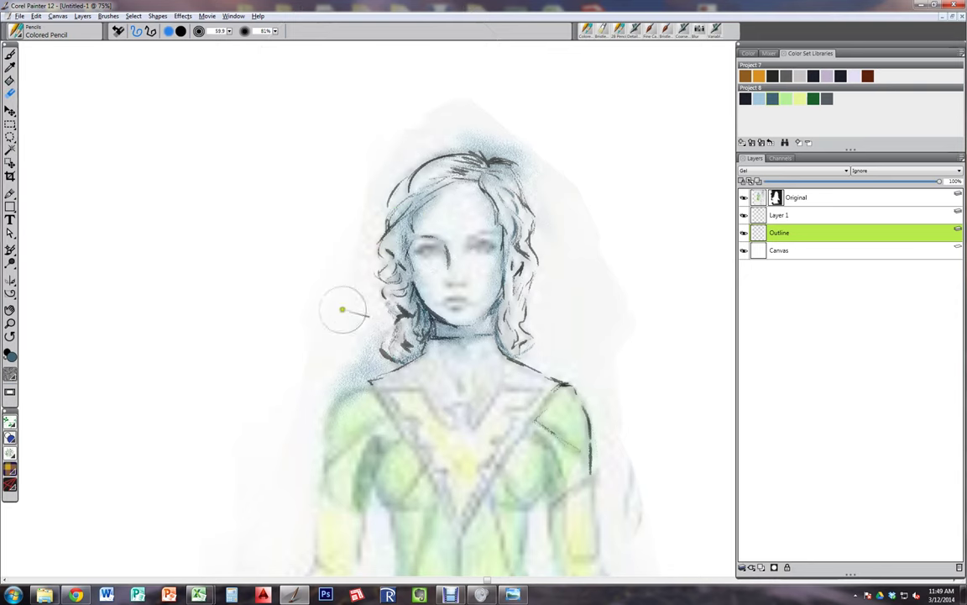
{"action": "mouse_move", "coordinate": [357, 388]}
{"action": "left_mouse_down"}
{"action": "mouse_move", "coordinate": [331, 402]}
{"action": "mouse_move", "coordinate": [356, 402]}
{"action": "left_mouse_up"}
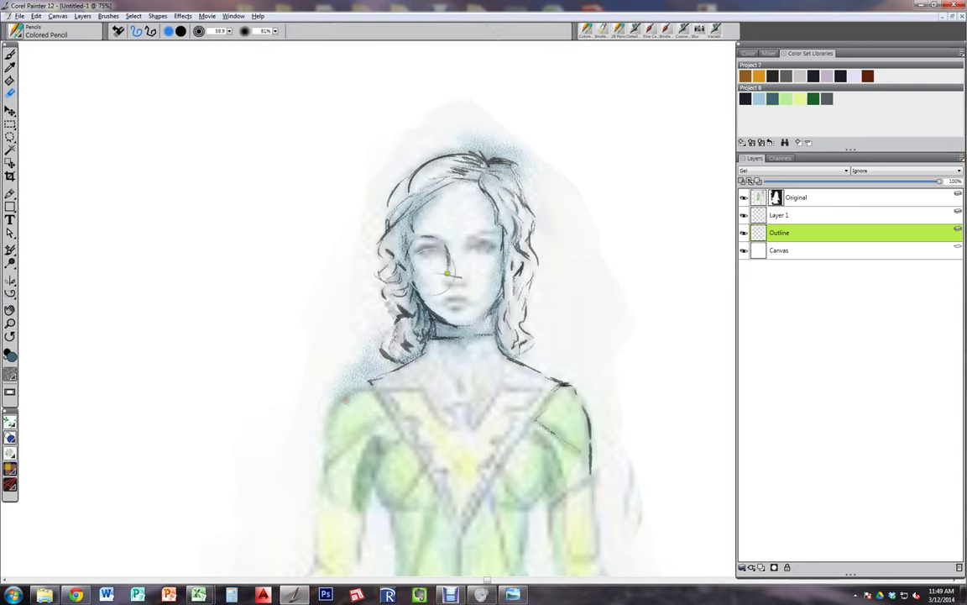
Step: Select the blue shading layer and erase the overspill around the figure's left-hand shoulder and hair with an enlarged eraser
{"action": "left_click", "coordinate": [793, 215]}
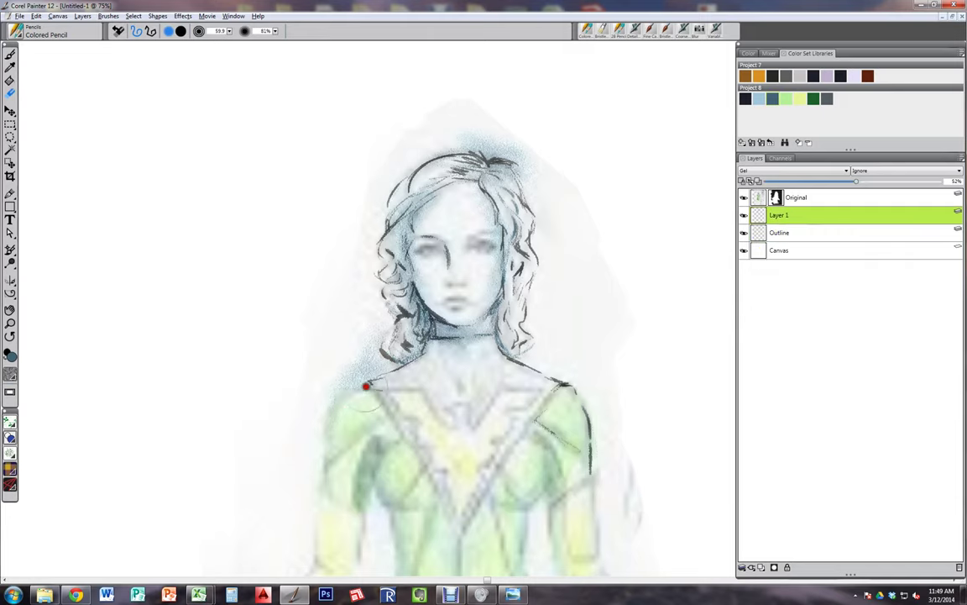
{"action": "mouse_move", "coordinate": [374, 381]}
{"action": "left_mouse_down"}
{"action": "mouse_move", "coordinate": [311, 419]}
{"action": "mouse_move", "coordinate": [336, 423]}
{"action": "mouse_move", "coordinate": [358, 404]}
{"action": "mouse_move", "coordinate": [341, 371]}
{"action": "mouse_move", "coordinate": [345, 306]}
{"action": "left_mouse_up"}
{"action": "left_click_drag", "start_coordinate": [344, 412], "coordinate": [387, 363]}
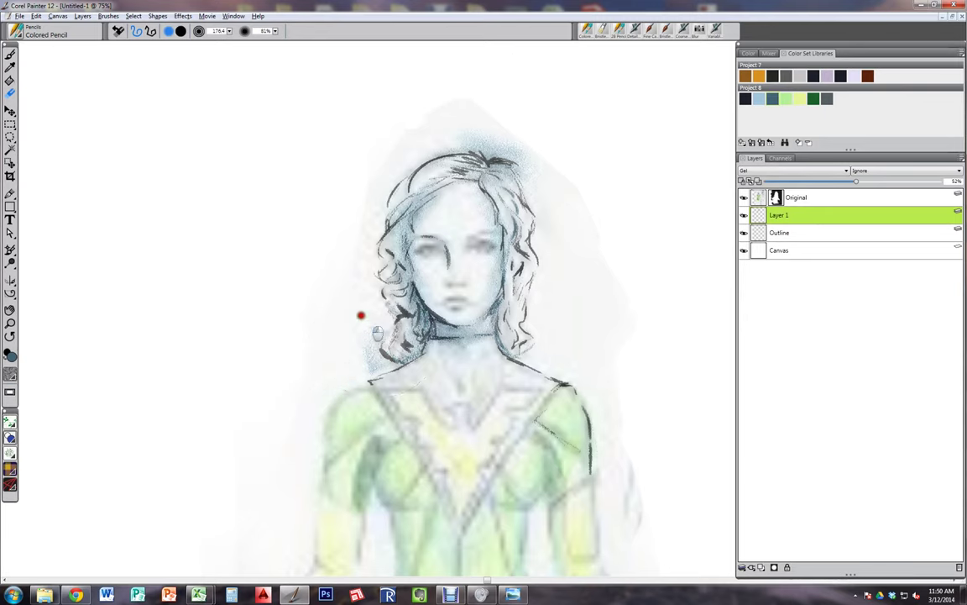
{"action": "mouse_move", "coordinate": [360, 315]}
{"action": "left_mouse_down"}
{"action": "mouse_move", "coordinate": [342, 352]}
{"action": "mouse_move", "coordinate": [352, 394]}
{"action": "left_mouse_up"}
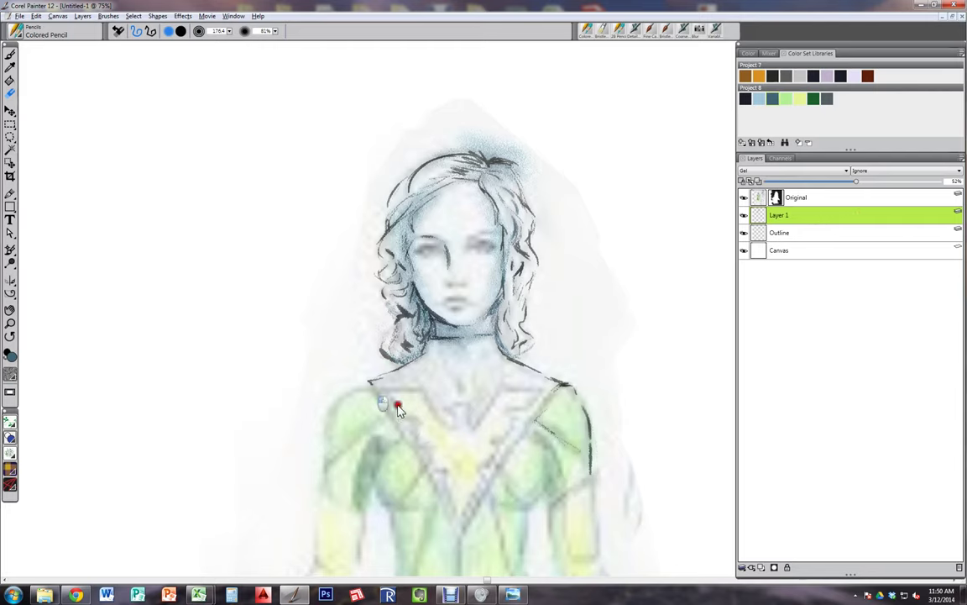
Step: Rename the blue shading layer as Blue Colored Pencil and make it the active layer
{"action": "left_click", "coordinate": [806, 232]}
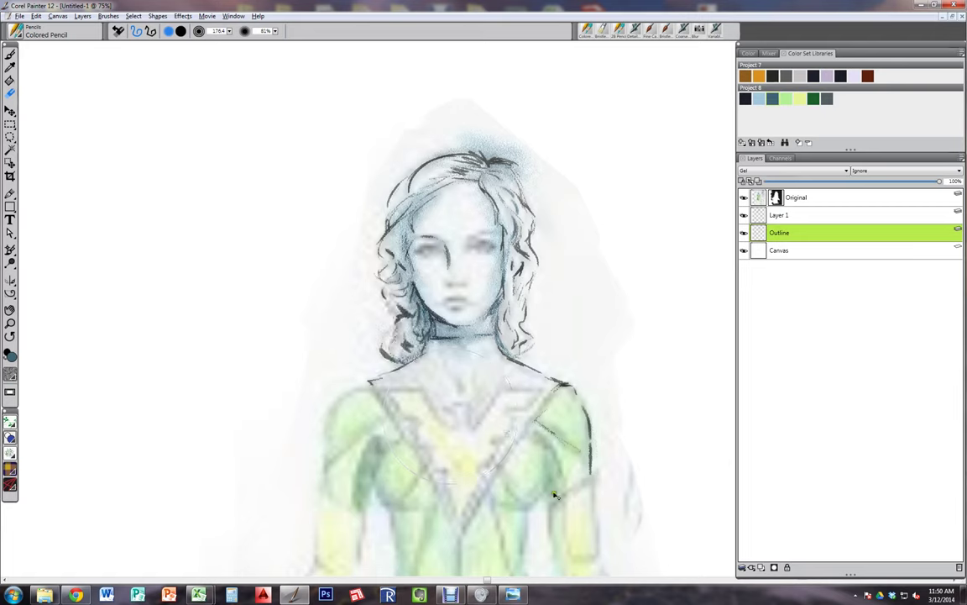
{"action": "left_click", "coordinate": [781, 215]}
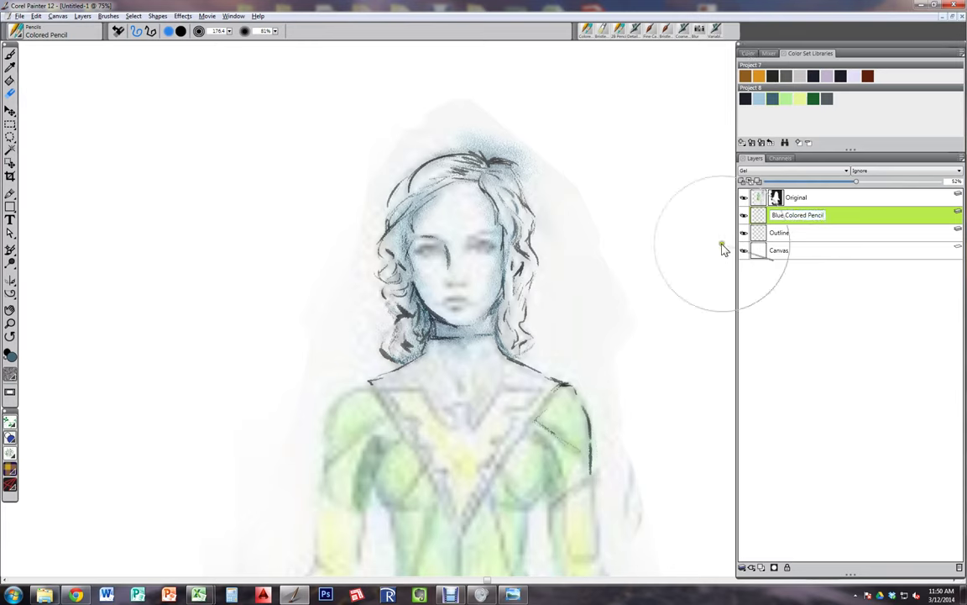
{"action": "left_click", "coordinate": [853, 218]}
{"action": "left_click", "coordinate": [853, 232]}
{"action": "left_click", "coordinate": [851, 220]}
{"action": "left_click", "coordinate": [849, 232]}
{"action": "left_click", "coordinate": [850, 220]}
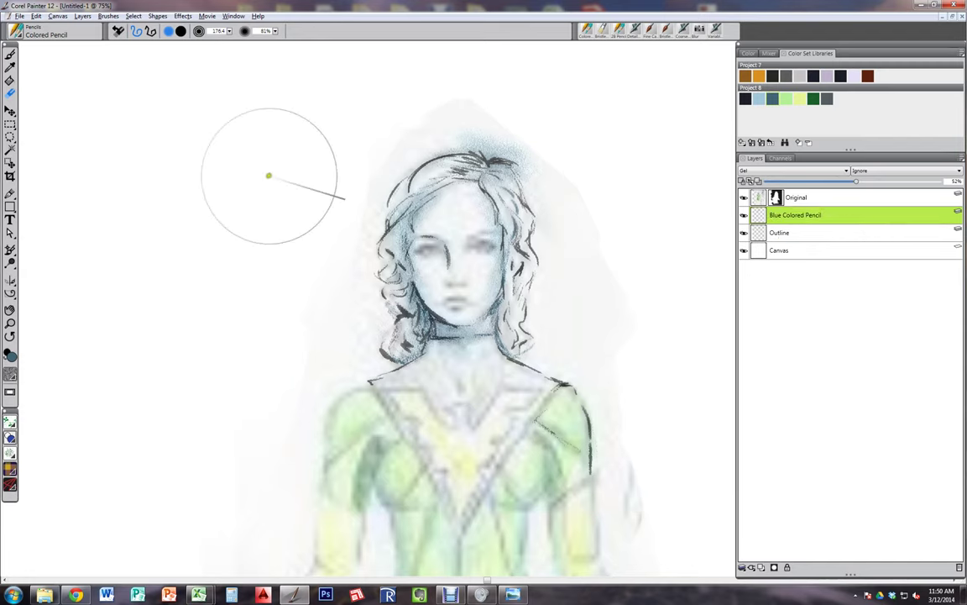
Step: Return to the Colored Pencil and shade the curls and both shoulders in blue-grey on the Blue Colored Pencil layer
{"action": "key", "text": "b"}
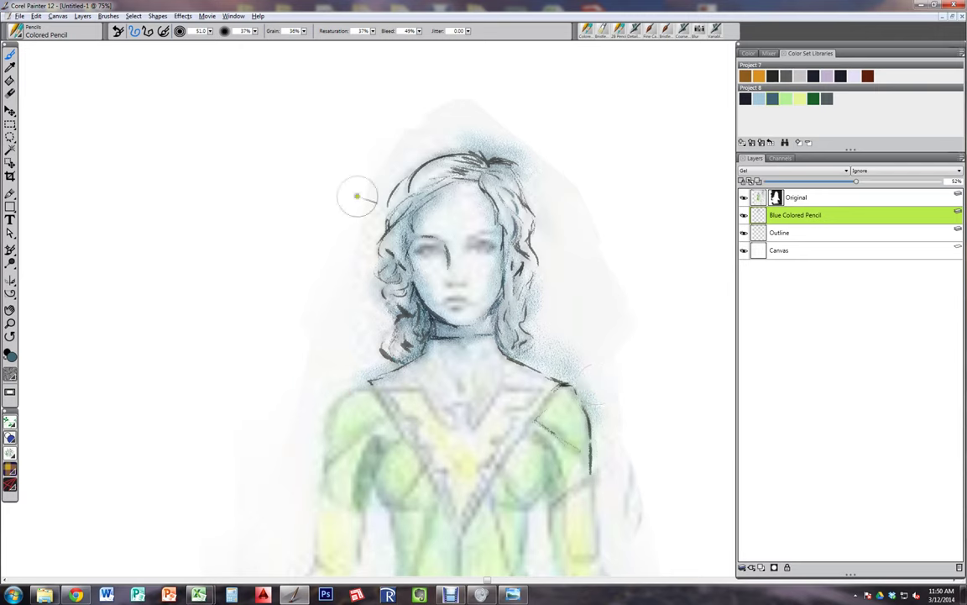
Step: Add a new layer above Blue Colored Pencil and choose the hair grey from Project 8 as the drawing colour
{"action": "left_click", "coordinate": [760, 567]}
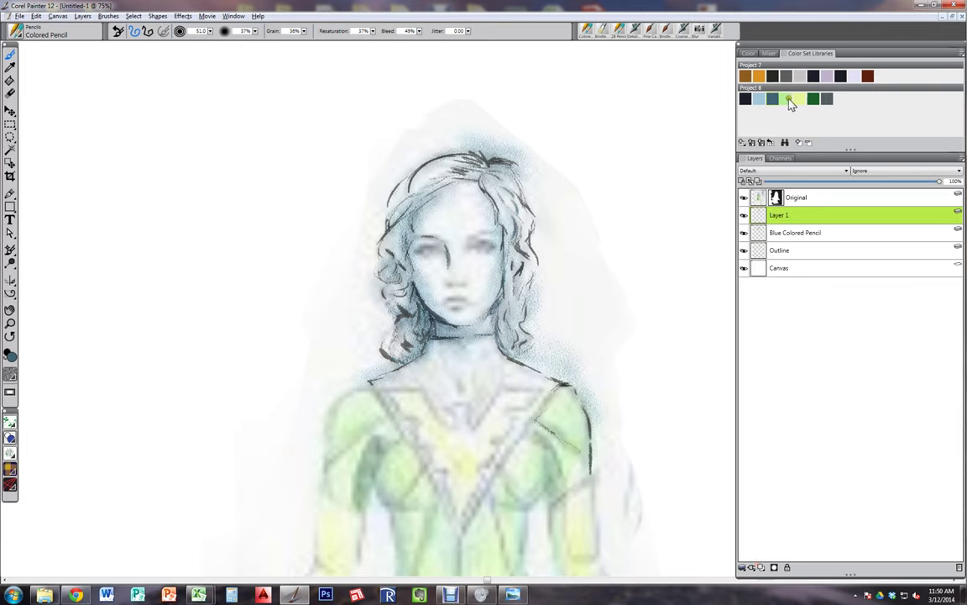
{"action": "left_click", "coordinate": [772, 143]}
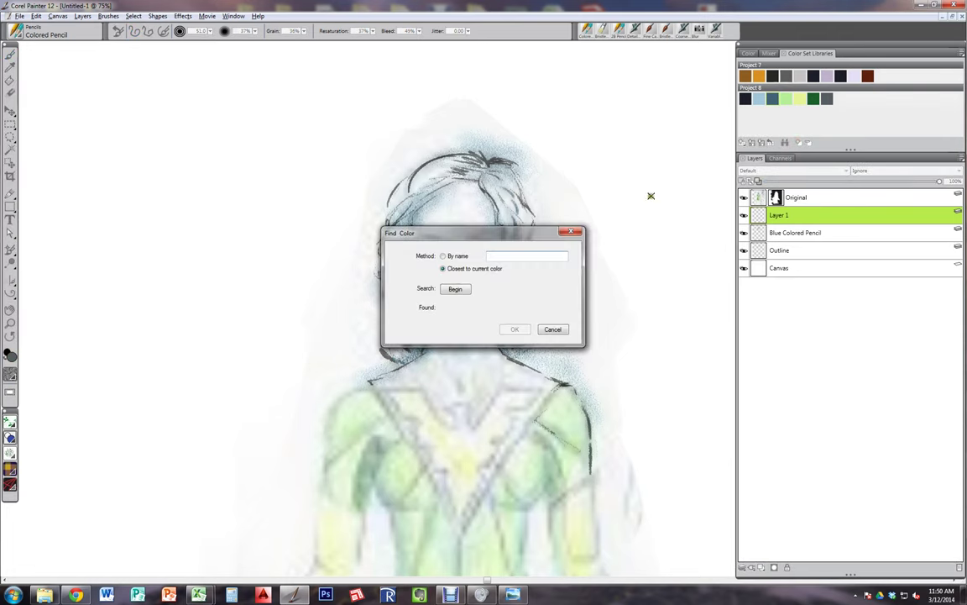
{"action": "left_click", "coordinate": [555, 328]}
{"action": "left_click", "coordinate": [803, 99]}
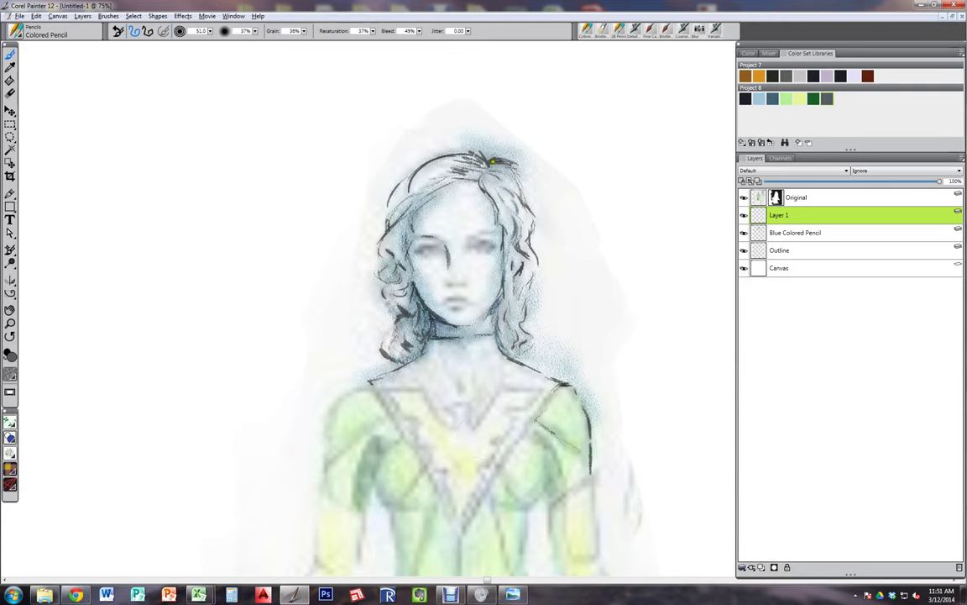
Step: Try shading the hair in grey on the new layer, undo the strokes, and turn on Pick Up Underlying Color
{"action": "left_click", "coordinate": [752, 181]}
{"action": "mouse_move", "coordinate": [447, 186]}
{"action": "left_mouse_down"}
{"action": "mouse_move", "coordinate": [399, 209]}
{"action": "mouse_move", "coordinate": [381, 251]}
{"action": "mouse_move", "coordinate": [364, 245]}
{"action": "mouse_move", "coordinate": [378, 214]}
{"action": "mouse_move", "coordinate": [406, 193]}
{"action": "mouse_move", "coordinate": [389, 233]}
{"action": "mouse_move", "coordinate": [402, 283]}
{"action": "left_mouse_up"}
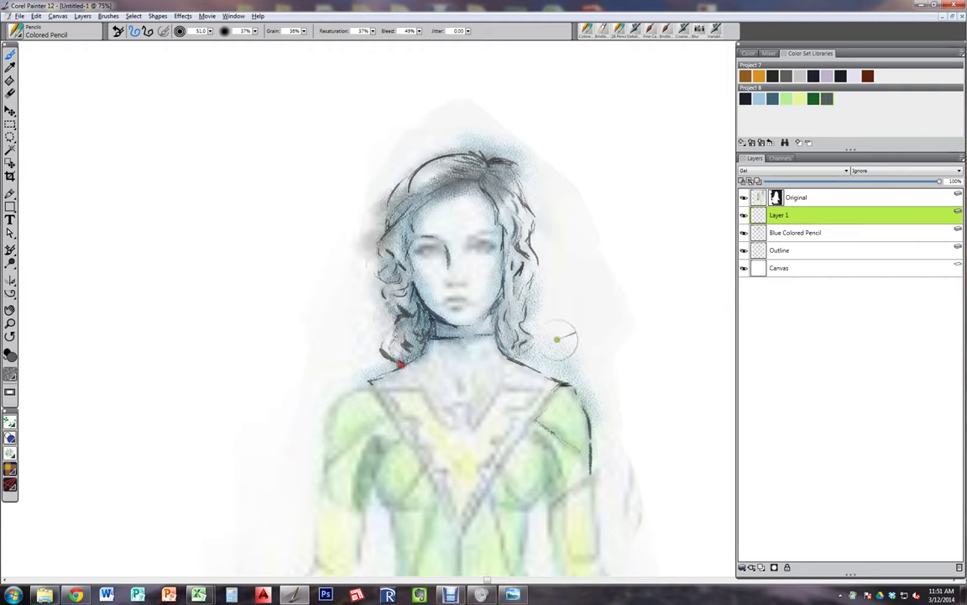
{"action": "key", "text": "ctrl+z"}
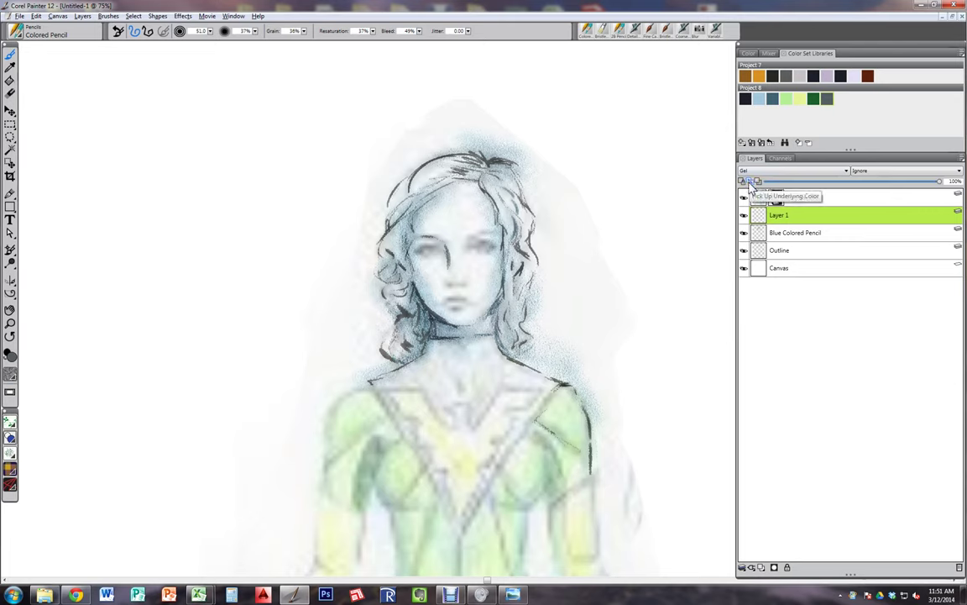
{"action": "left_click", "coordinate": [749, 182]}
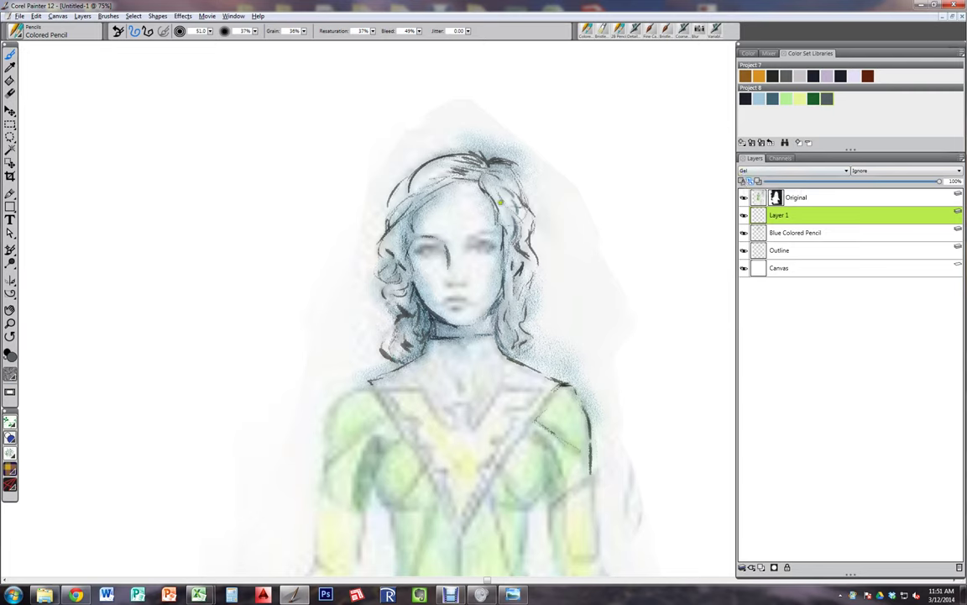
Step: Try broad grey strokes from the top of the hair out across the blank background, and undo them
{"action": "mouse_move", "coordinate": [476, 174]}
{"action": "left_mouse_down"}
{"action": "mouse_move", "coordinate": [449, 151]}
{"action": "mouse_move", "coordinate": [315, 174]}
{"action": "left_mouse_up"}
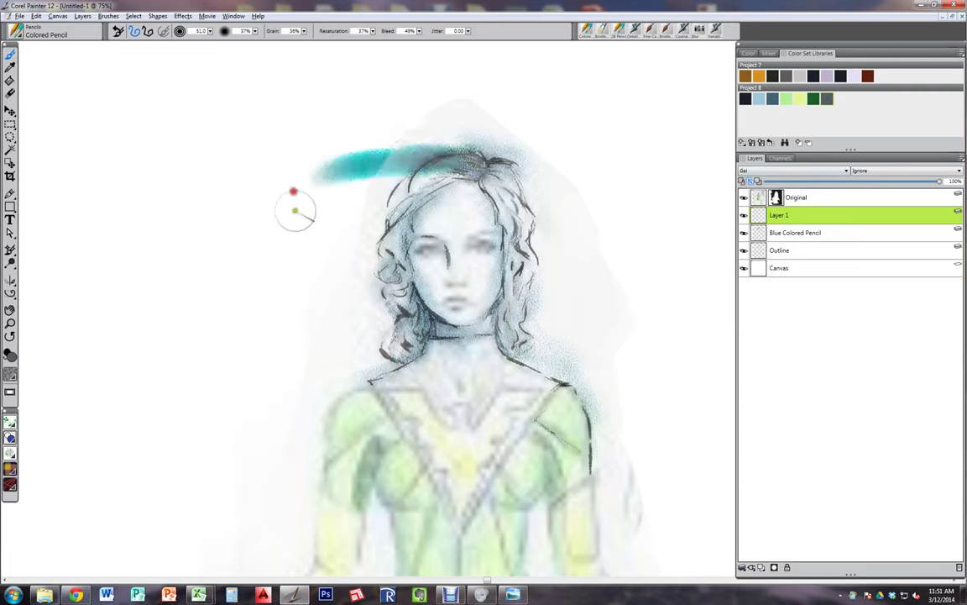
{"action": "left_click_drag", "start_coordinate": [425, 149], "coordinate": [231, 210]}
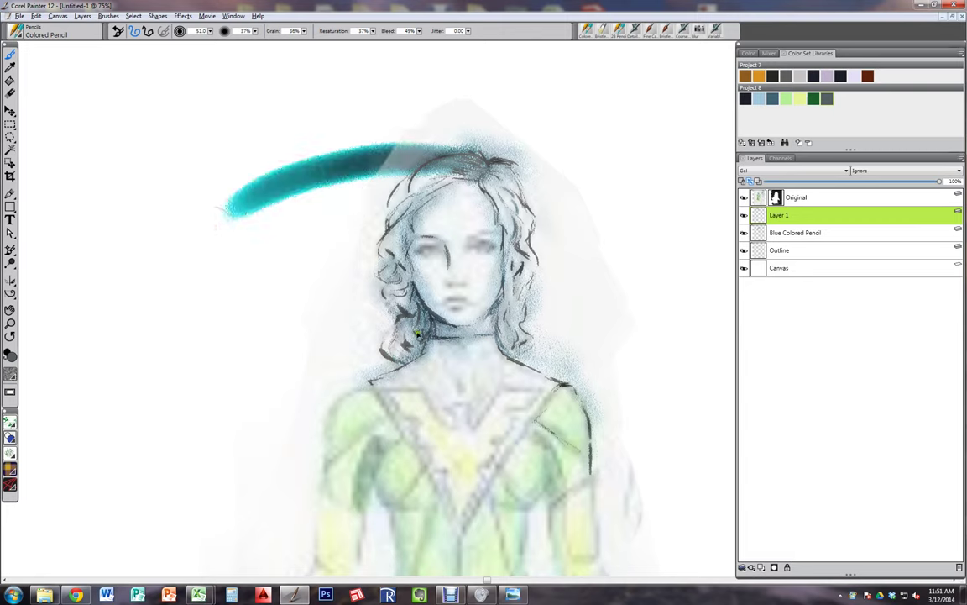
{"action": "key", "text": "ctrl+z"}
{"action": "key", "text": "ctrl+z"}
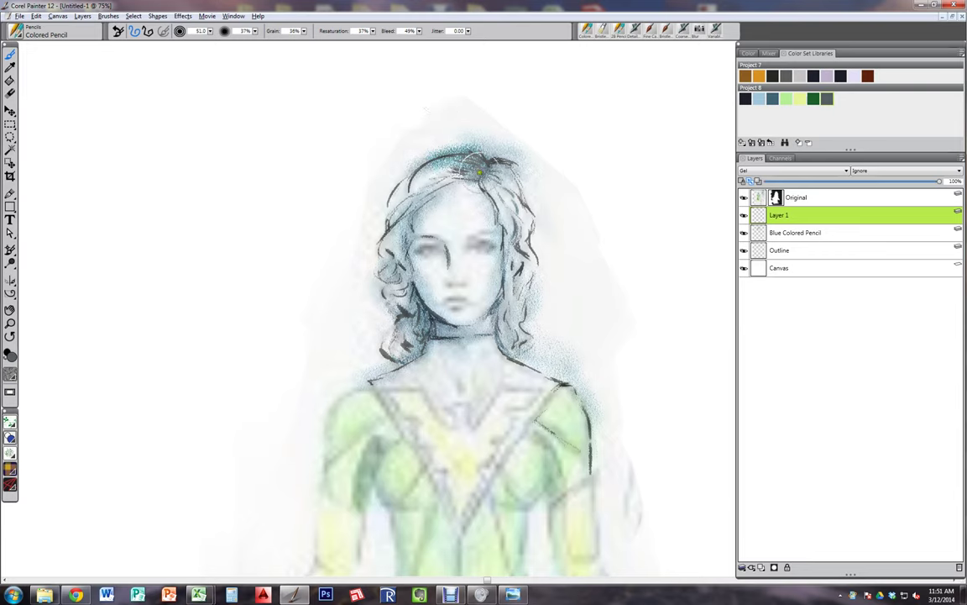
Step: Shade the hair, both sides of the face and the areas above the shoulders with the grey Colored Pencil on Layer 1
{"action": "mouse_move", "coordinate": [471, 164]}
{"action": "left_mouse_down"}
{"action": "mouse_move", "coordinate": [433, 194]}
{"action": "mouse_move", "coordinate": [436, 178]}
{"action": "mouse_move", "coordinate": [470, 184]}
{"action": "mouse_move", "coordinate": [465, 178]}
{"action": "mouse_move", "coordinate": [421, 200]}
{"action": "mouse_move", "coordinate": [446, 190]}
{"action": "mouse_move", "coordinate": [415, 211]}
{"action": "mouse_move", "coordinate": [446, 183]}
{"action": "mouse_move", "coordinate": [408, 241]}
{"action": "mouse_move", "coordinate": [410, 265]}
{"action": "mouse_move", "coordinate": [399, 250]}
{"action": "mouse_move", "coordinate": [418, 290]}
{"action": "mouse_move", "coordinate": [421, 225]}
{"action": "mouse_move", "coordinate": [425, 300]}
{"action": "mouse_move", "coordinate": [407, 277]}
{"action": "mouse_move", "coordinate": [438, 316]}
{"action": "mouse_move", "coordinate": [411, 307]}
{"action": "mouse_move", "coordinate": [407, 315]}
{"action": "mouse_move", "coordinate": [430, 322]}
{"action": "mouse_move", "coordinate": [425, 340]}
{"action": "mouse_move", "coordinate": [376, 367]}
{"action": "mouse_move", "coordinate": [354, 367]}
{"action": "mouse_move", "coordinate": [405, 349]}
{"action": "mouse_move", "coordinate": [395, 364]}
{"action": "mouse_move", "coordinate": [345, 385]}
{"action": "mouse_move", "coordinate": [330, 416]}
{"action": "left_mouse_up"}
{"action": "mouse_move", "coordinate": [427, 303]}
{"action": "left_mouse_down"}
{"action": "mouse_move", "coordinate": [467, 334]}
{"action": "mouse_move", "coordinate": [455, 334]}
{"action": "left_mouse_up"}
{"action": "left_click", "coordinate": [752, 179]}
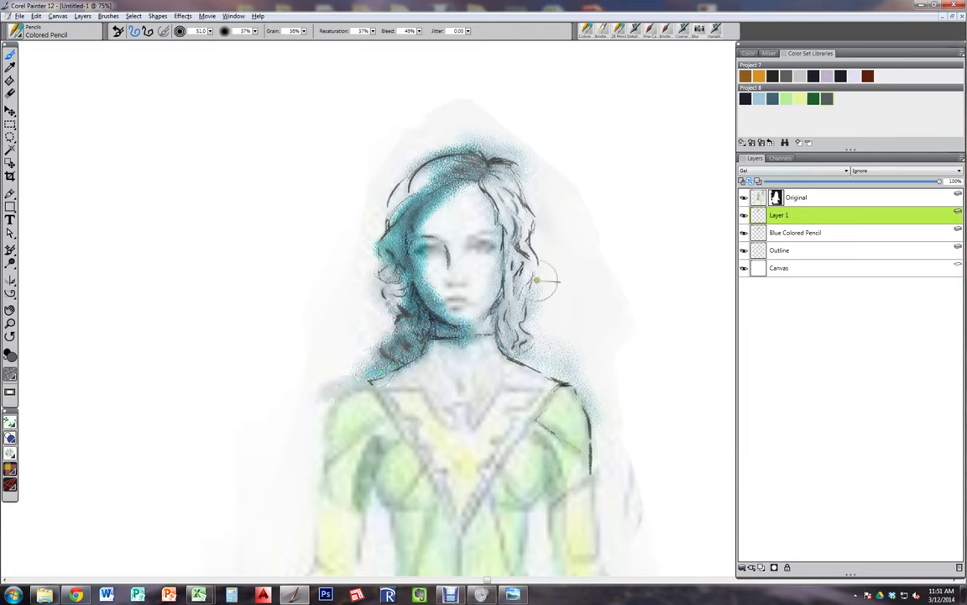
{"action": "mouse_move", "coordinate": [501, 289]}
{"action": "left_mouse_down"}
{"action": "mouse_move", "coordinate": [508, 215]}
{"action": "mouse_move", "coordinate": [479, 285]}
{"action": "mouse_move", "coordinate": [500, 250]}
{"action": "mouse_move", "coordinate": [455, 254]}
{"action": "mouse_move", "coordinate": [493, 235]}
{"action": "mouse_move", "coordinate": [466, 247]}
{"action": "mouse_move", "coordinate": [496, 238]}
{"action": "mouse_move", "coordinate": [466, 247]}
{"action": "mouse_move", "coordinate": [472, 263]}
{"action": "mouse_move", "coordinate": [499, 265]}
{"action": "mouse_move", "coordinate": [501, 211]}
{"action": "mouse_move", "coordinate": [481, 178]}
{"action": "mouse_move", "coordinate": [526, 206]}
{"action": "mouse_move", "coordinate": [540, 235]}
{"action": "mouse_move", "coordinate": [525, 265]}
{"action": "mouse_move", "coordinate": [528, 280]}
{"action": "mouse_move", "coordinate": [544, 271]}
{"action": "mouse_move", "coordinate": [544, 289]}
{"action": "mouse_move", "coordinate": [506, 246]}
{"action": "mouse_move", "coordinate": [513, 340]}
{"action": "mouse_move", "coordinate": [513, 313]}
{"action": "mouse_move", "coordinate": [523, 333]}
{"action": "mouse_move", "coordinate": [514, 344]}
{"action": "mouse_move", "coordinate": [576, 374]}
{"action": "mouse_move", "coordinate": [535, 326]}
{"action": "mouse_move", "coordinate": [535, 299]}
{"action": "mouse_move", "coordinate": [542, 329]}
{"action": "mouse_move", "coordinate": [572, 355]}
{"action": "mouse_move", "coordinate": [591, 353]}
{"action": "mouse_move", "coordinate": [554, 336]}
{"action": "mouse_move", "coordinate": [567, 361]}
{"action": "mouse_move", "coordinate": [608, 377]}
{"action": "mouse_move", "coordinate": [566, 366]}
{"action": "mouse_move", "coordinate": [563, 336]}
{"action": "mouse_move", "coordinate": [527, 283]}
{"action": "left_mouse_up"}
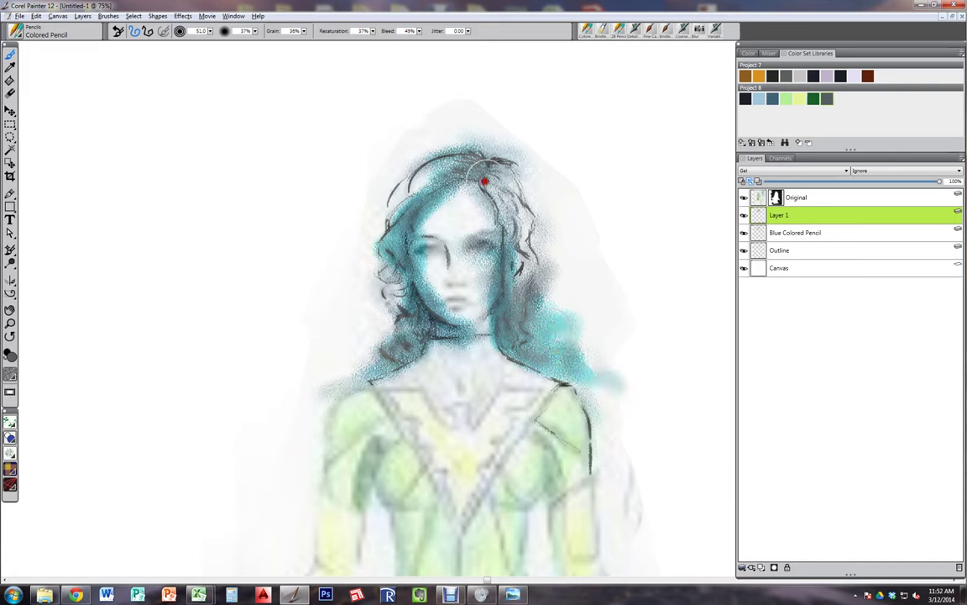
{"action": "mouse_move", "coordinate": [484, 180]}
{"action": "left_mouse_down"}
{"action": "mouse_move", "coordinate": [497, 181]}
{"action": "mouse_move", "coordinate": [521, 252]}
{"action": "left_mouse_up"}
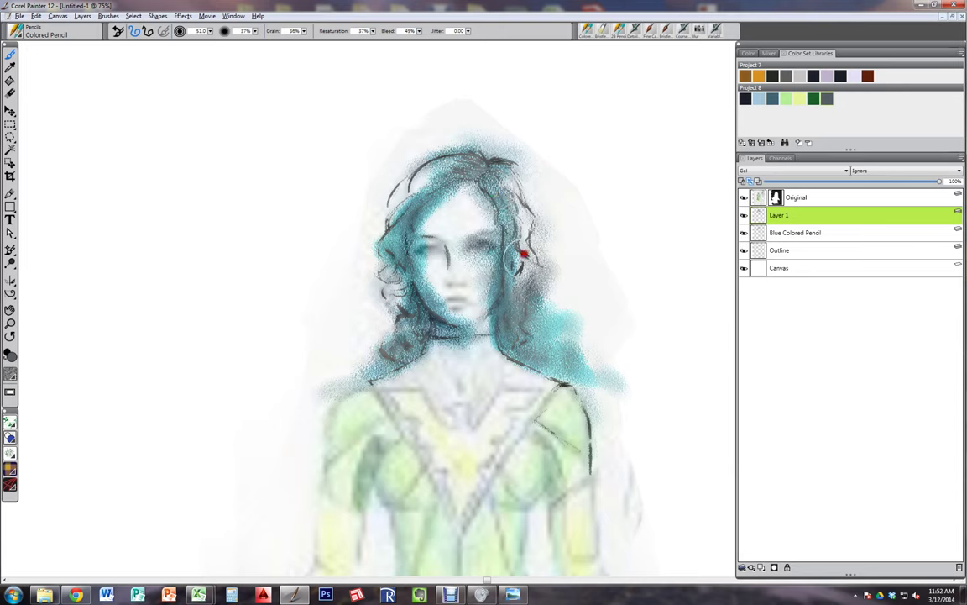
{"action": "left_click_drag", "start_coordinate": [524, 173], "coordinate": [532, 205]}
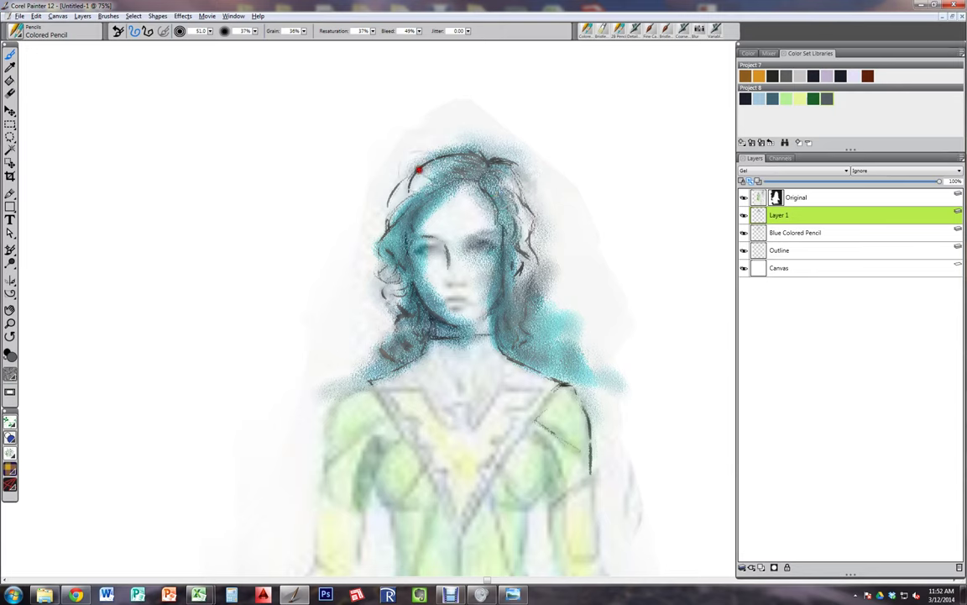
{"action": "mouse_move", "coordinate": [419, 171]}
{"action": "left_mouse_down"}
{"action": "mouse_move", "coordinate": [407, 248]}
{"action": "mouse_move", "coordinate": [387, 292]}
{"action": "mouse_move", "coordinate": [415, 303]}
{"action": "mouse_move", "coordinate": [356, 379]}
{"action": "left_mouse_up"}
{"action": "left_click", "coordinate": [512, 594]}
{"action": "mouse_move", "coordinate": [792, 44]}
{"action": "left_mouse_down"}
{"action": "mouse_move", "coordinate": [337, 119]}
{"action": "mouse_move", "coordinate": [347, 153]}
{"action": "mouse_move", "coordinate": [966, 154]}
{"action": "left_mouse_up"}
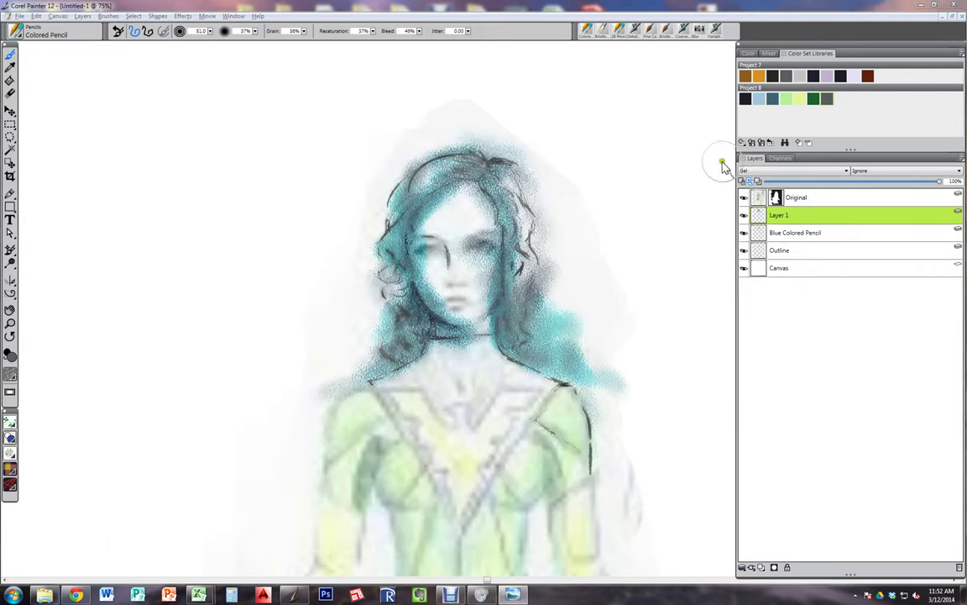
Step: Try Layer 1 at 14% opacity and compare the drawing with the layer hidden and shown
{"action": "left_click", "coordinate": [793, 215]}
{"action": "left_click_drag", "start_coordinate": [869, 186], "coordinate": [794, 186]}
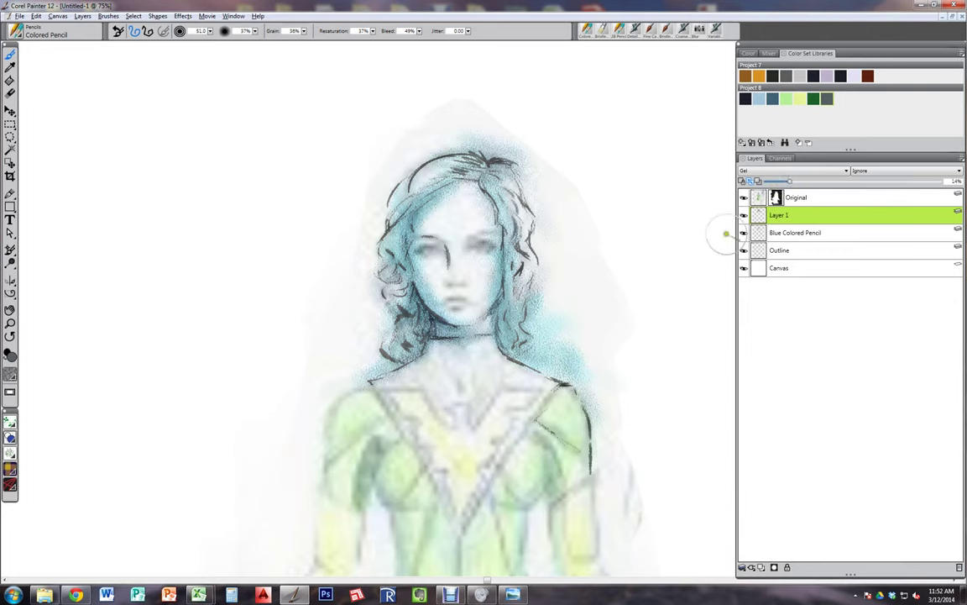
{"action": "left_click", "coordinate": [745, 216]}
{"action": "left_click", "coordinate": [744, 216]}
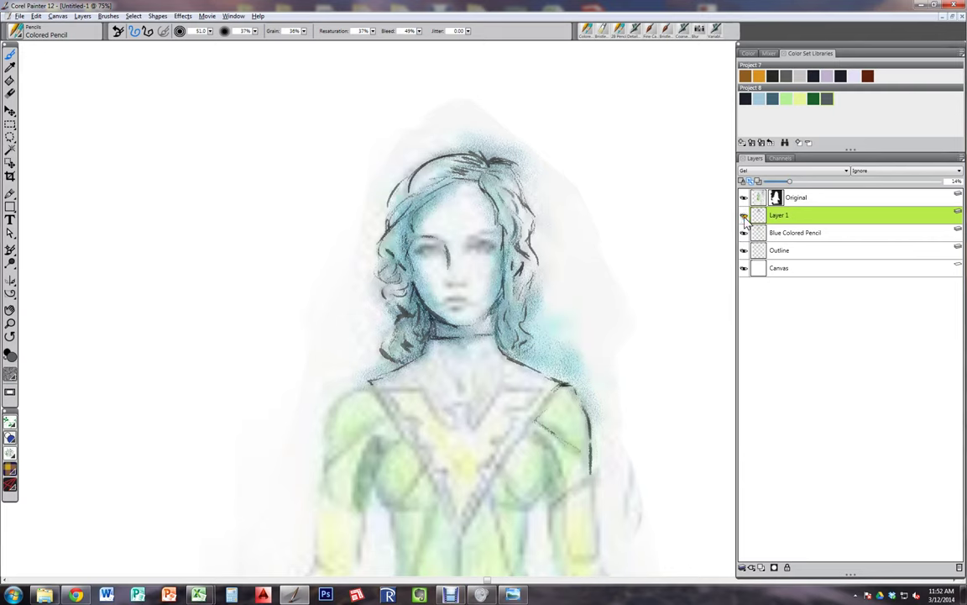
{"action": "left_click", "coordinate": [744, 216]}
{"action": "left_click", "coordinate": [744, 215]}
Step: Soften the shading beside the hair and shoulder with the Blur brush, and set Layer 1's opacity to 37%
{"action": "left_click", "coordinate": [707, 30]}
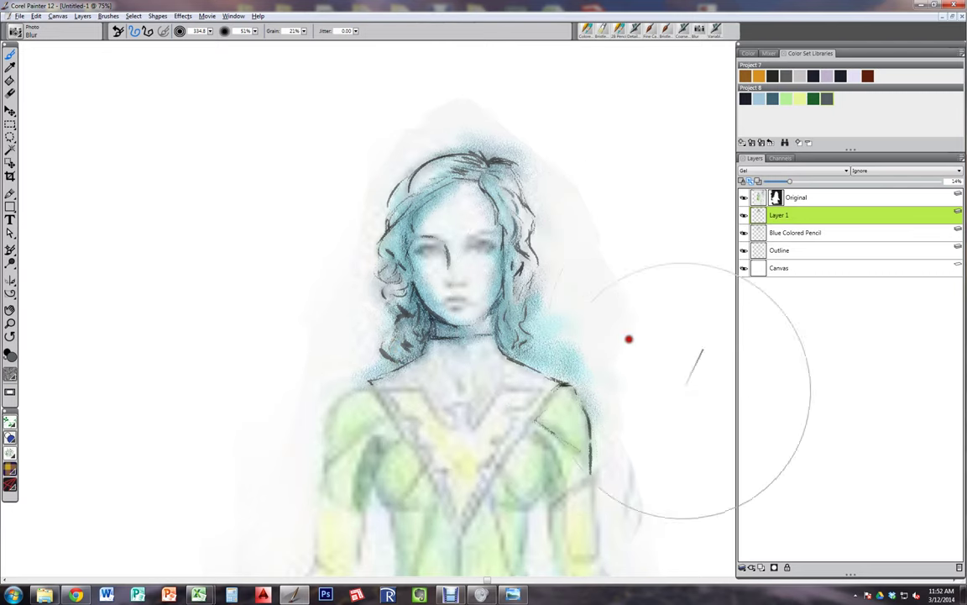
{"action": "mouse_move", "coordinate": [629, 338]}
{"action": "left_mouse_down"}
{"action": "mouse_move", "coordinate": [492, 216]}
{"action": "mouse_move", "coordinate": [523, 228]}
{"action": "mouse_move", "coordinate": [517, 166]}
{"action": "mouse_move", "coordinate": [492, 144]}
{"action": "mouse_move", "coordinate": [545, 165]}
{"action": "left_mouse_up"}
{"action": "left_click_drag", "start_coordinate": [789, 183], "coordinate": [830, 182]}
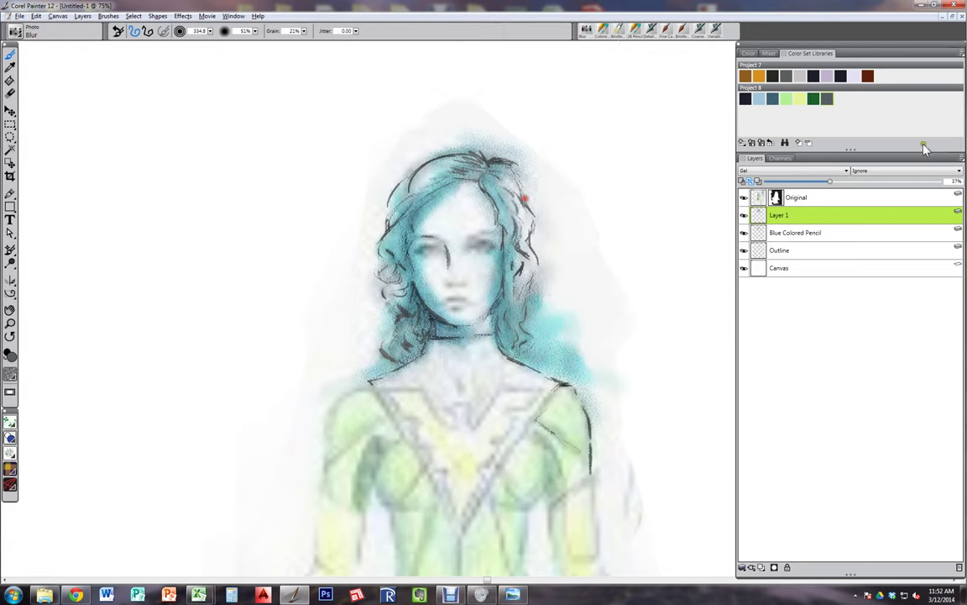
Step: Try Screen on Layer 1, set it to Multiply at about 70% opacity, and compare it hidden and shown
{"action": "left_click", "coordinate": [796, 171]}
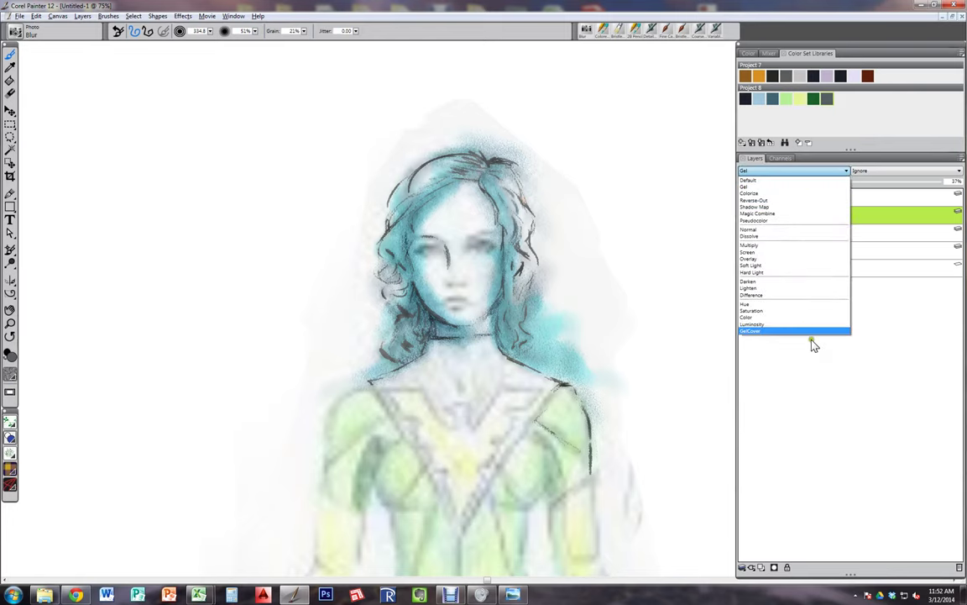
{"action": "left_click", "coordinate": [809, 252]}
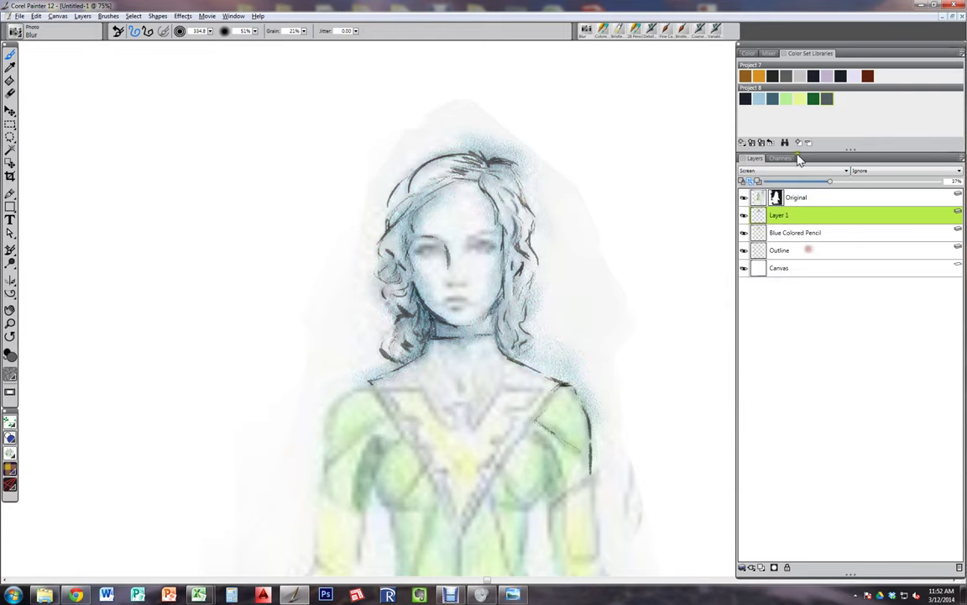
{"action": "left_click", "coordinate": [804, 172]}
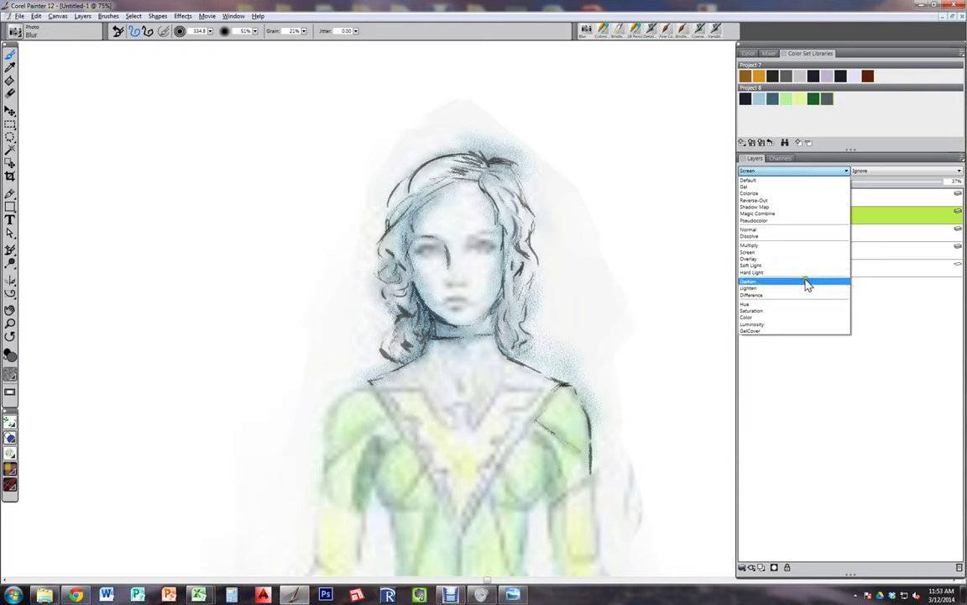
{"action": "left_click", "coordinate": [804, 248]}
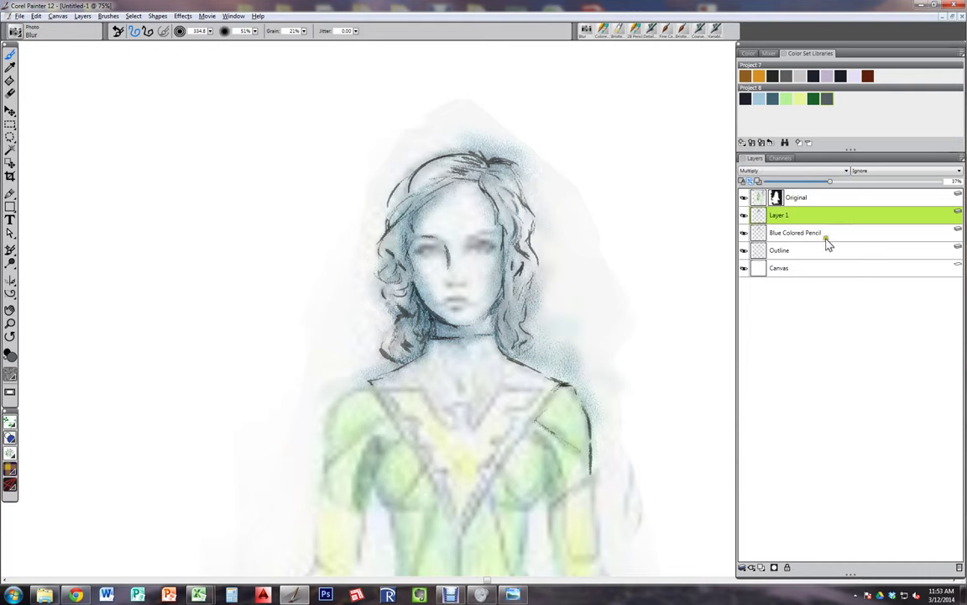
{"action": "left_click_drag", "start_coordinate": [855, 185], "coordinate": [889, 188]}
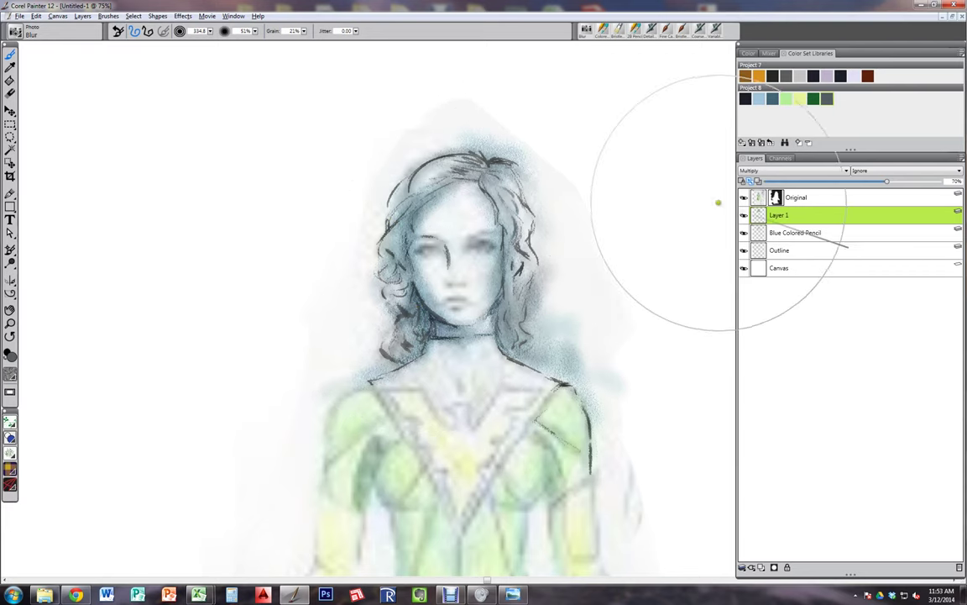
{"action": "left_click", "coordinate": [744, 217]}
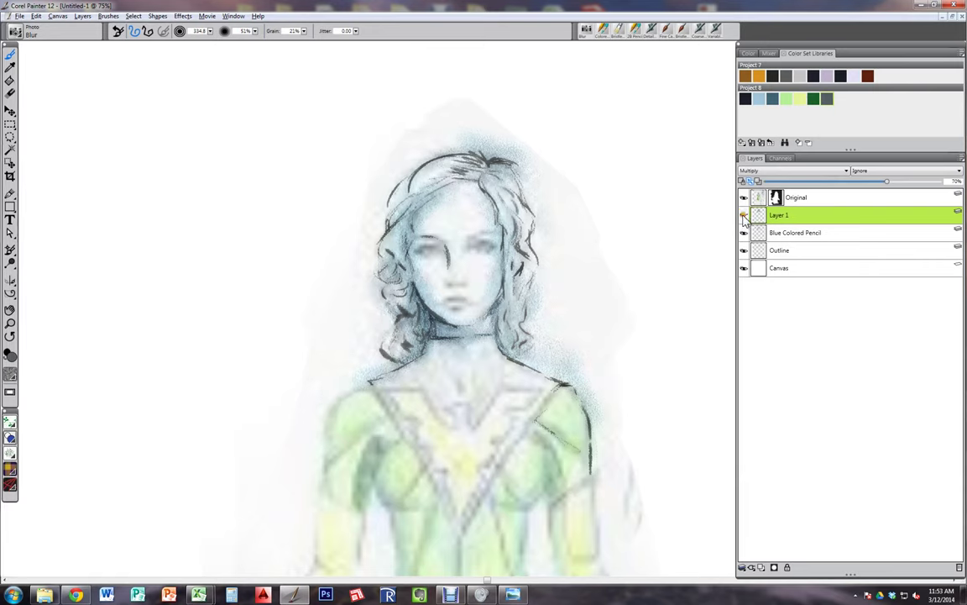
{"action": "left_click", "coordinate": [744, 216]}
{"action": "left_click", "coordinate": [744, 215]}
{"action": "left_click", "coordinate": [744, 216]}
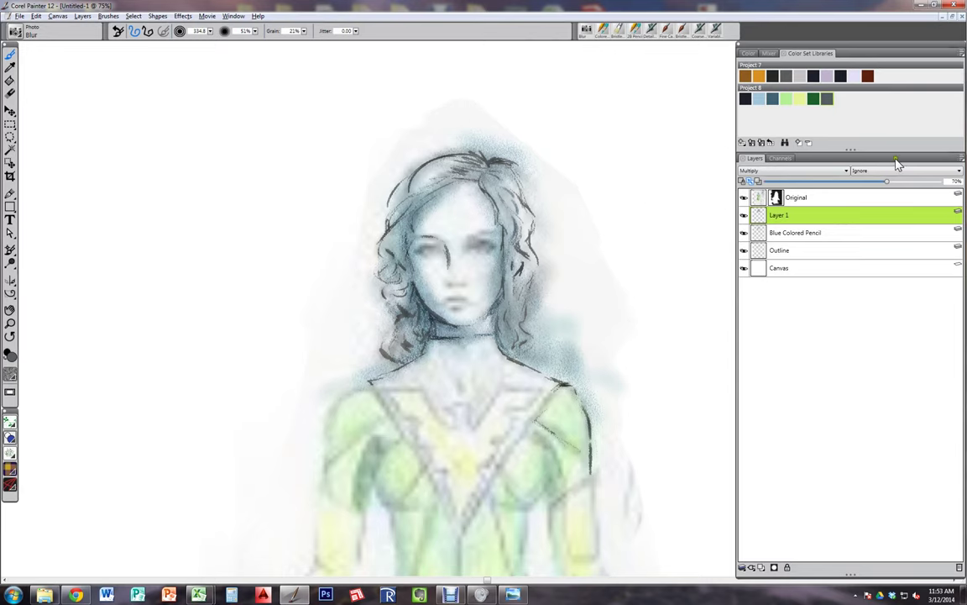
Step: Rename Layer 1 as Grey on face
{"action": "double_click", "coordinate": [786, 217]}
{"action": "key", "text": "Return"}
Step: Examine what the Grey on face and Blue Colored Pencil layers each contribute by hiding and showing them in turn
{"action": "left_click", "coordinate": [804, 251]}
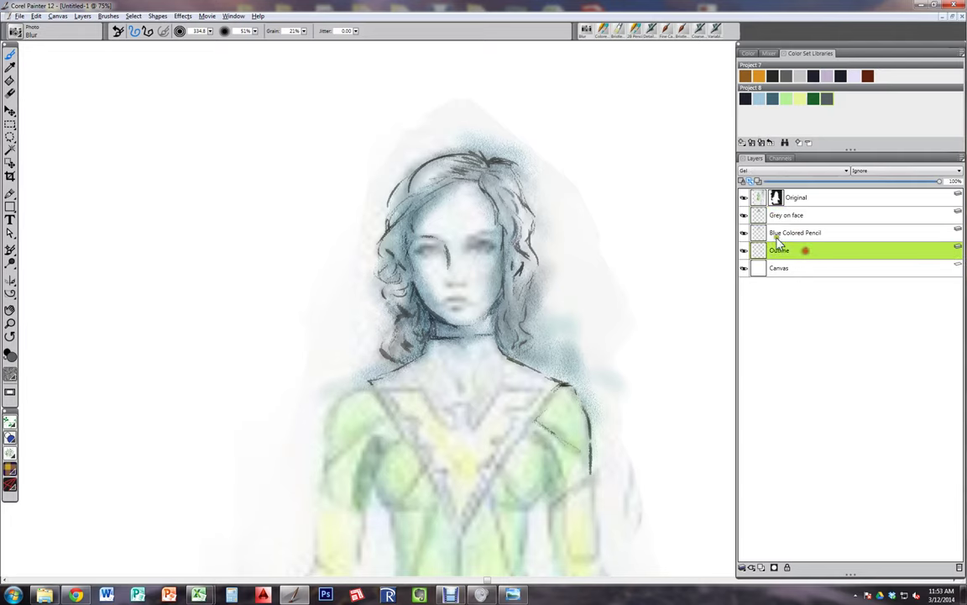
{"action": "left_click", "coordinate": [802, 216]}
{"action": "left_click", "coordinate": [804, 233]}
{"action": "left_click", "coordinate": [745, 216]}
{"action": "left_click", "coordinate": [745, 216]}
{"action": "left_click", "coordinate": [744, 233]}
{"action": "left_click", "coordinate": [744, 233]}
{"action": "left_click", "coordinate": [744, 233]}
{"action": "left_click", "coordinate": [744, 233]}
{"action": "left_click", "coordinate": [744, 232]}
{"action": "left_click", "coordinate": [744, 233]}
{"action": "left_click", "coordinate": [744, 216]}
{"action": "left_click", "coordinate": [744, 216]}
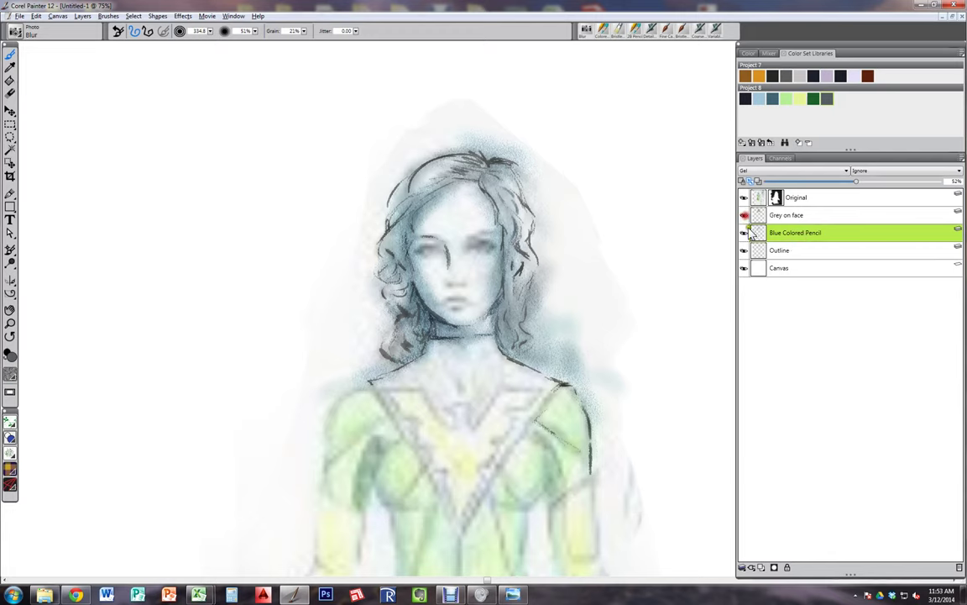
Step: Turn off Pick Up Underlying Color and trace both V-neckline edges on the Outline layer with the Colored Pencil at size 3.0
{"action": "left_click", "coordinate": [785, 215]}
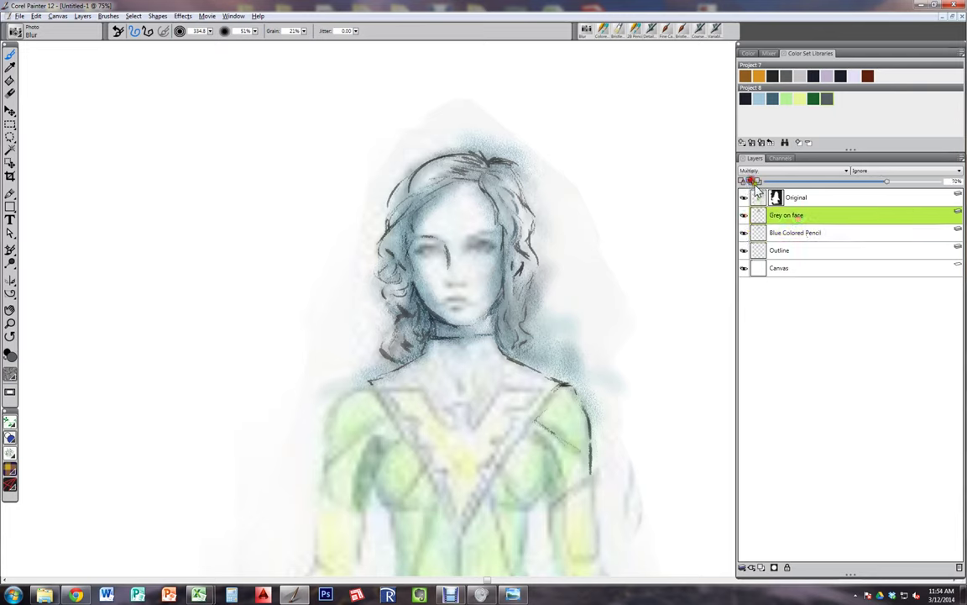
{"action": "left_click", "coordinate": [804, 251]}
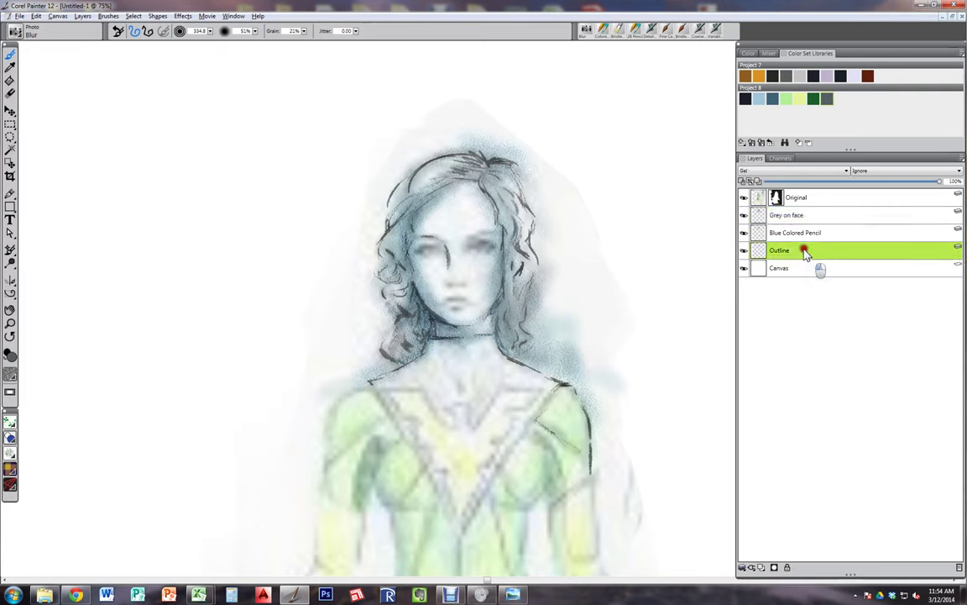
{"action": "left_click", "coordinate": [603, 30]}
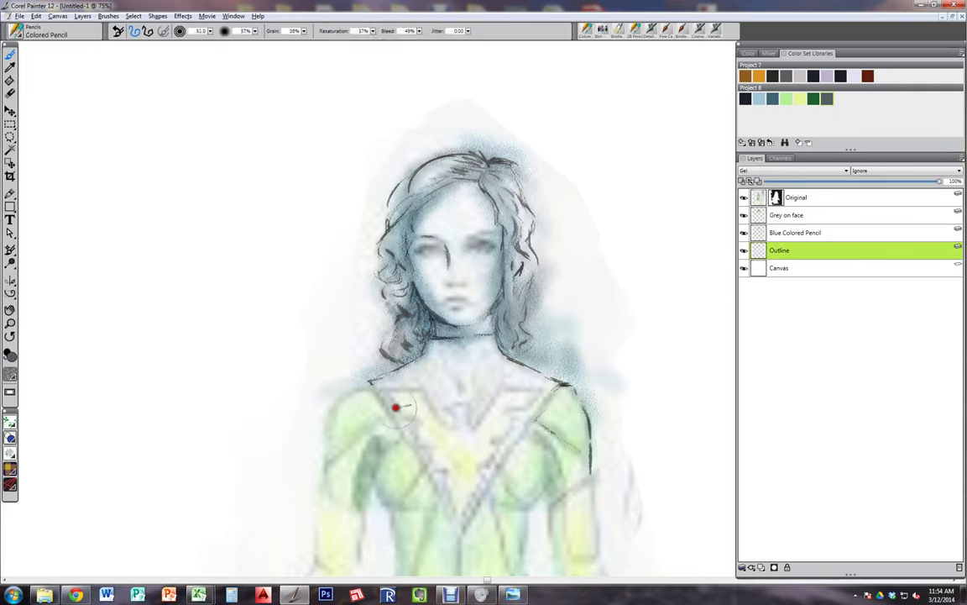
{"action": "mouse_move", "coordinate": [412, 400]}
{"action": "left_mouse_down"}
{"action": "mouse_move", "coordinate": [418, 394]}
{"action": "mouse_move", "coordinate": [412, 400]}
{"action": "left_mouse_up"}
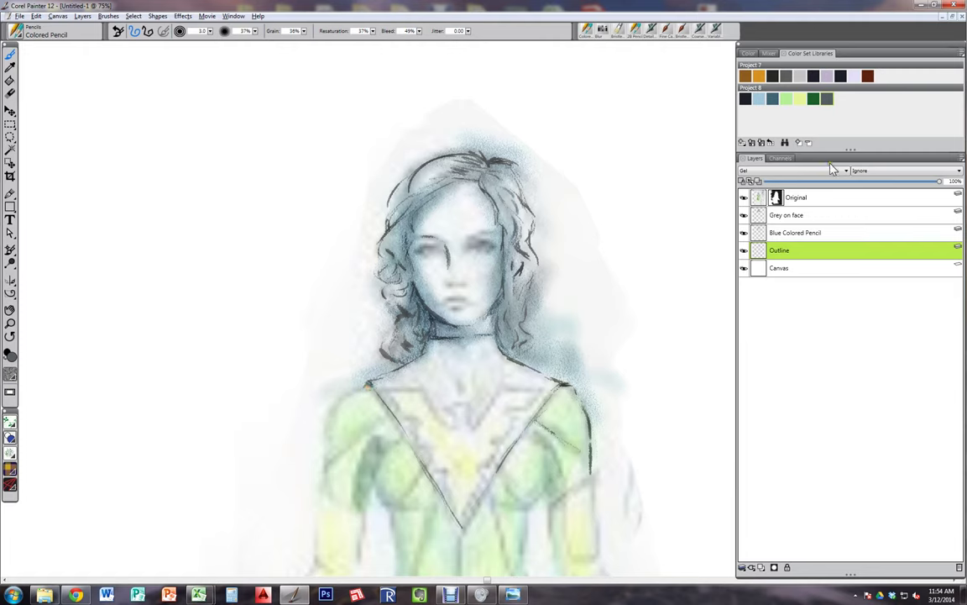
Step: Rotate the canvas to a comfortable angle and darken the neckline edge from the figure's left shoulder to the V's point
{"action": "scroll", "coordinate": [831, 168], "scroll_direction": "down", "scroll_amount": 3}
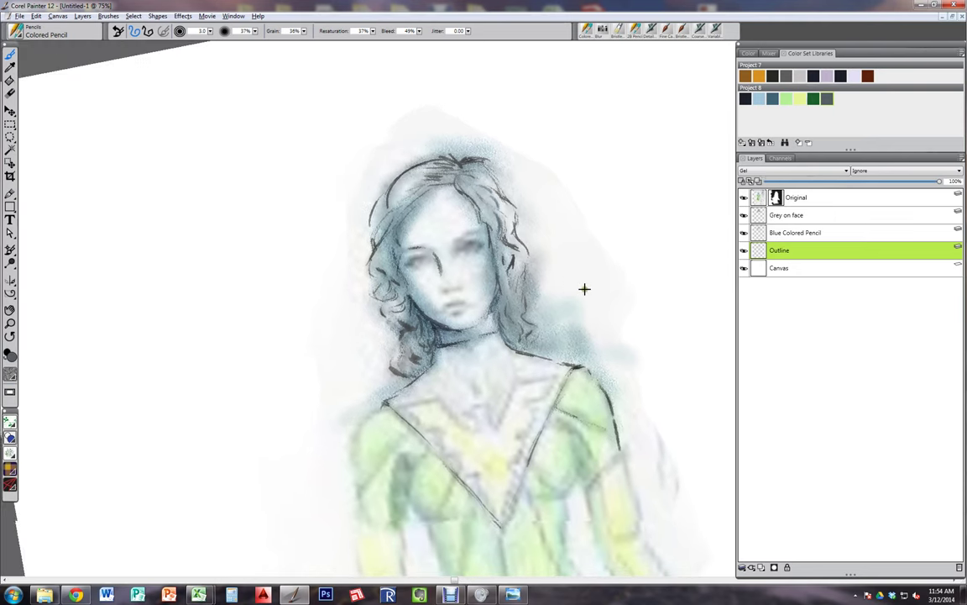
{"action": "scroll", "coordinate": [585, 289], "scroll_direction": "down", "scroll_amount": 3}
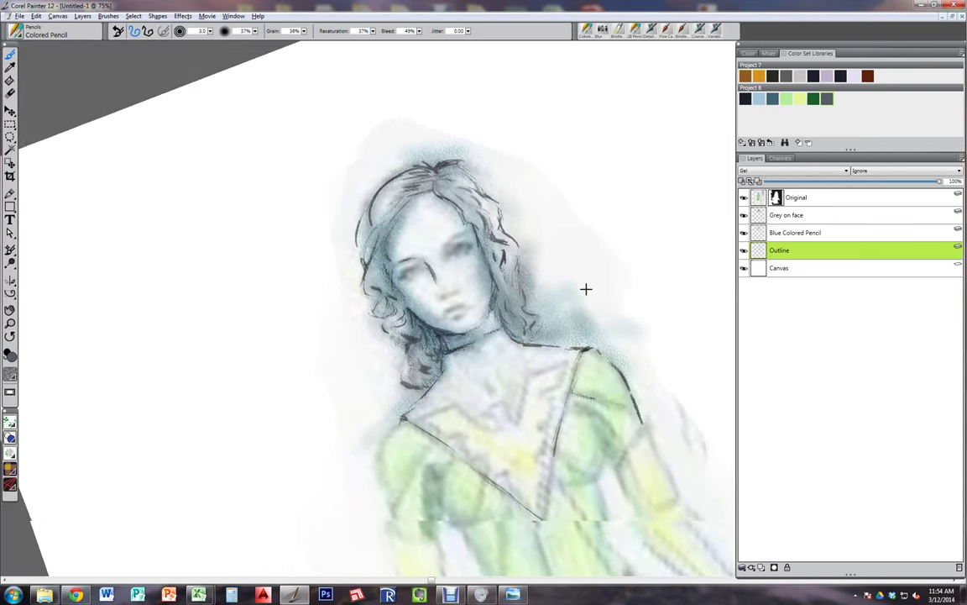
{"action": "scroll", "coordinate": [586, 289], "scroll_direction": "down", "scroll_amount": 3}
{"action": "mouse_move", "coordinate": [585, 289]}
{"action": "left_mouse_down"}
{"action": "mouse_move", "coordinate": [838, 311]}
{"action": "mouse_move", "coordinate": [628, 320]}
{"action": "mouse_move", "coordinate": [653, 305]}
{"action": "mouse_move", "coordinate": [592, 301]}
{"action": "mouse_move", "coordinate": [596, 340]}
{"action": "mouse_move", "coordinate": [697, 398]}
{"action": "mouse_move", "coordinate": [679, 402]}
{"action": "left_mouse_up"}
{"action": "mouse_move", "coordinate": [679, 403]}
{"action": "left_mouse_down"}
{"action": "mouse_move", "coordinate": [657, 260]}
{"action": "mouse_move", "coordinate": [617, 147]}
{"action": "left_mouse_up"}
{"action": "mouse_move", "coordinate": [568, 275]}
{"action": "left_mouse_down"}
{"action": "mouse_move", "coordinate": [611, 300]}
{"action": "mouse_move", "coordinate": [631, 287]}
{"action": "mouse_move", "coordinate": [762, 462]}
{"action": "left_mouse_up"}
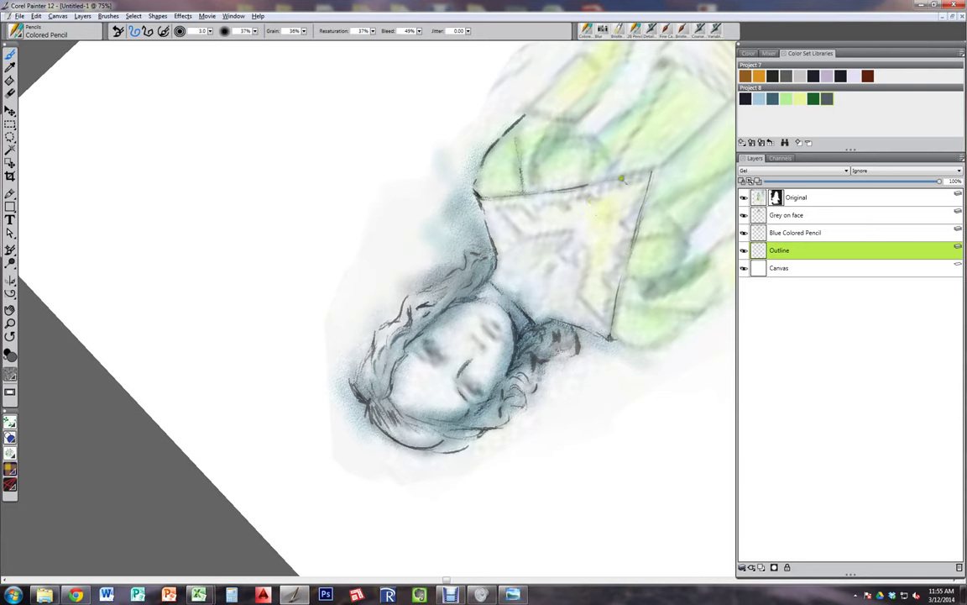
{"action": "mouse_move", "coordinate": [478, 198]}
{"action": "left_mouse_down"}
{"action": "mouse_move", "coordinate": [656, 172]}
{"action": "mouse_move", "coordinate": [498, 197]}
{"action": "mouse_move", "coordinate": [655, 170]}
{"action": "left_mouse_up"}
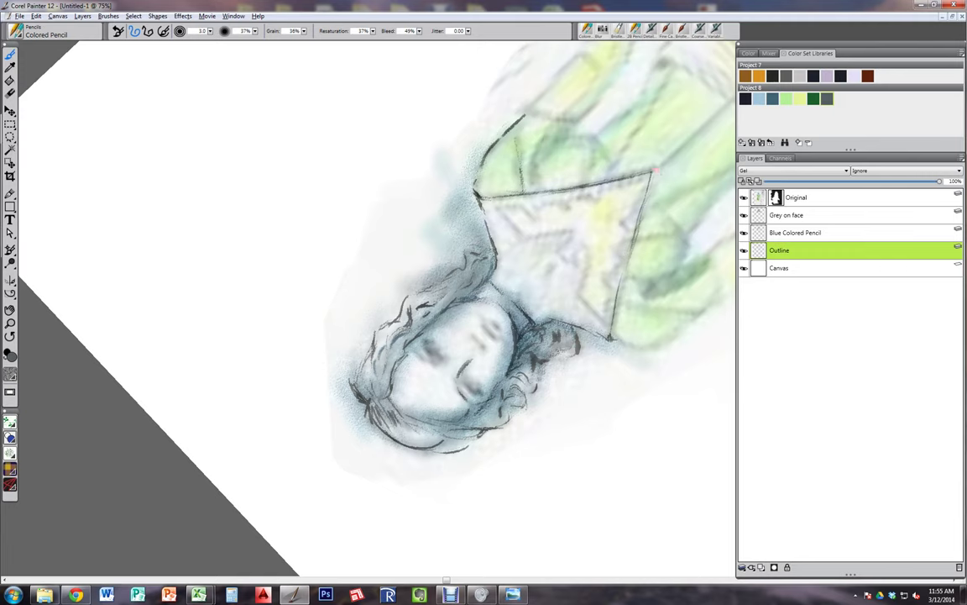
Step: Darken the neckline edge from the figure's right shoulder to the V's point and start outlining the chest emblem
{"action": "left_click_drag", "start_coordinate": [656, 171], "coordinate": [679, 209]}
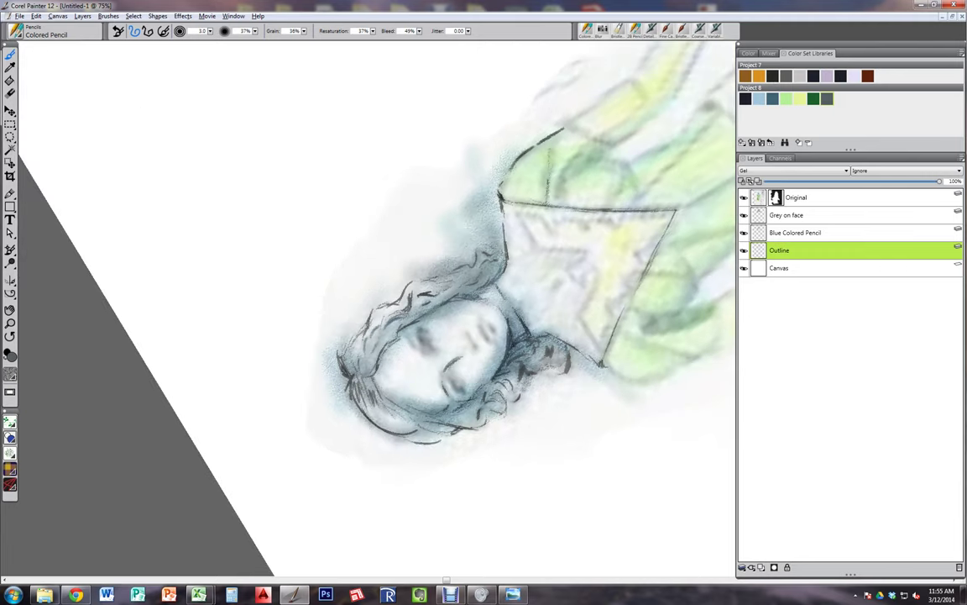
{"action": "left_click_drag", "start_coordinate": [568, 107], "coordinate": [677, 209]}
{"action": "left_click_drag", "start_coordinate": [568, 238], "coordinate": [596, 310]}
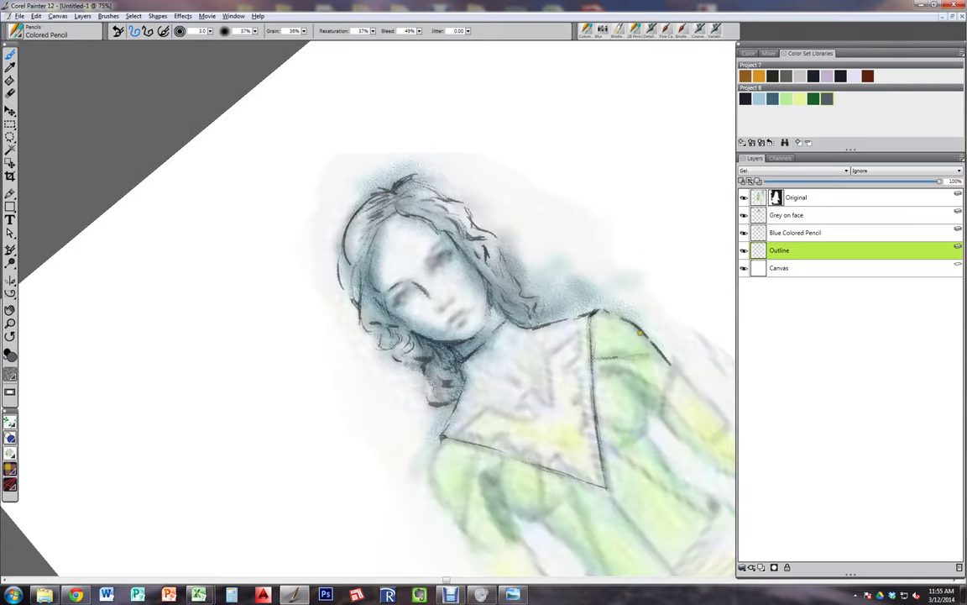
{"action": "left_click_drag", "start_coordinate": [471, 409], "coordinate": [380, 255]}
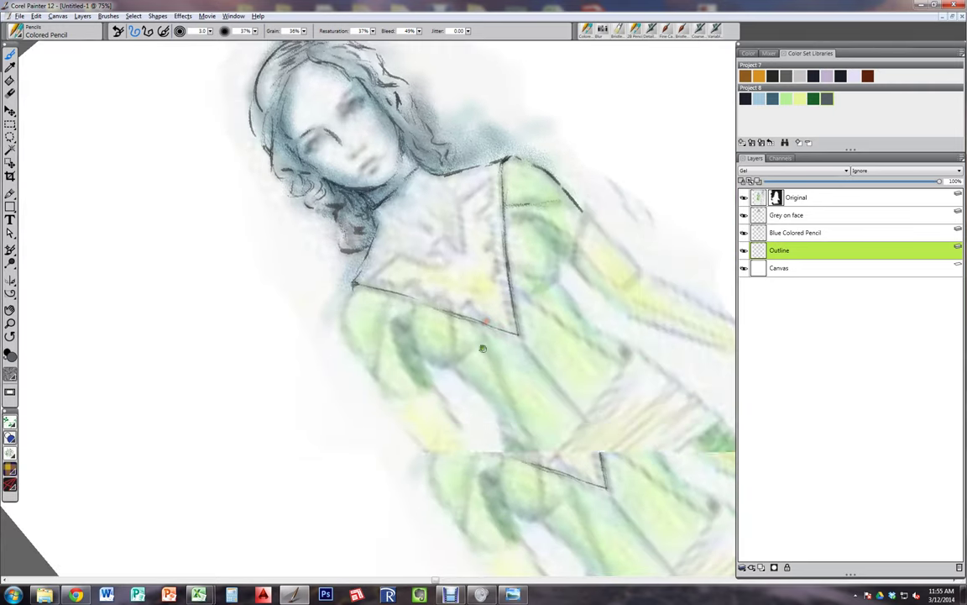
{"action": "left_click_drag", "start_coordinate": [482, 348], "coordinate": [299, 284]}
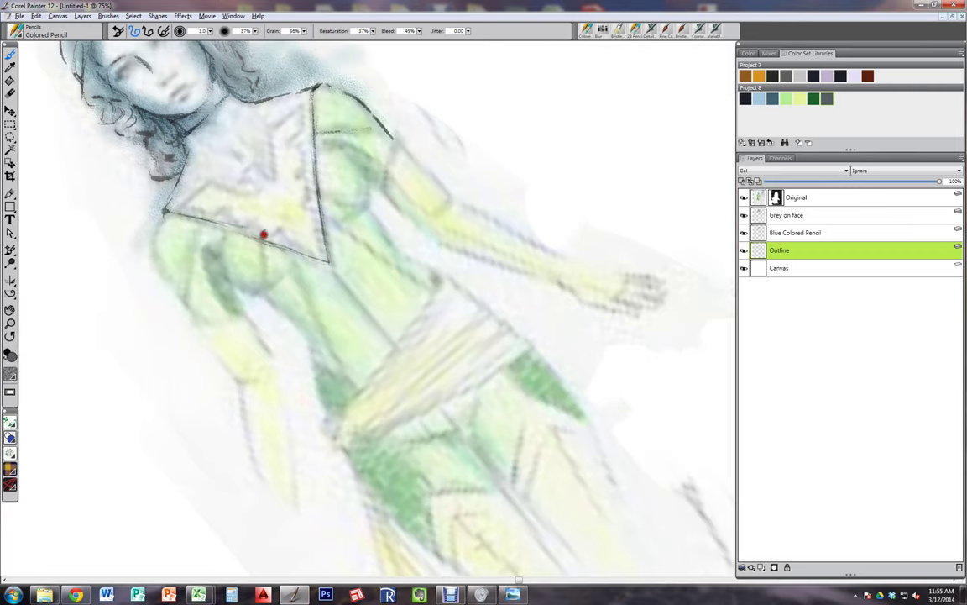
{"action": "mouse_move", "coordinate": [208, 219]}
{"action": "left_mouse_down"}
{"action": "mouse_move", "coordinate": [328, 260]}
{"action": "mouse_move", "coordinate": [309, 253]}
{"action": "left_mouse_up"}
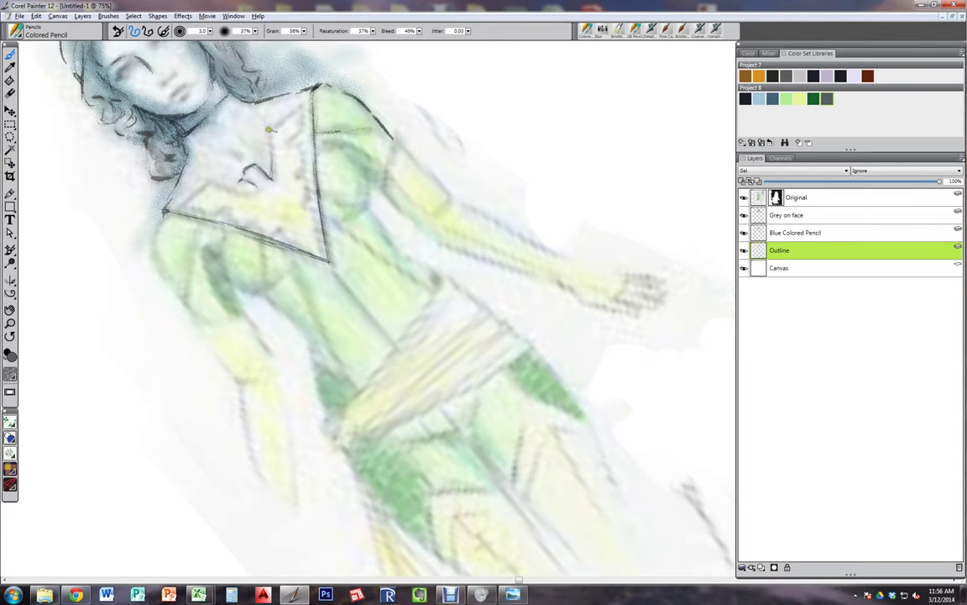
Step: Trace the emblem's wing toward the figure's left shoulder, erase the stray line with the eraser at size 10.2, and continue the outline
{"action": "mouse_move", "coordinate": [272, 162]}
{"action": "left_mouse_down"}
{"action": "mouse_move", "coordinate": [274, 131]}
{"action": "mouse_move", "coordinate": [299, 107]}
{"action": "left_mouse_up"}
{"action": "key", "text": "n"}
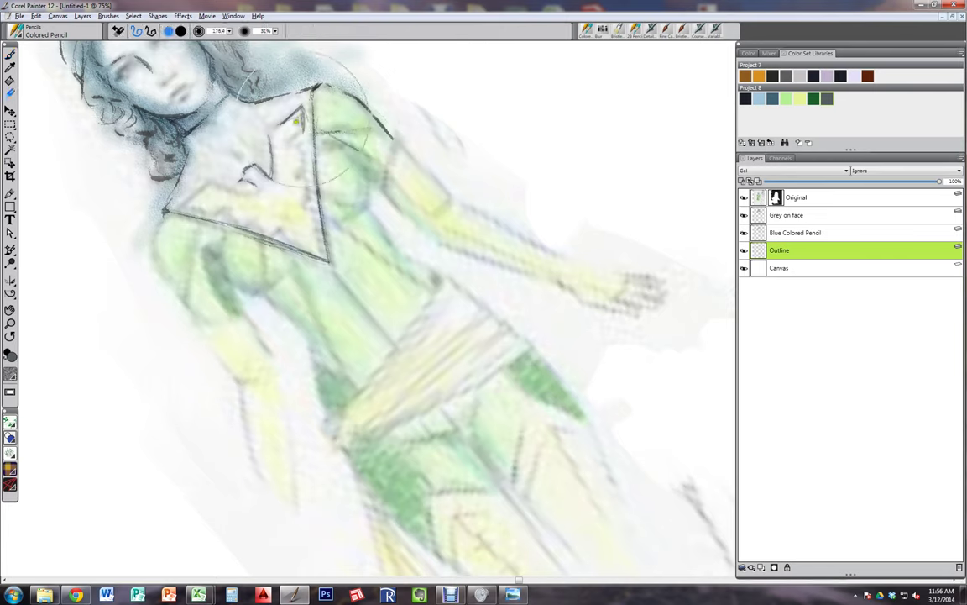
{"action": "left_click_drag", "start_coordinate": [297, 155], "coordinate": [295, 158]}
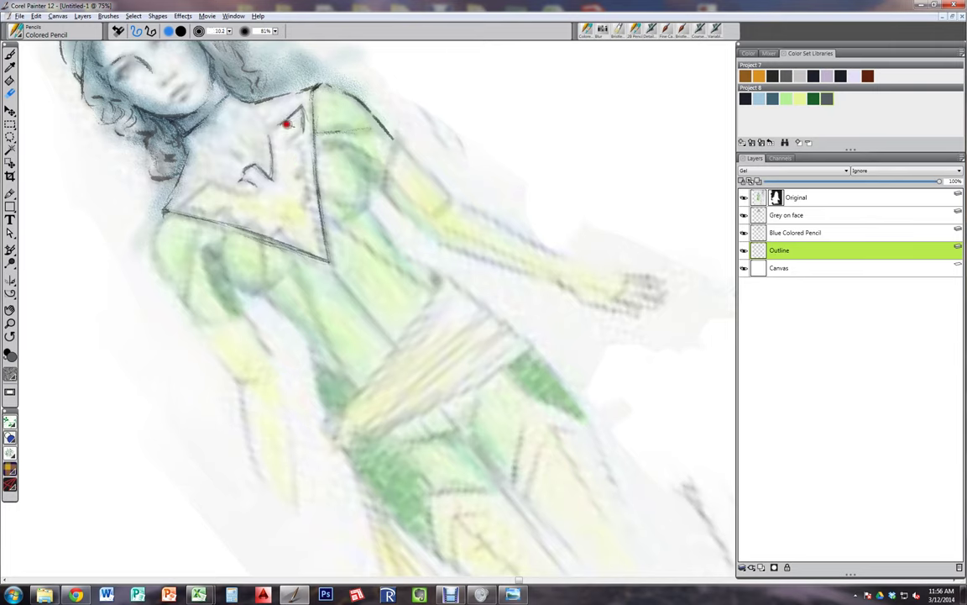
{"action": "key", "text": "b"}
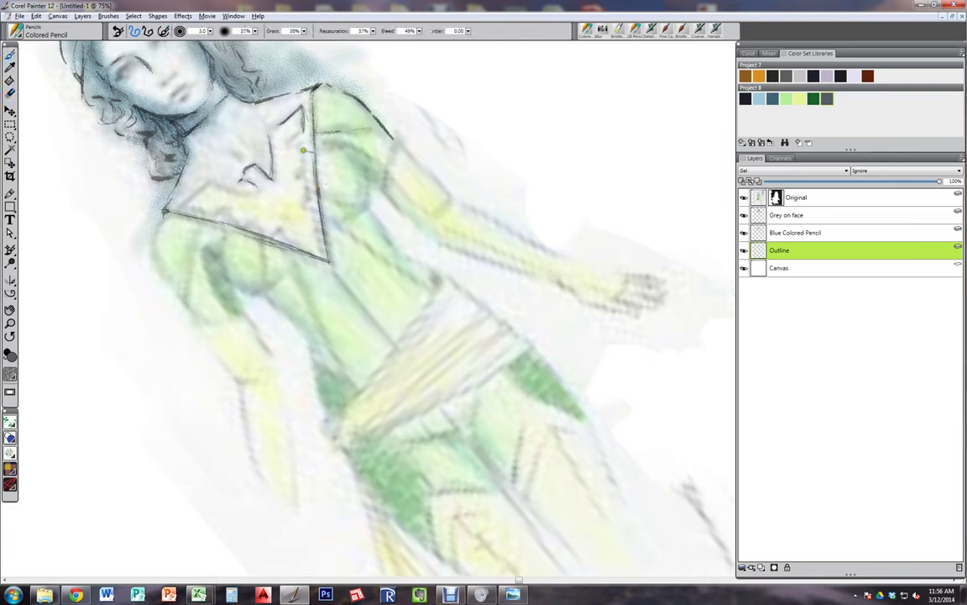
{"action": "left_click_drag", "start_coordinate": [287, 141], "coordinate": [302, 127]}
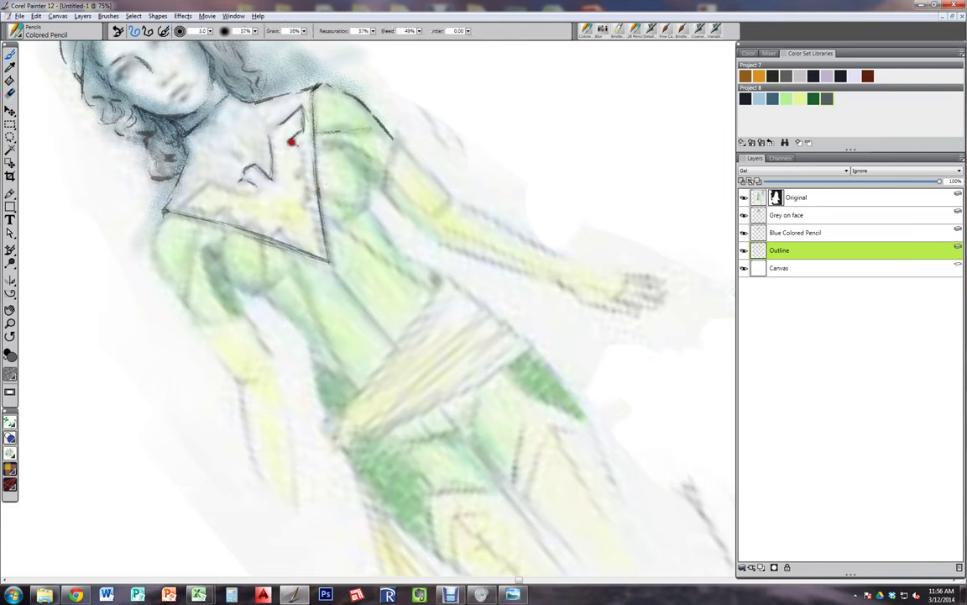